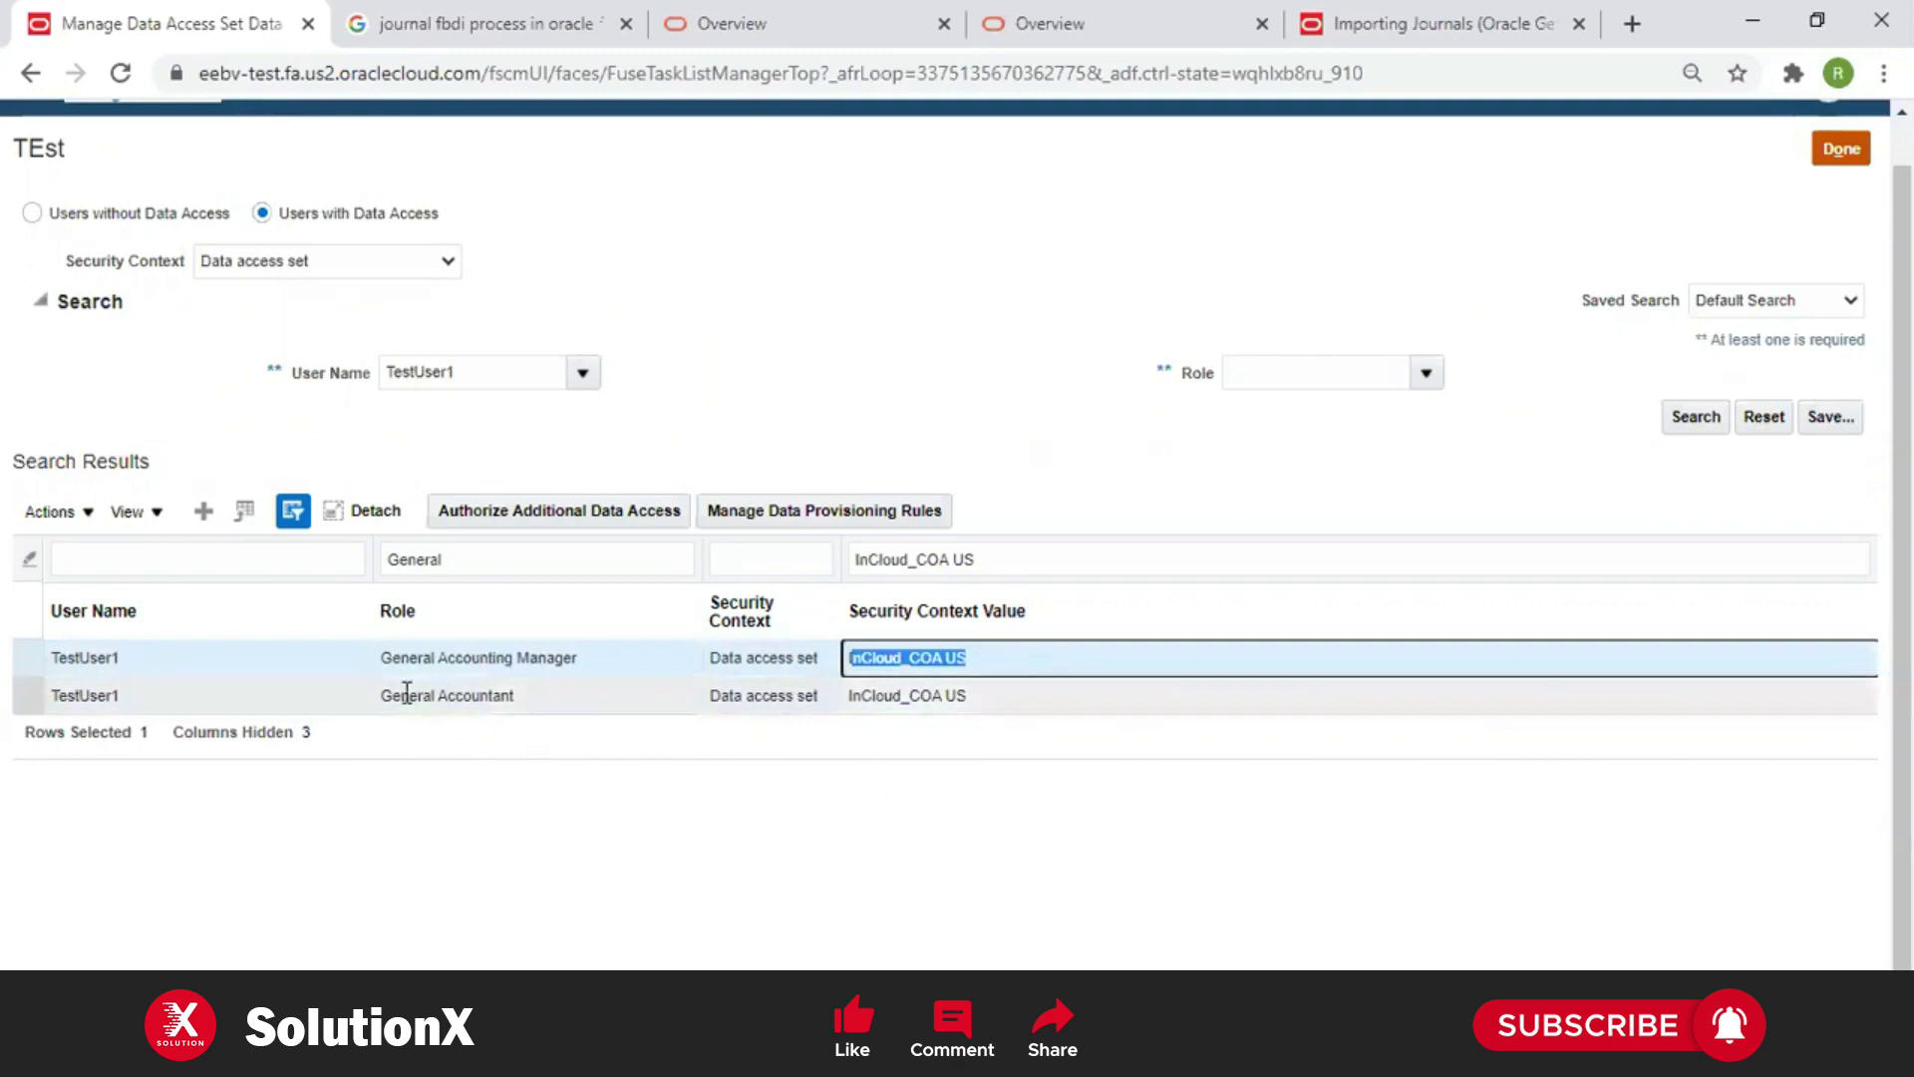
Review the security context and its value for TestUser1's General Accountant and General Accounting Manager roles
{"action": "left_click", "coordinate": [417, 695]}
{"action": "left_click_drag", "start_coordinate": [863, 695], "coordinate": [937, 696]}
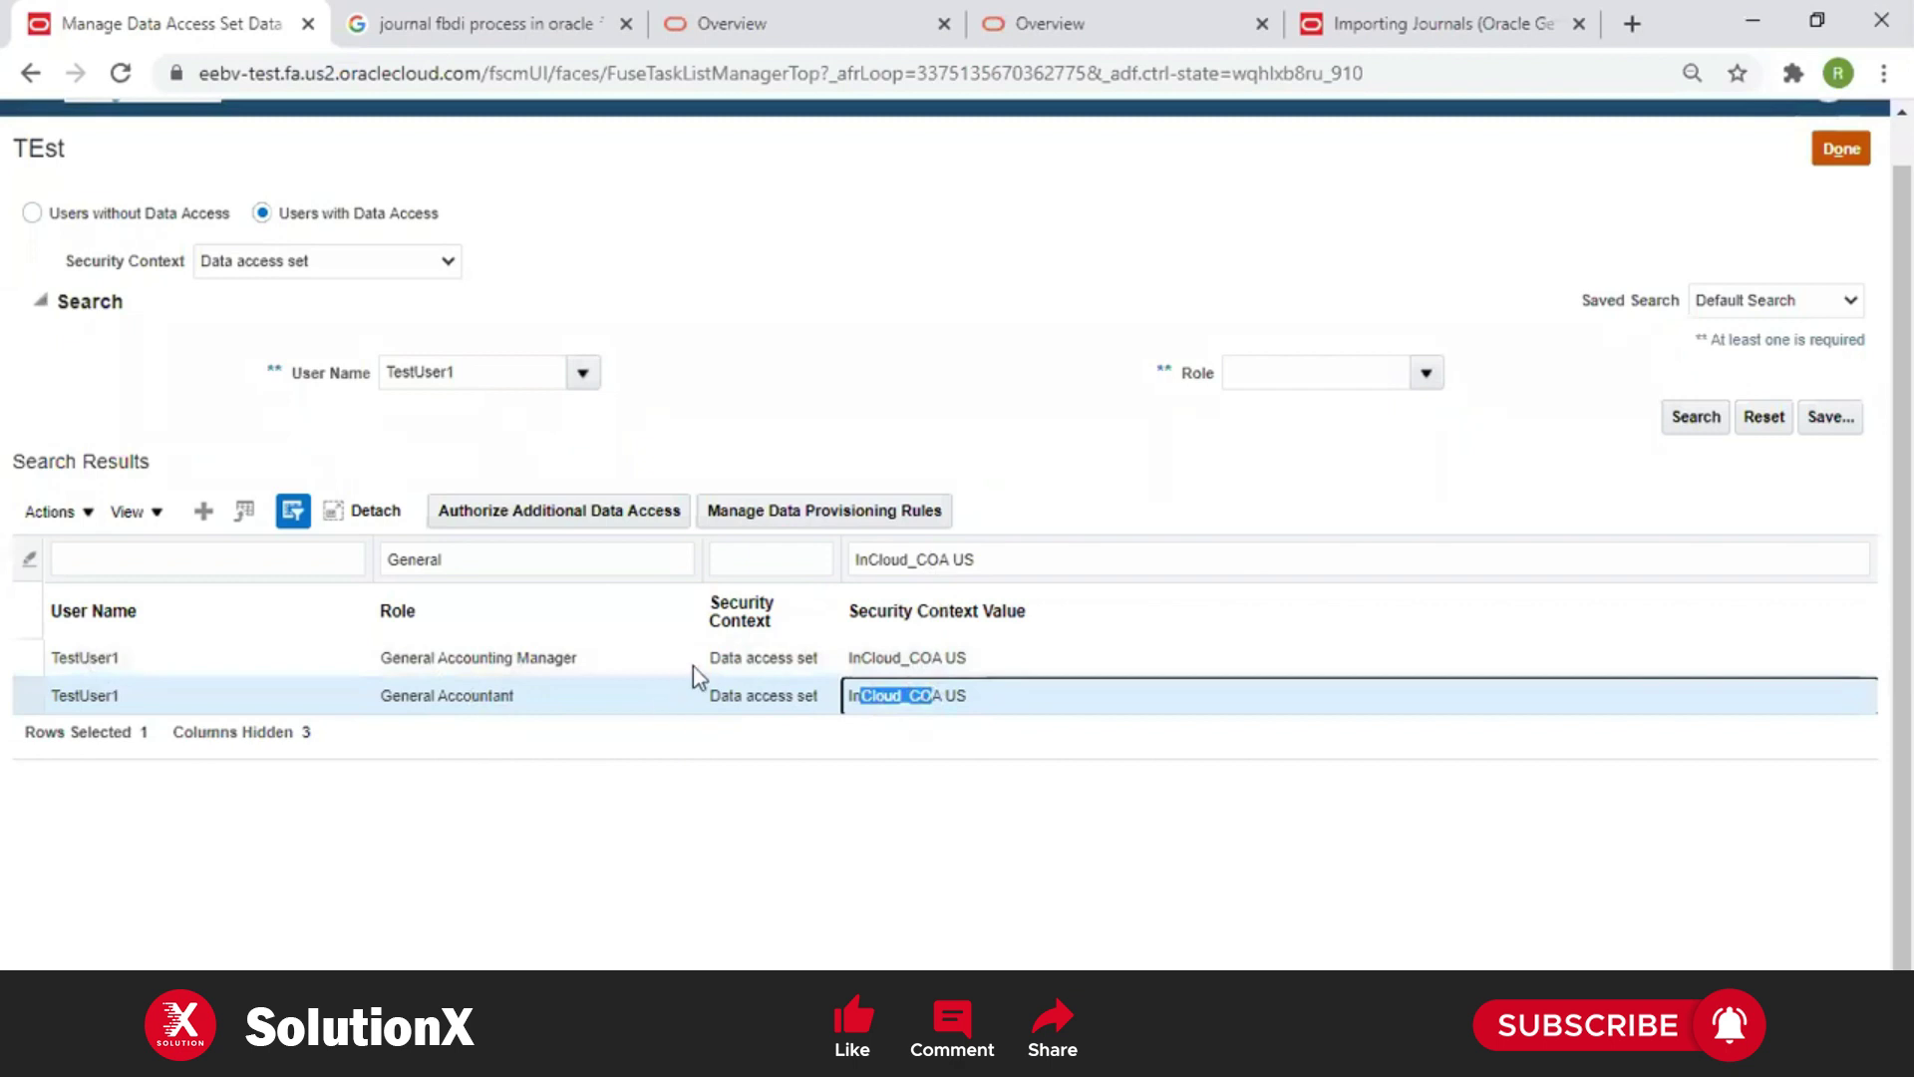
{"action": "left_click", "coordinate": [742, 657]}
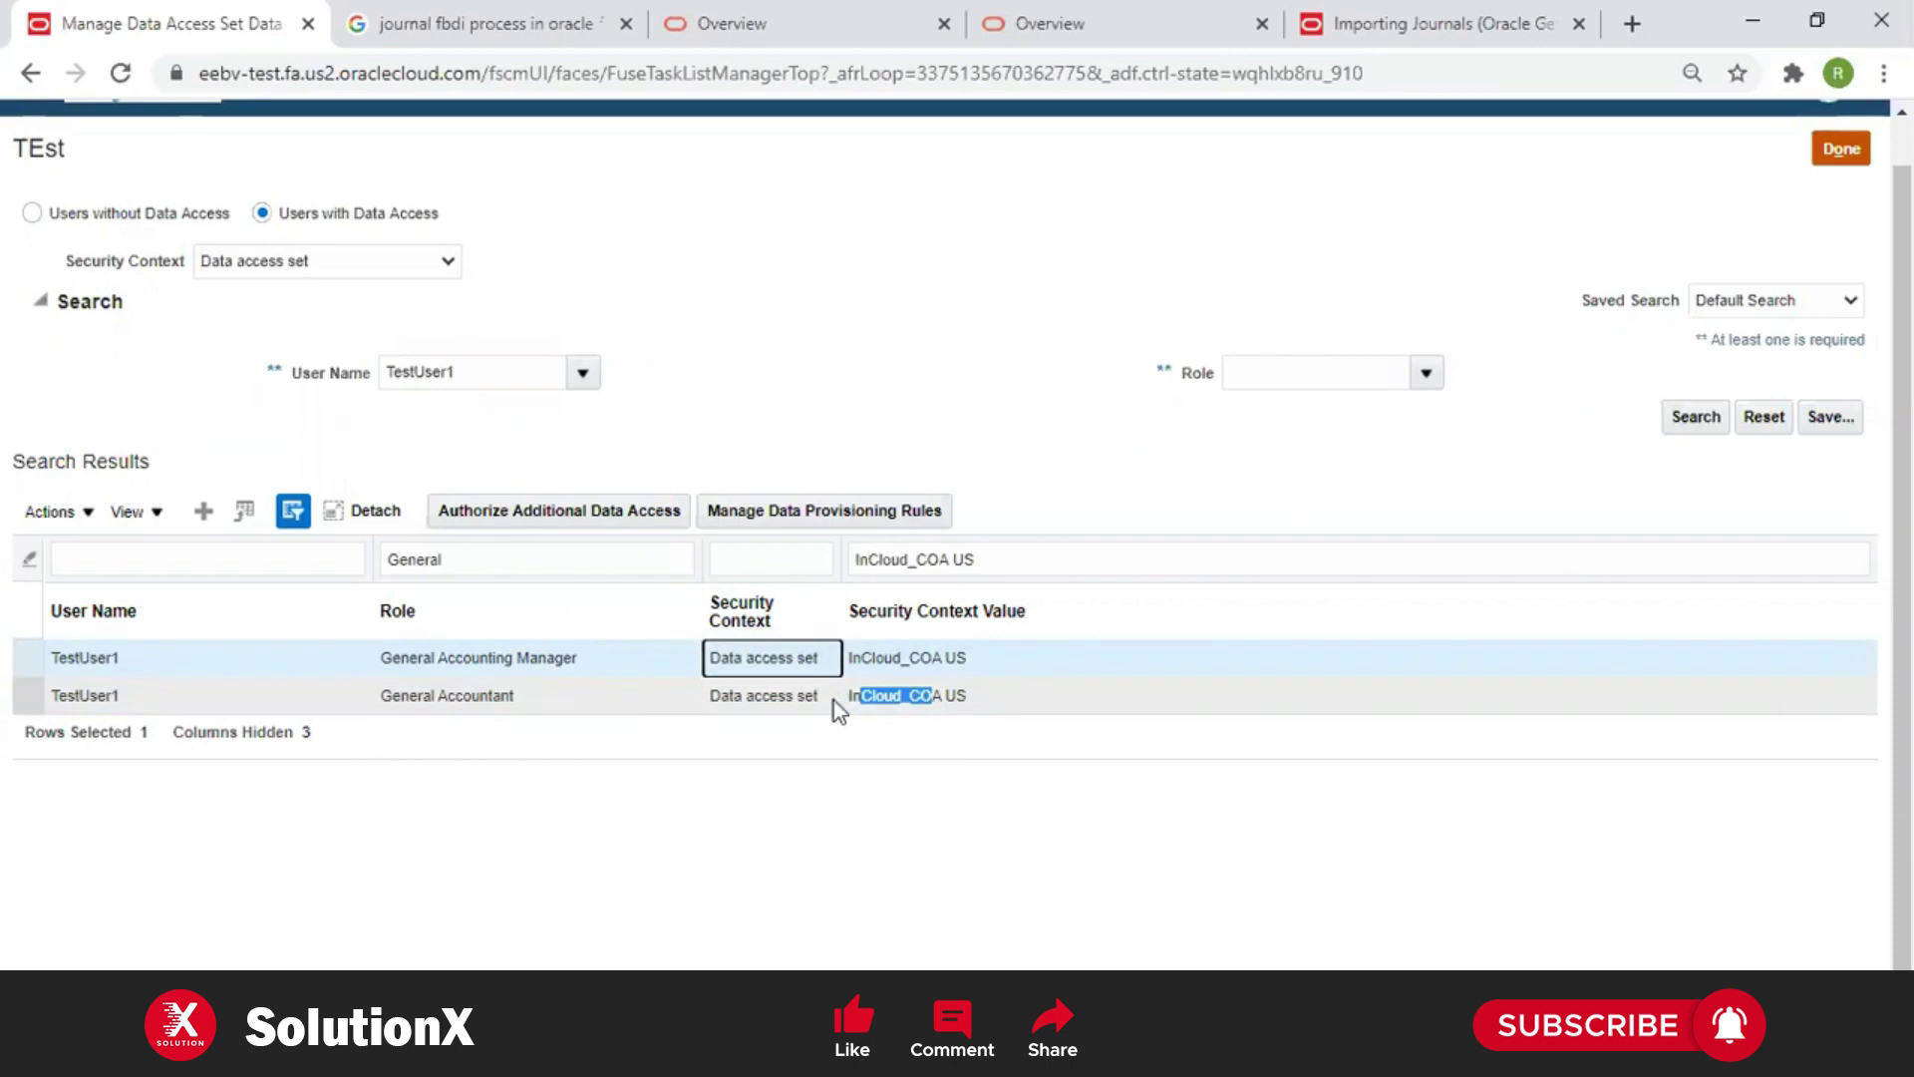
Try the Business unit and Reference data set security contexts, return to Data access set, and run the search
{"action": "left_click", "coordinate": [289, 264]}
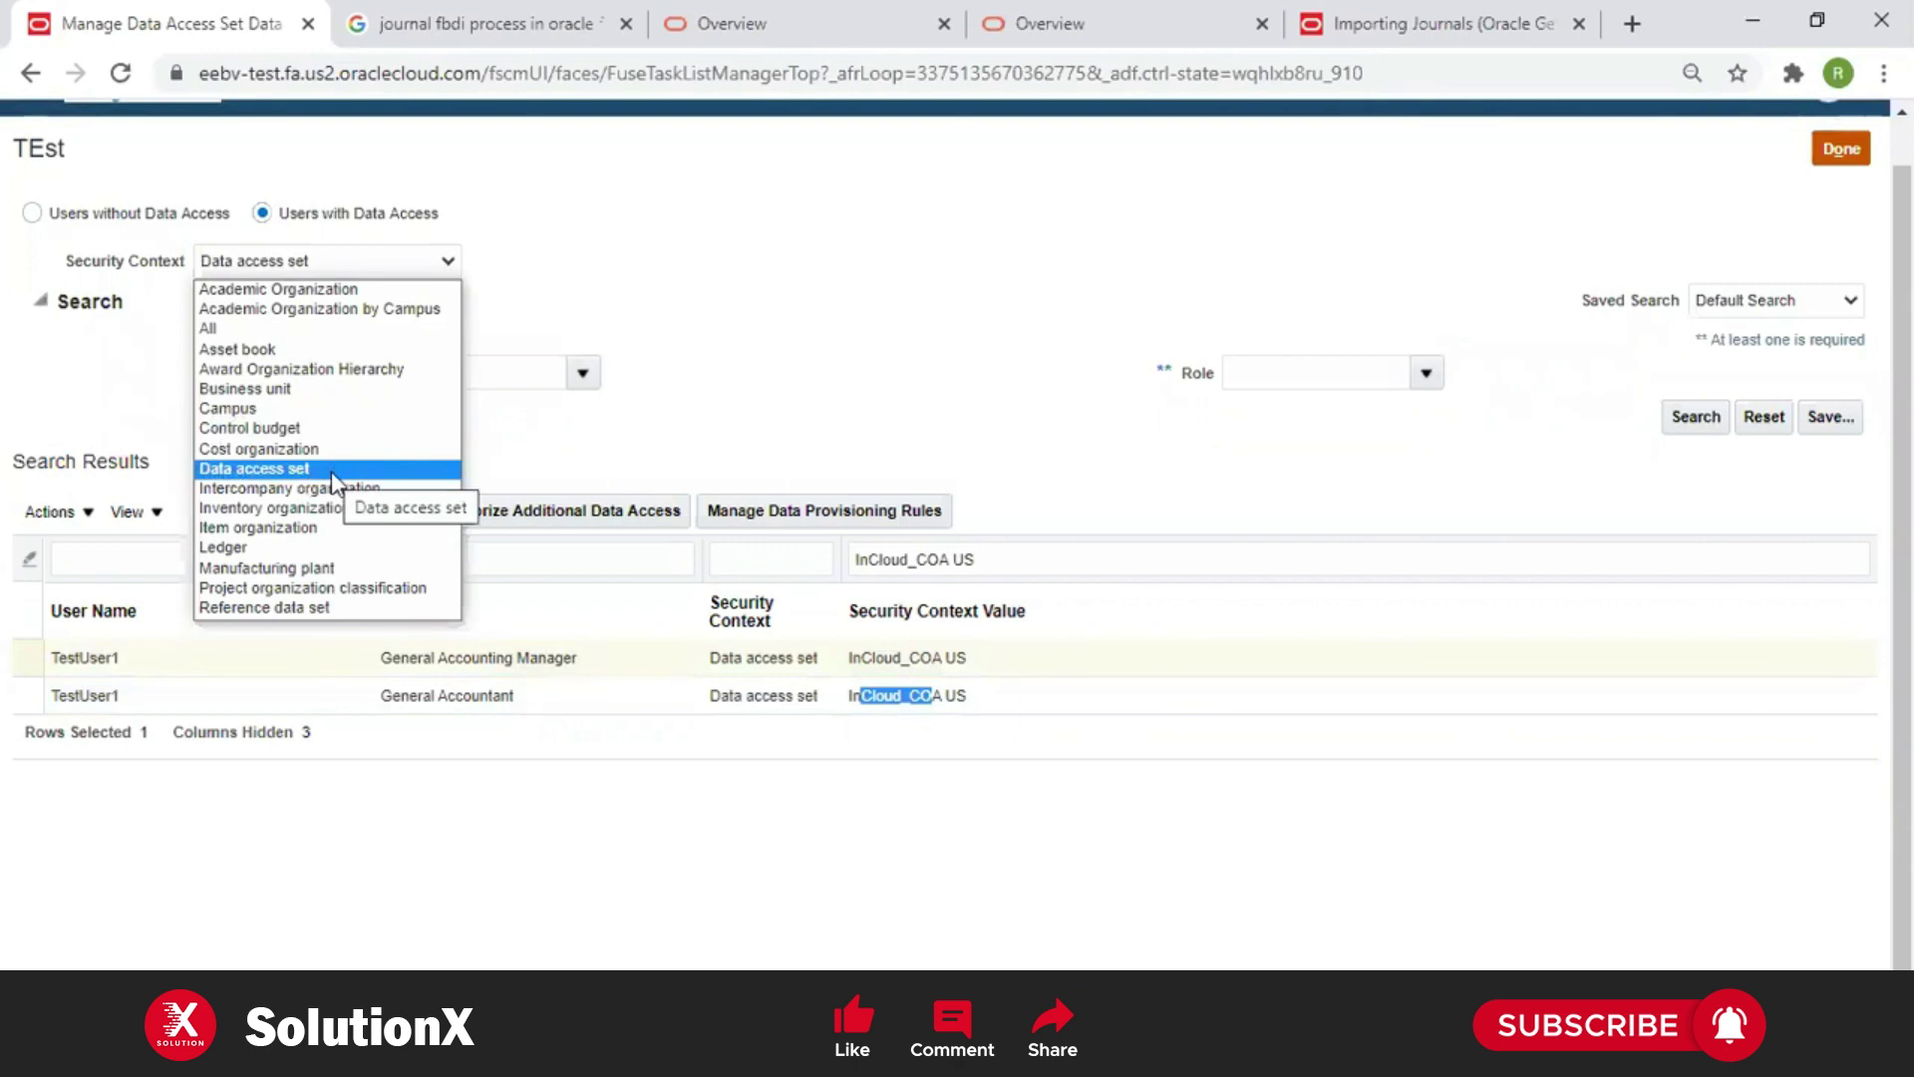
{"action": "left_click", "coordinate": [287, 390]}
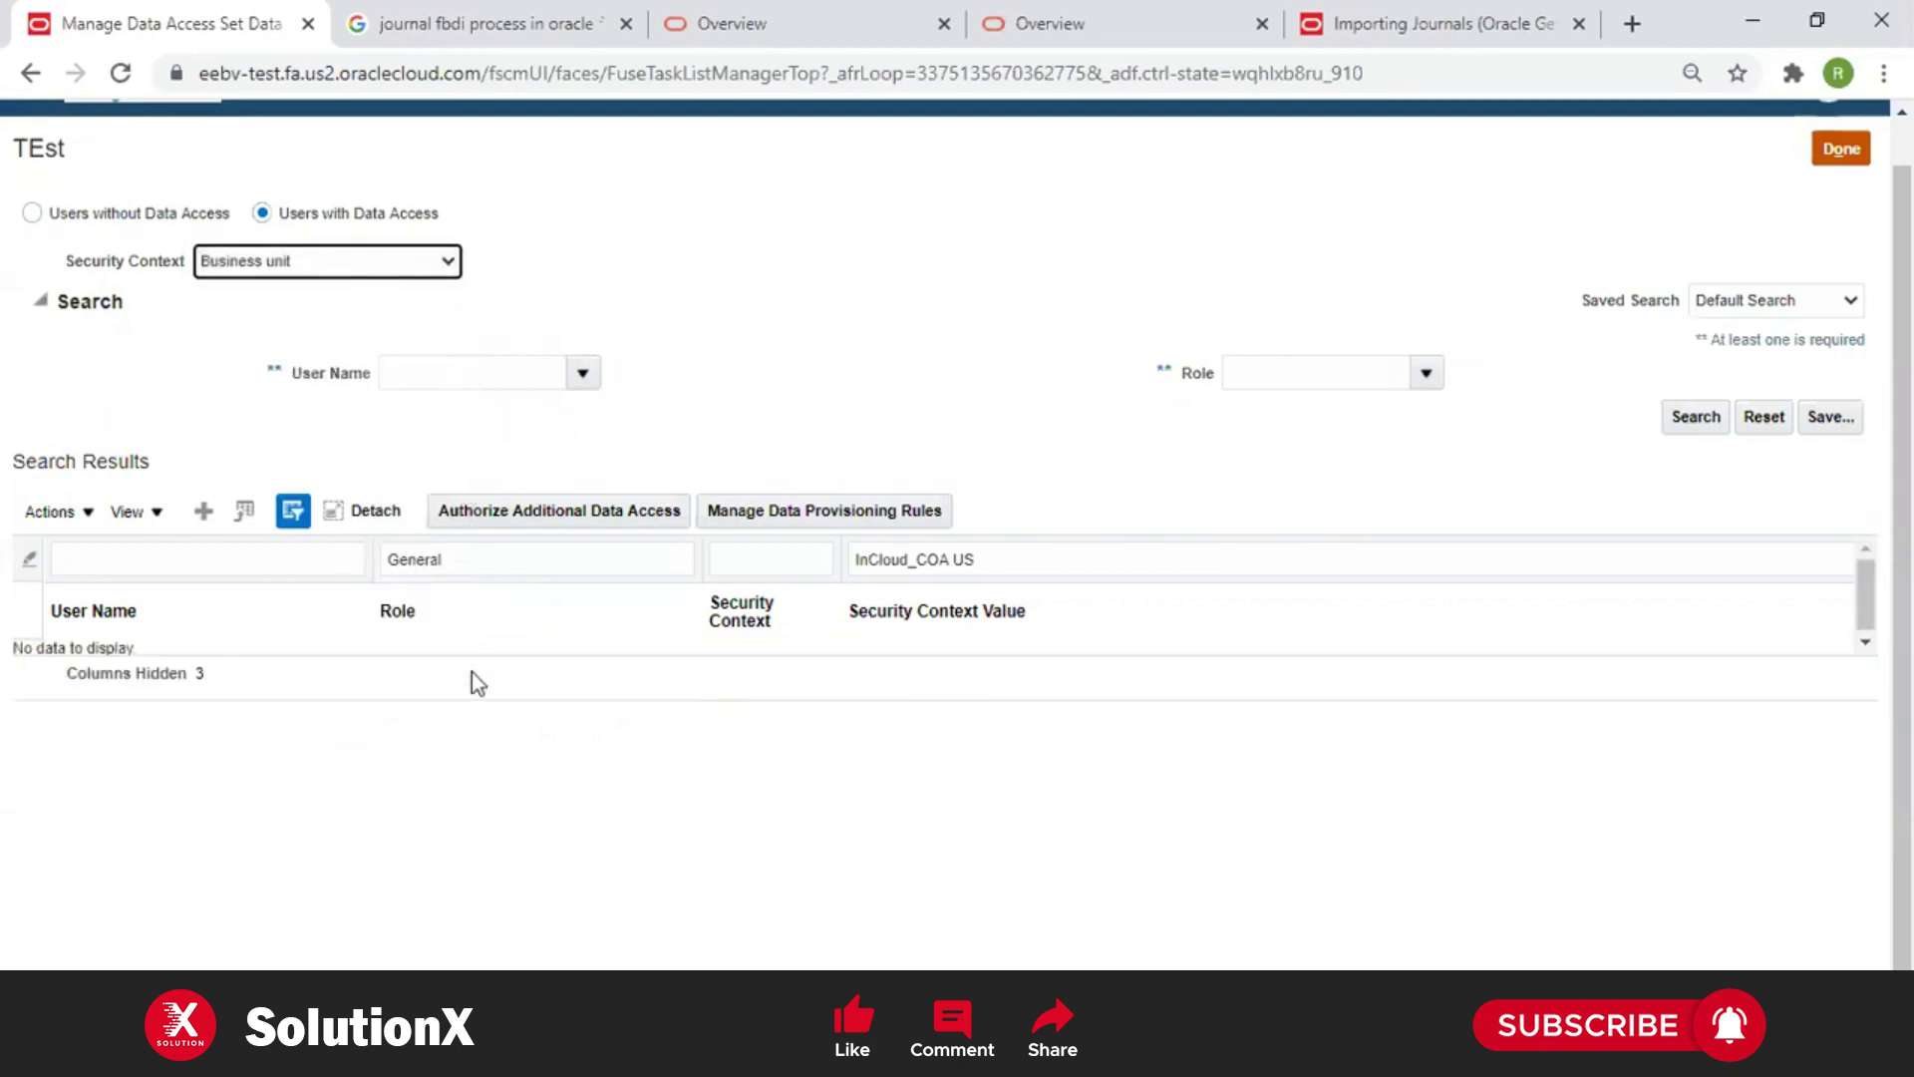
{"action": "left_click", "coordinate": [471, 561]}
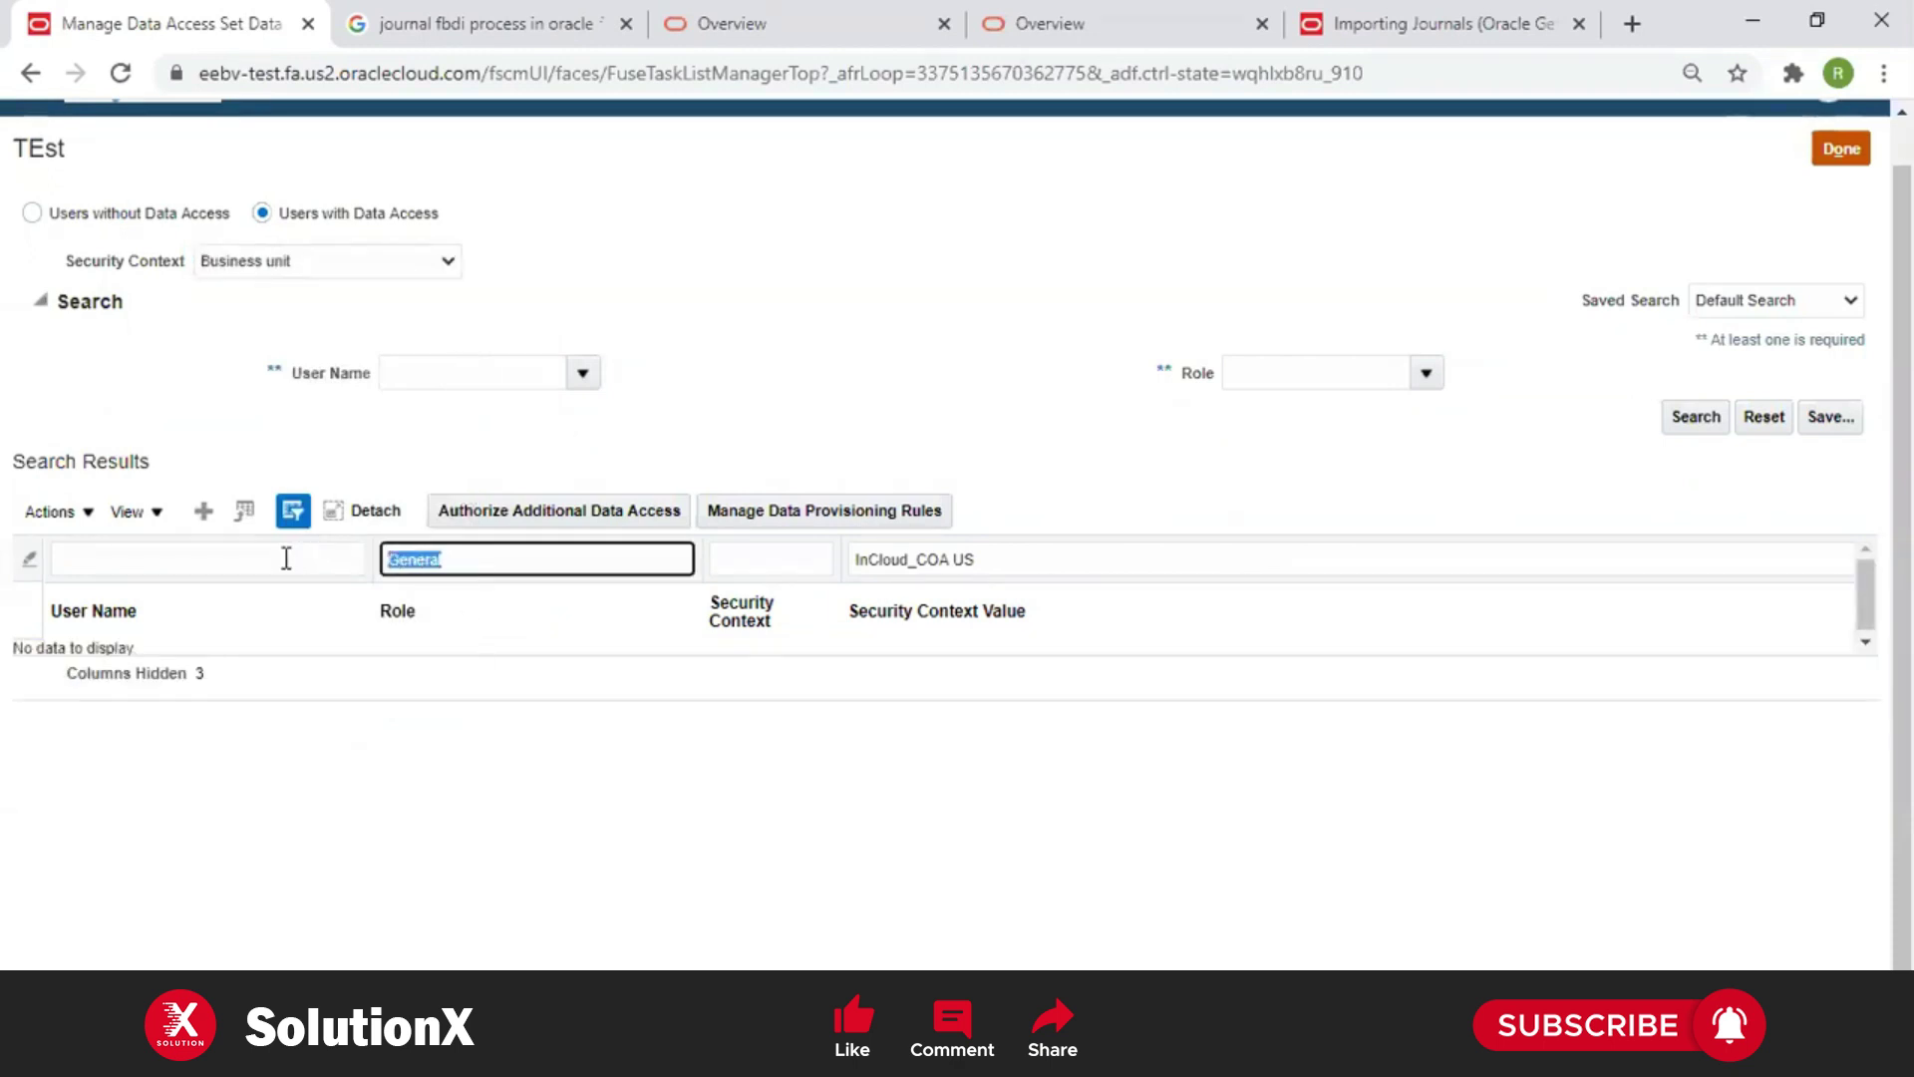
{"action": "left_click", "coordinate": [447, 260]}
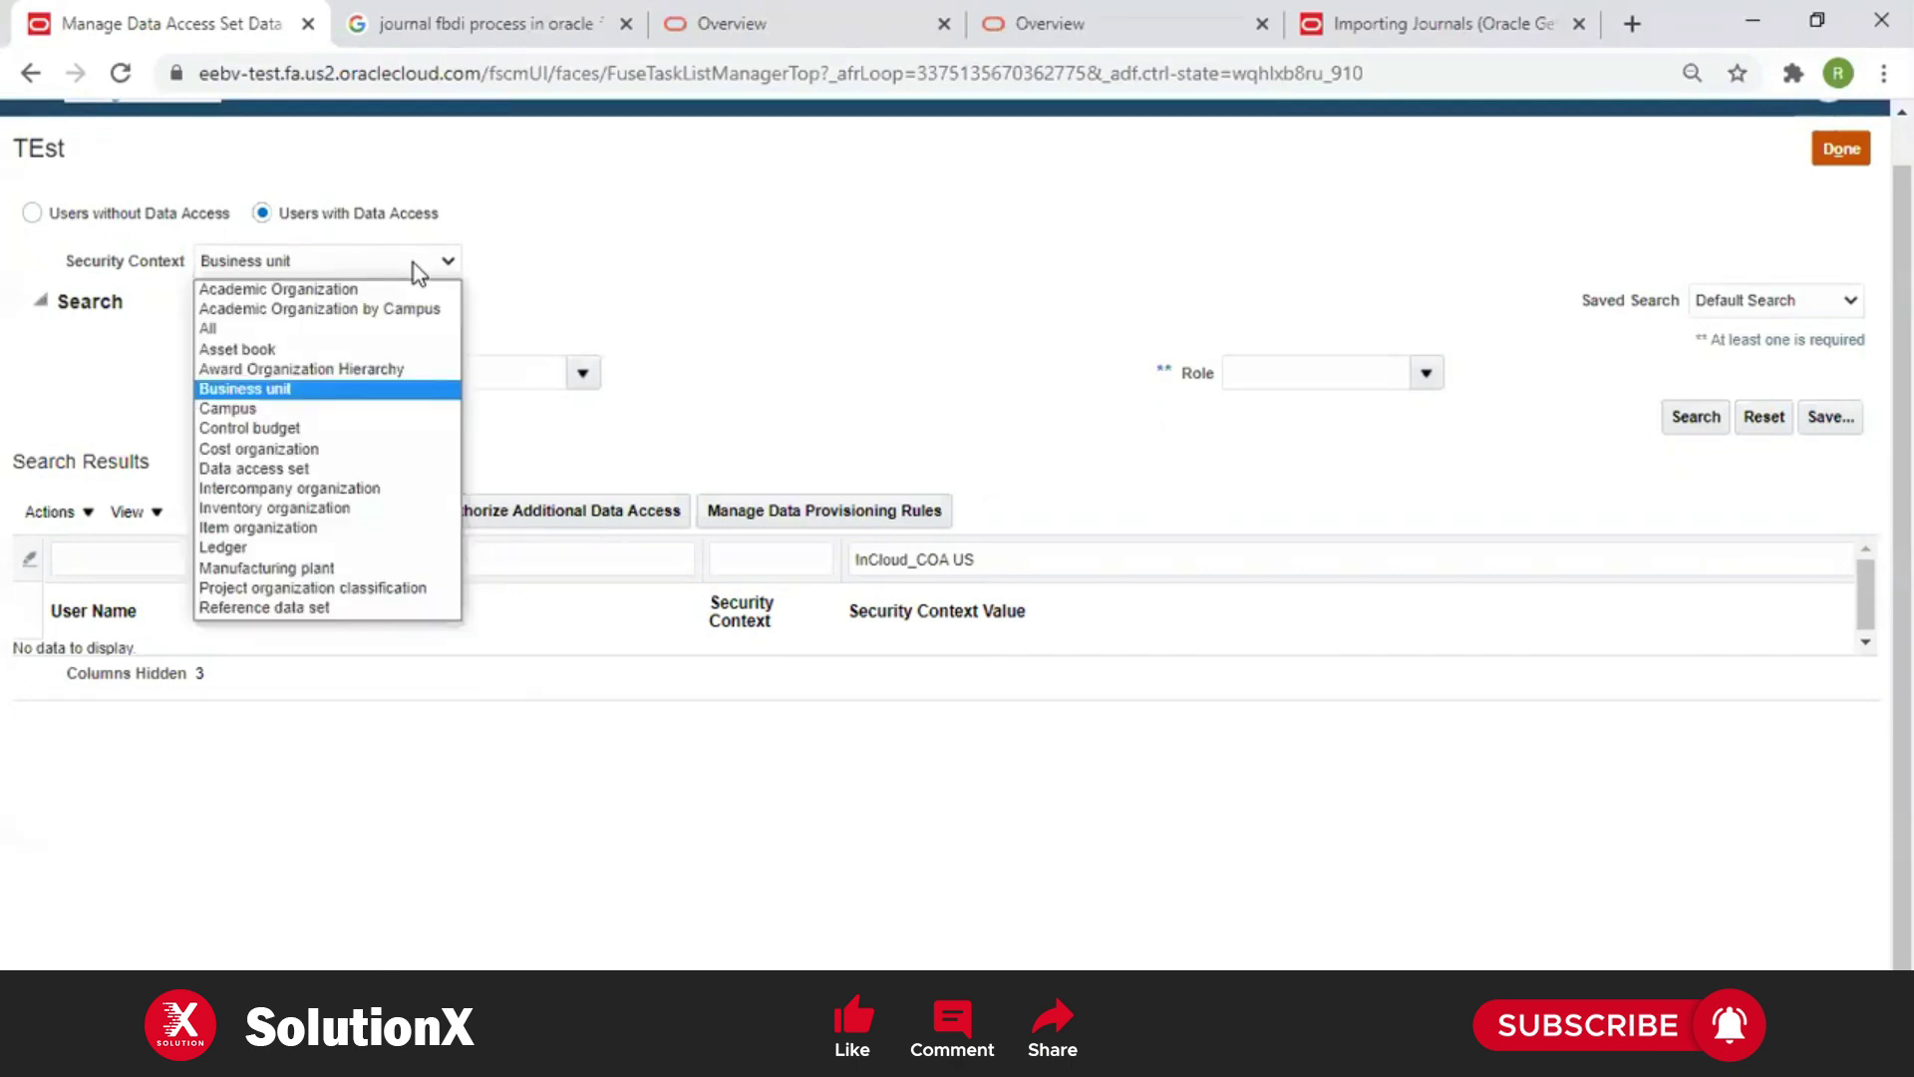
{"action": "left_click", "coordinate": [340, 610]}
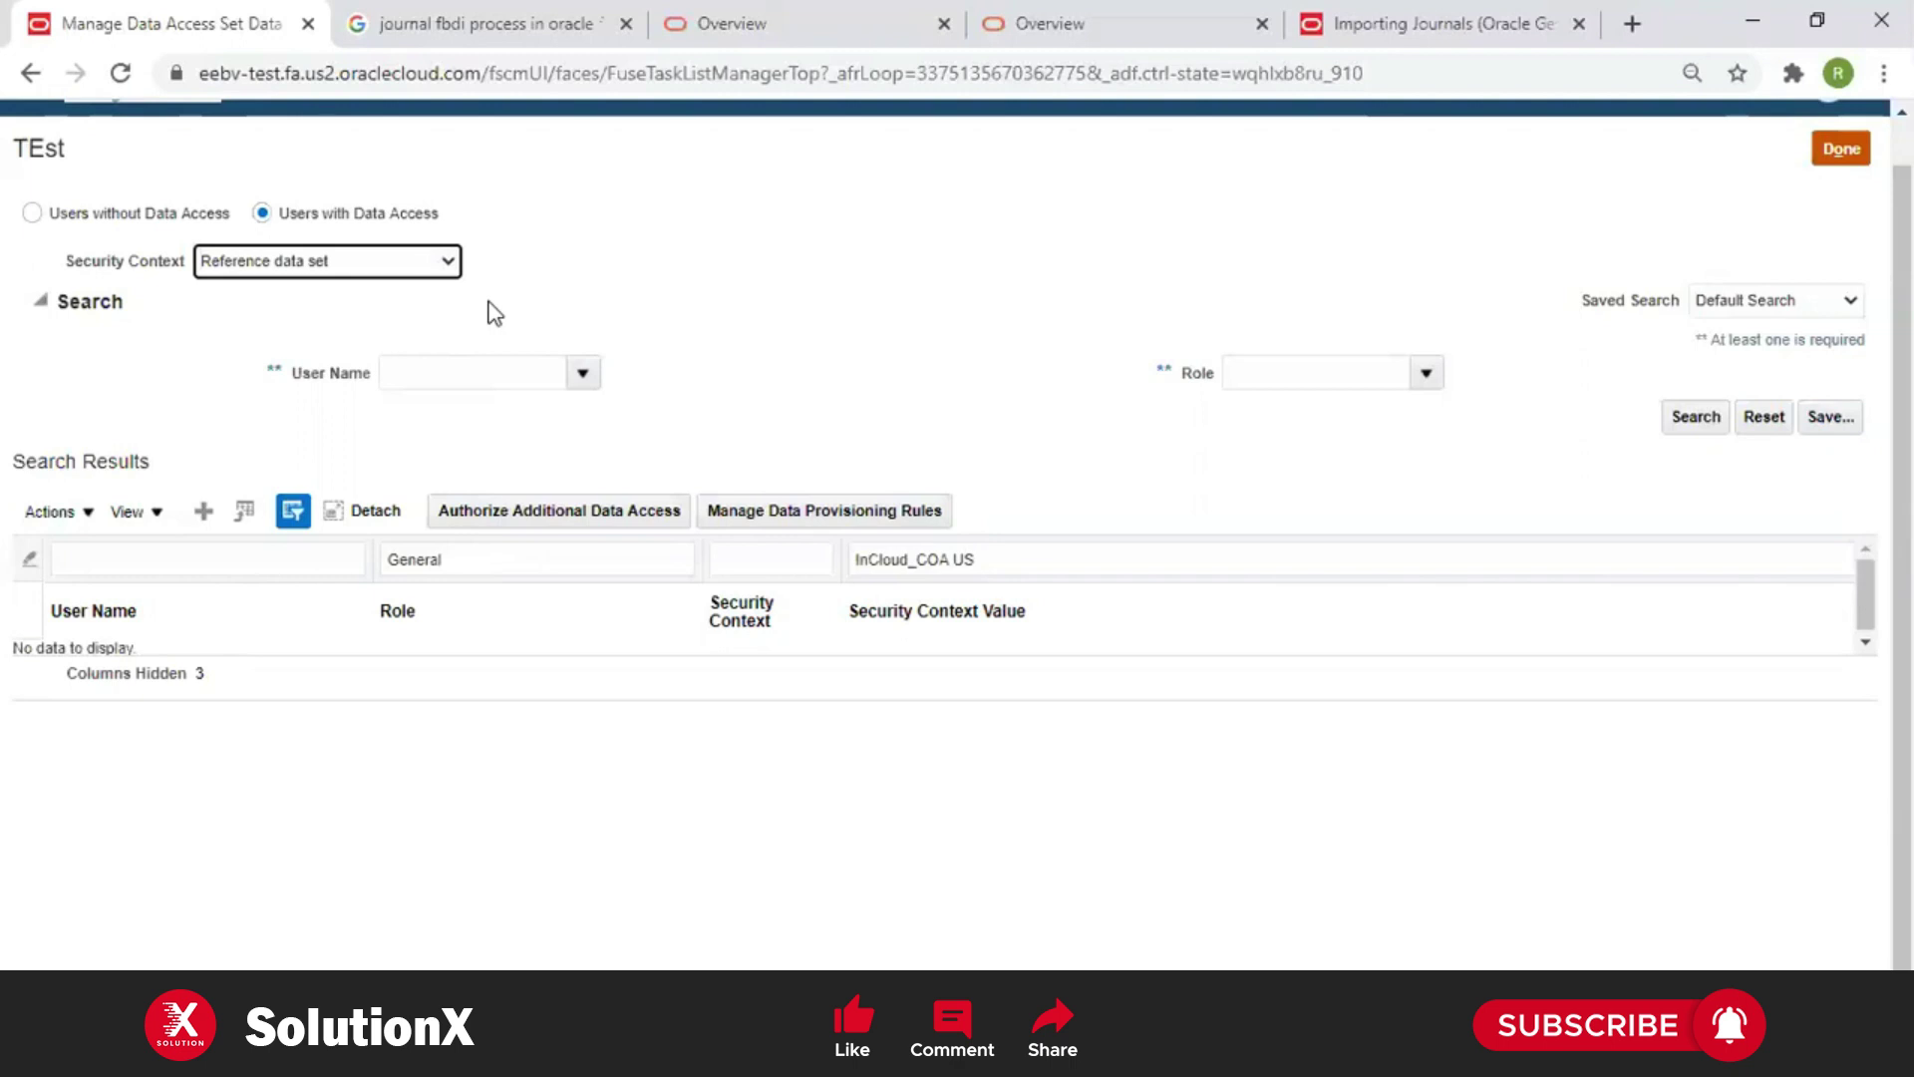
{"action": "left_click", "coordinate": [410, 265]}
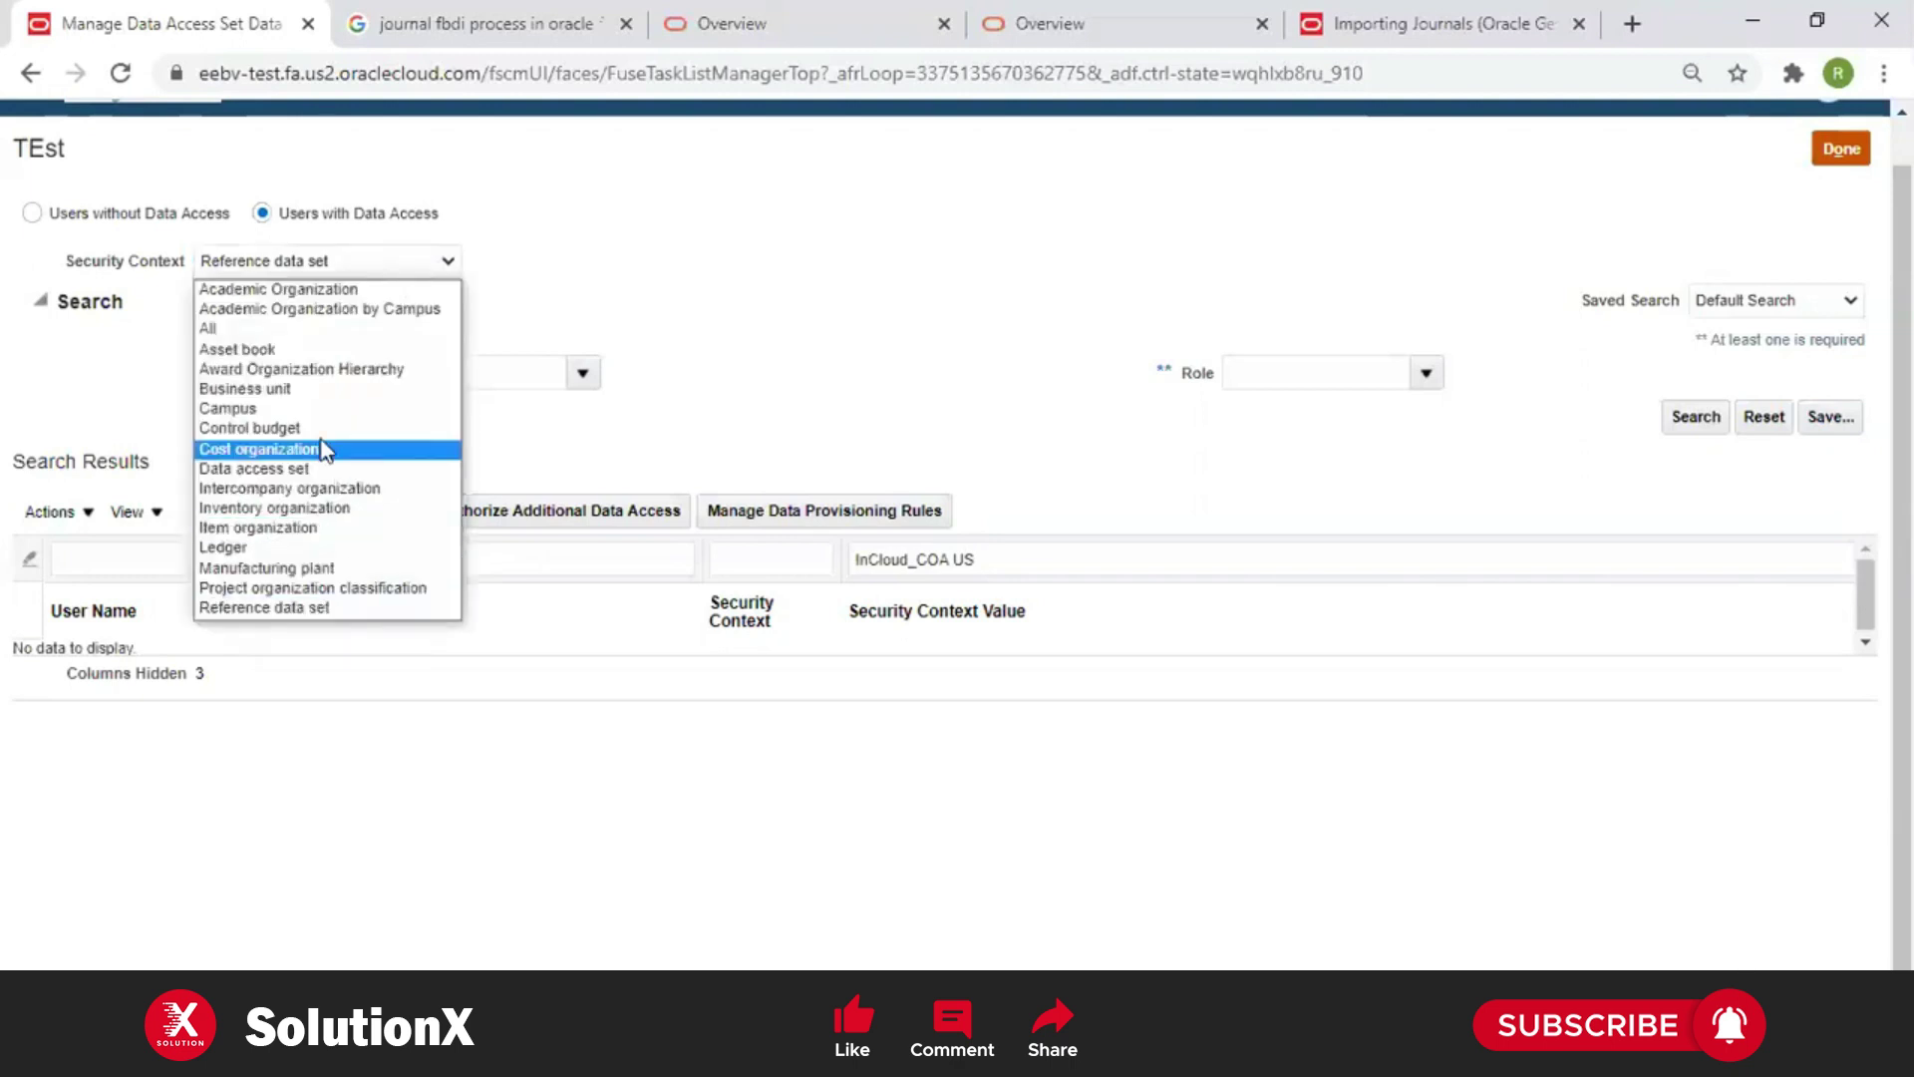
{"action": "left_click", "coordinate": [326, 469]}
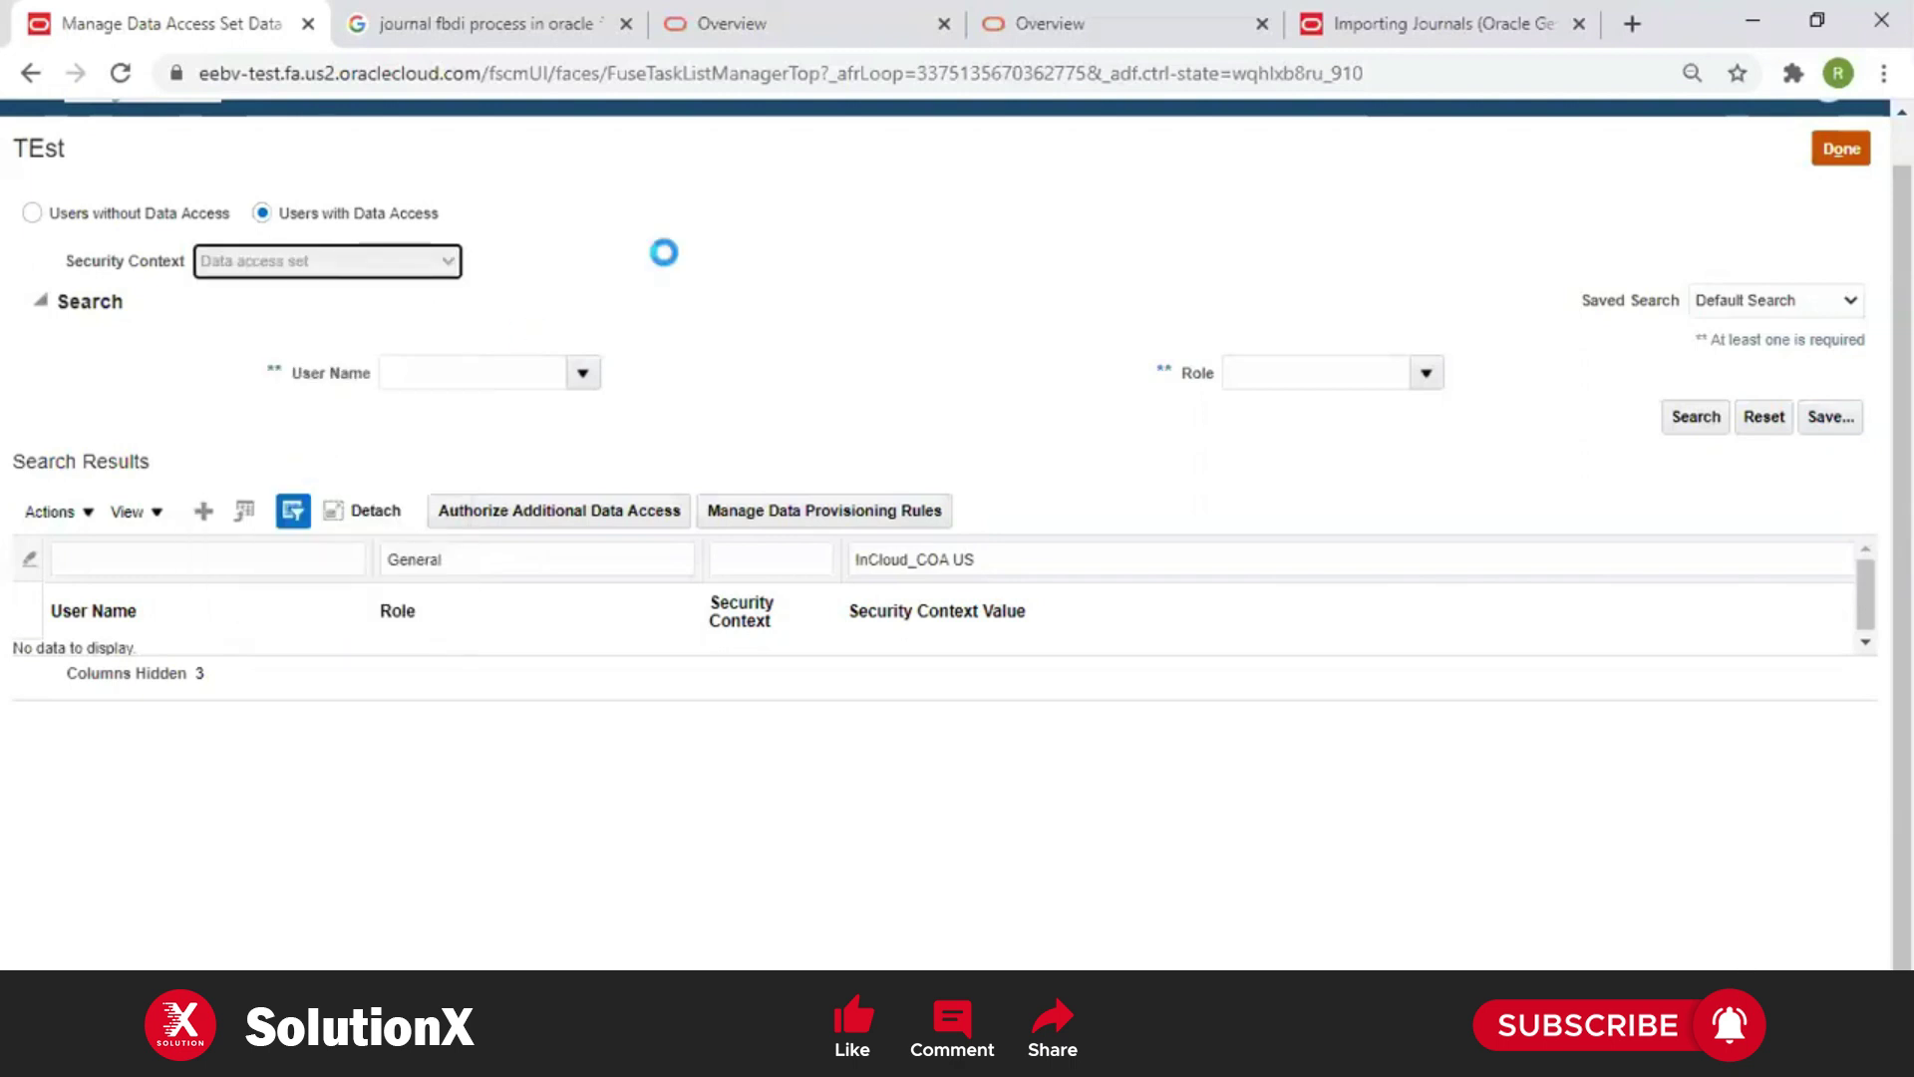
{"action": "left_click", "coordinate": [1698, 419]}
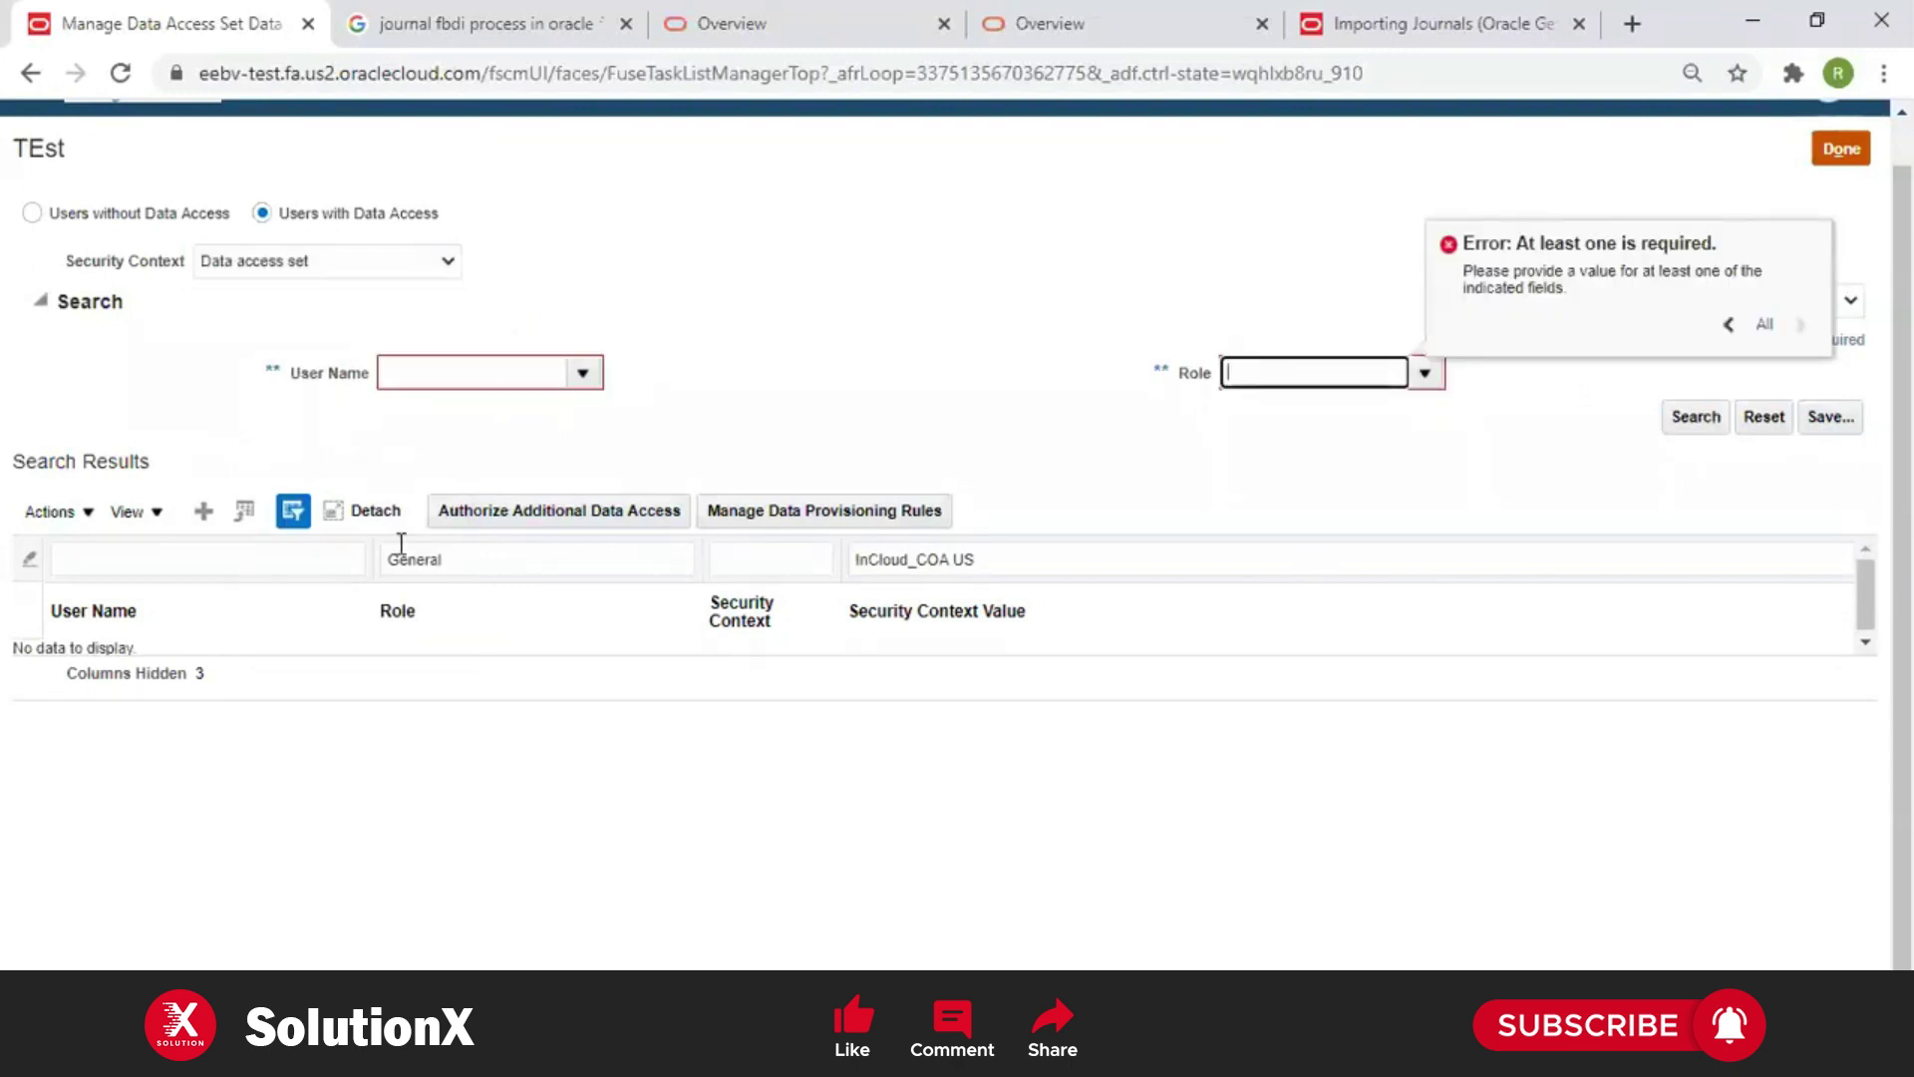
Create a data access entry for TestUser1 with the General Accountant role
{"action": "left_click", "coordinate": [204, 512]}
{"action": "left_click", "coordinate": [485, 584]}
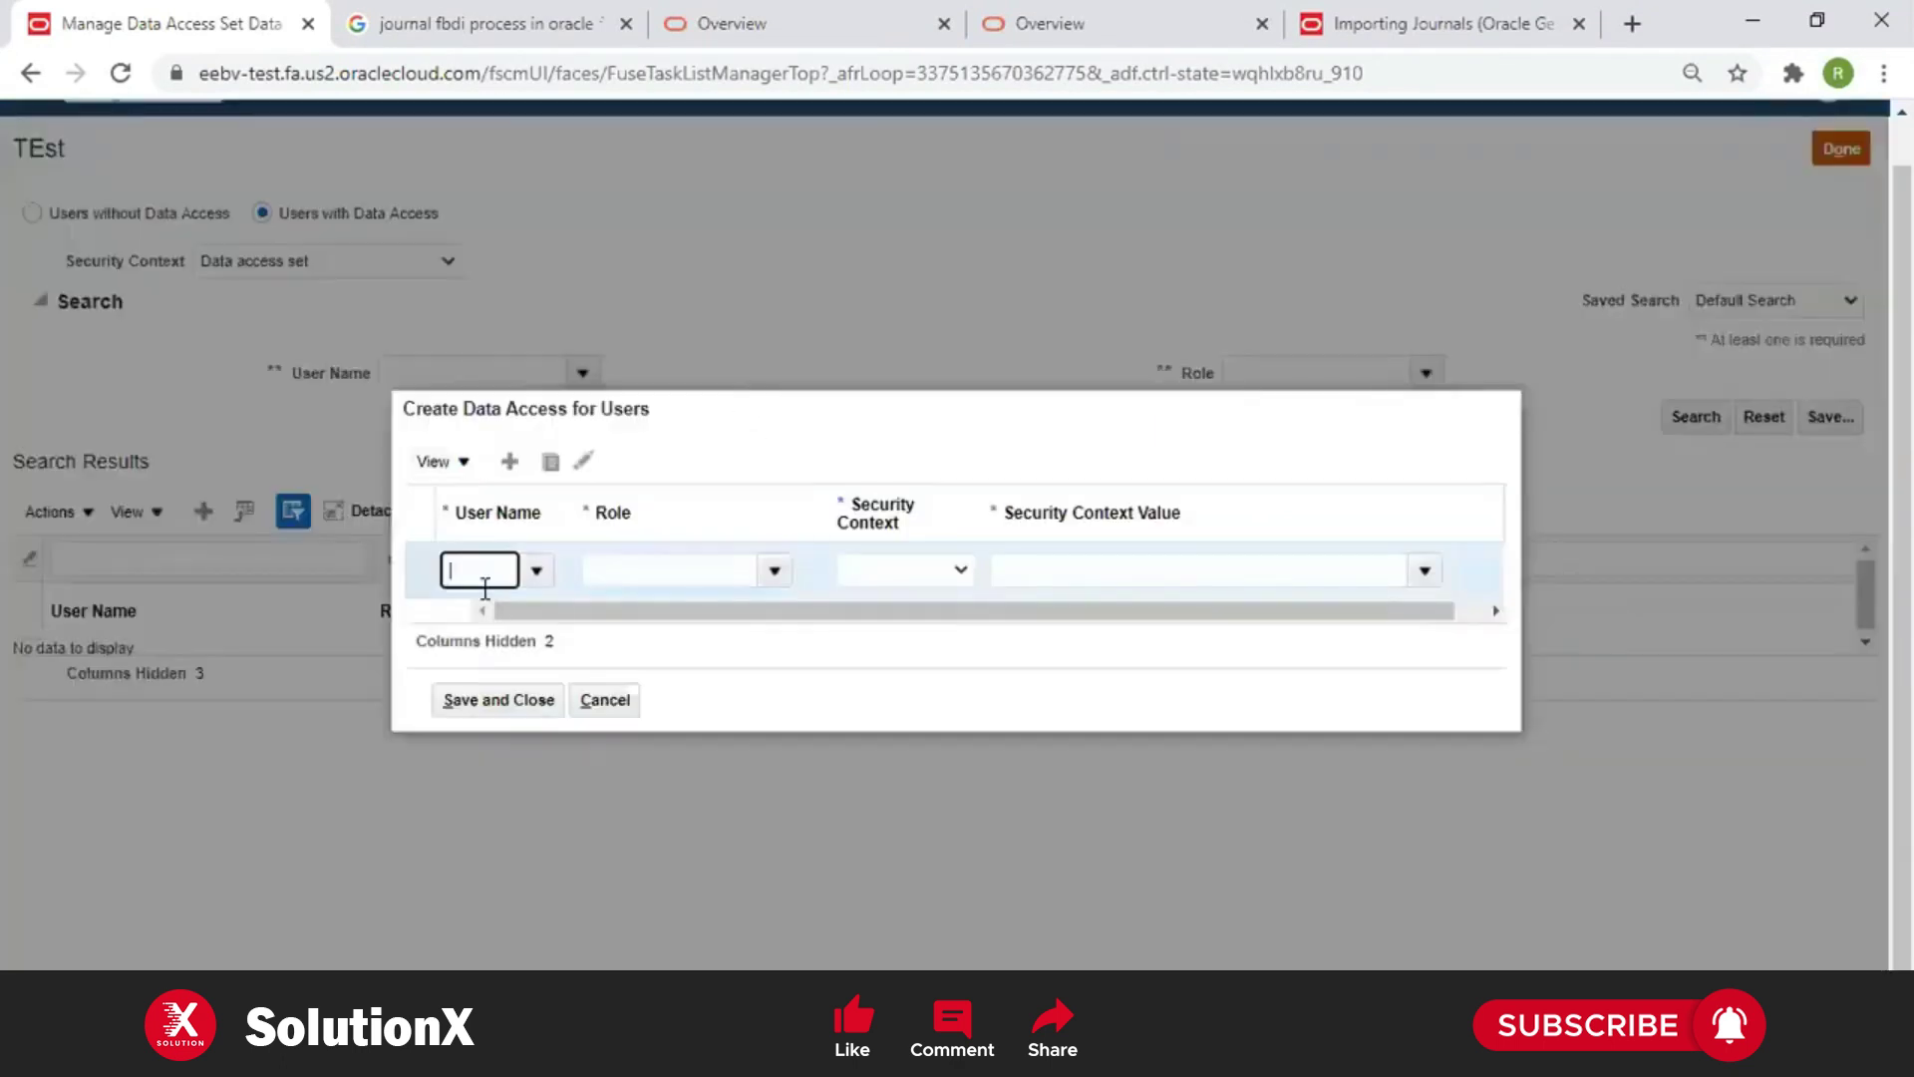
{"action": "type", "text": "testuser1"}
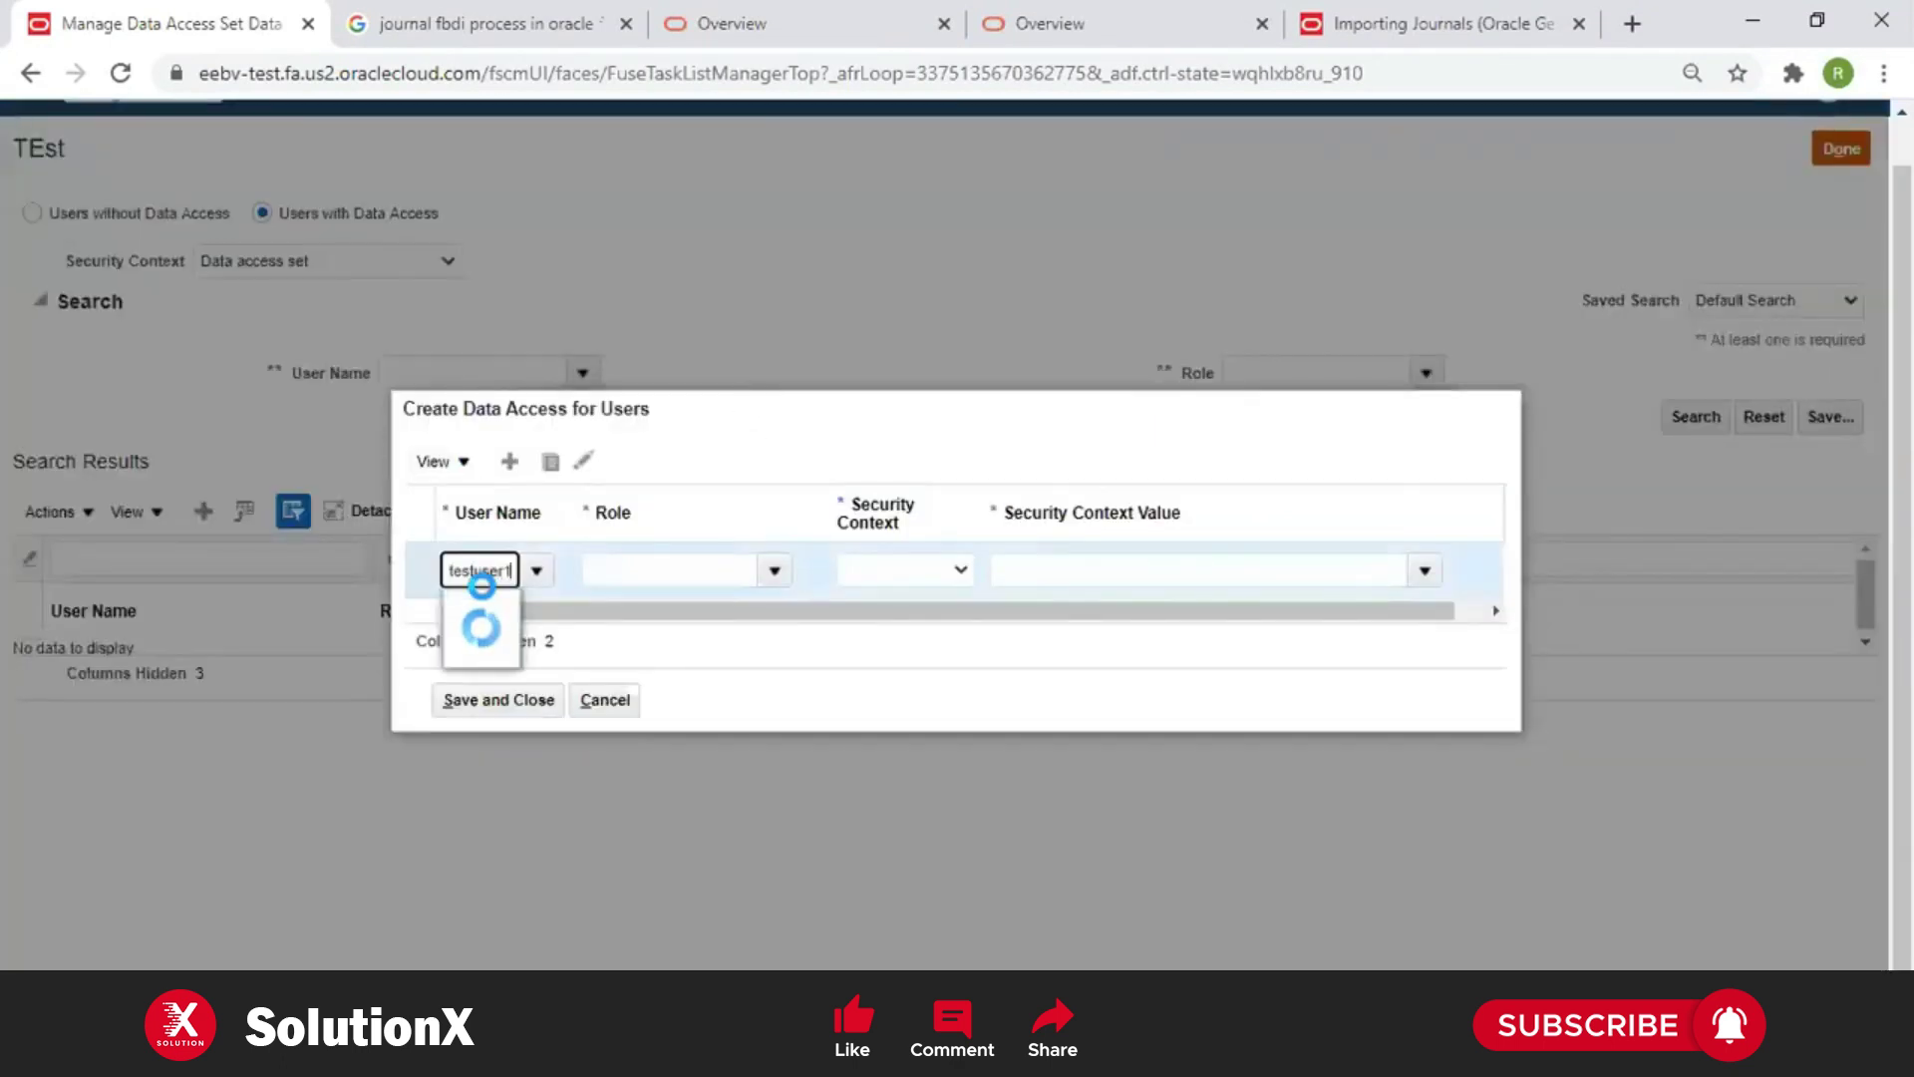
{"action": "key", "text": "Tab"}
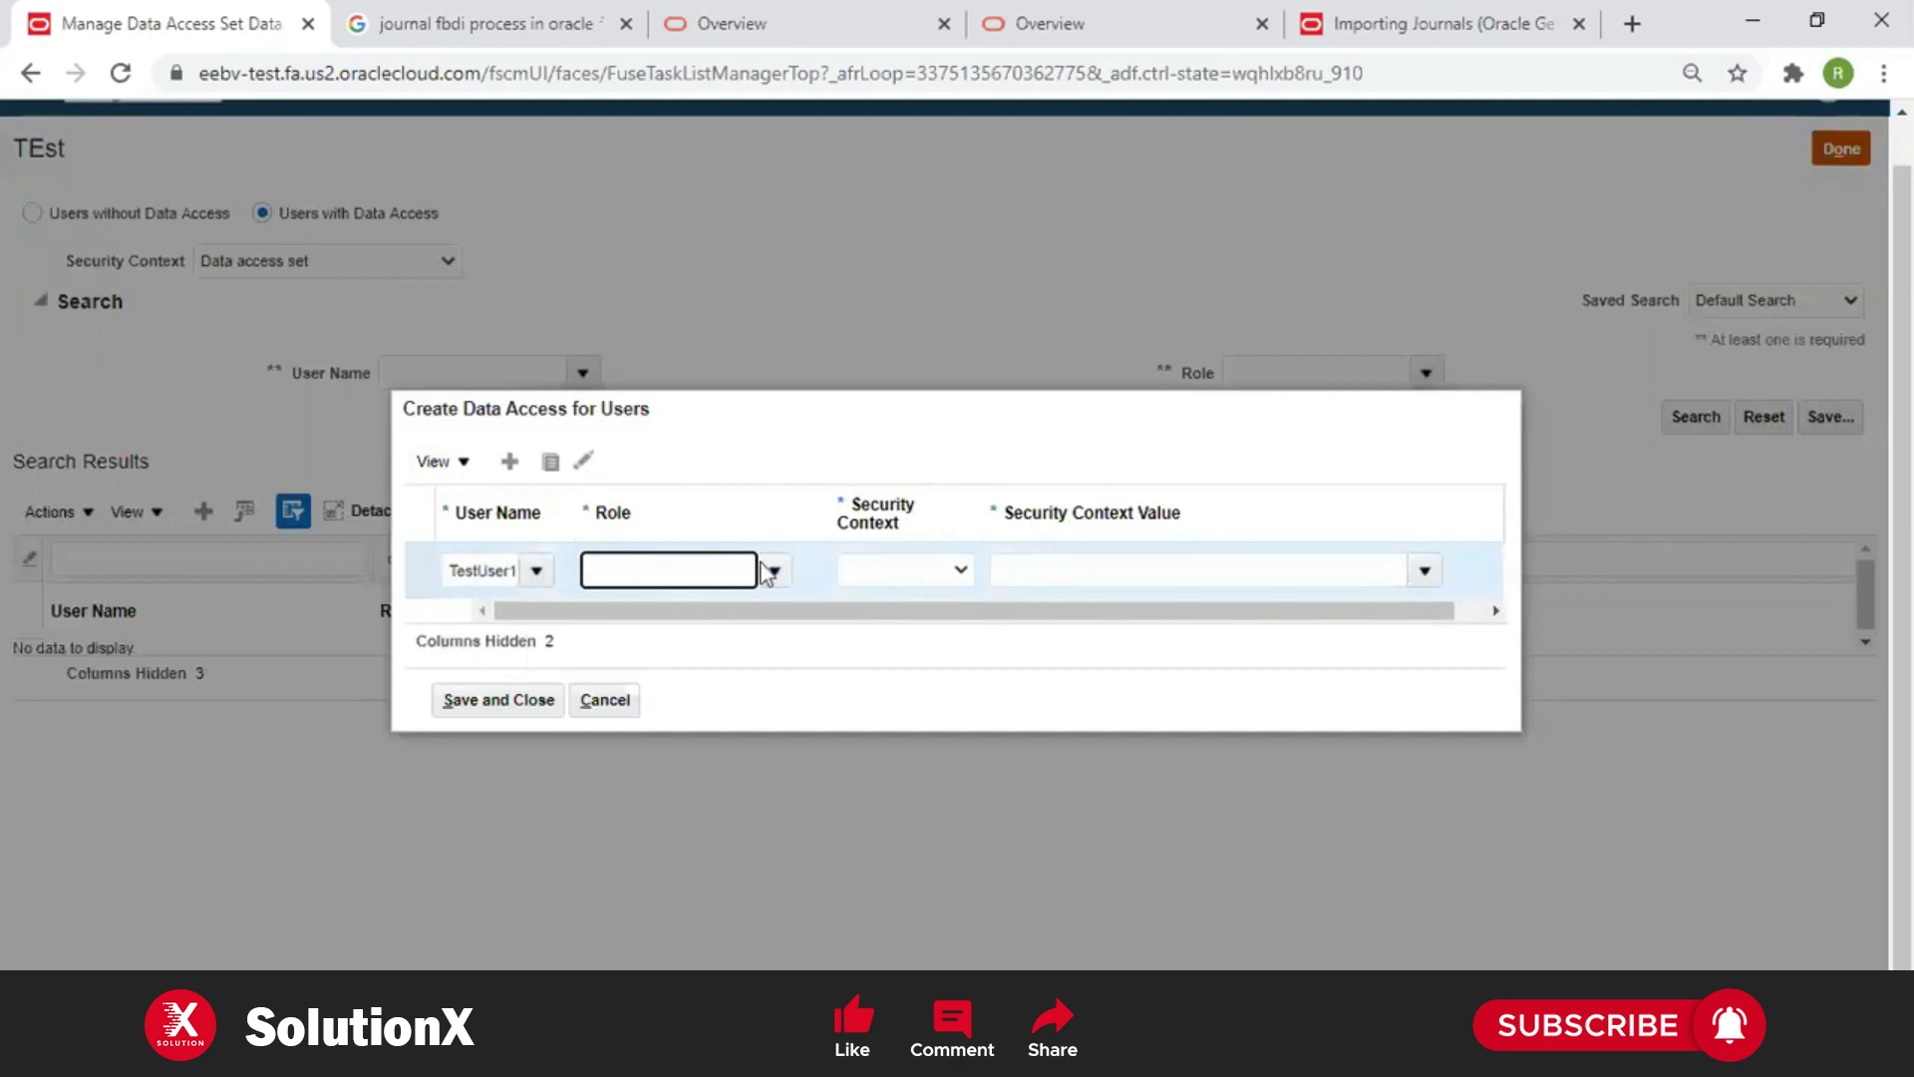
{"action": "left_click", "coordinate": [774, 570]}
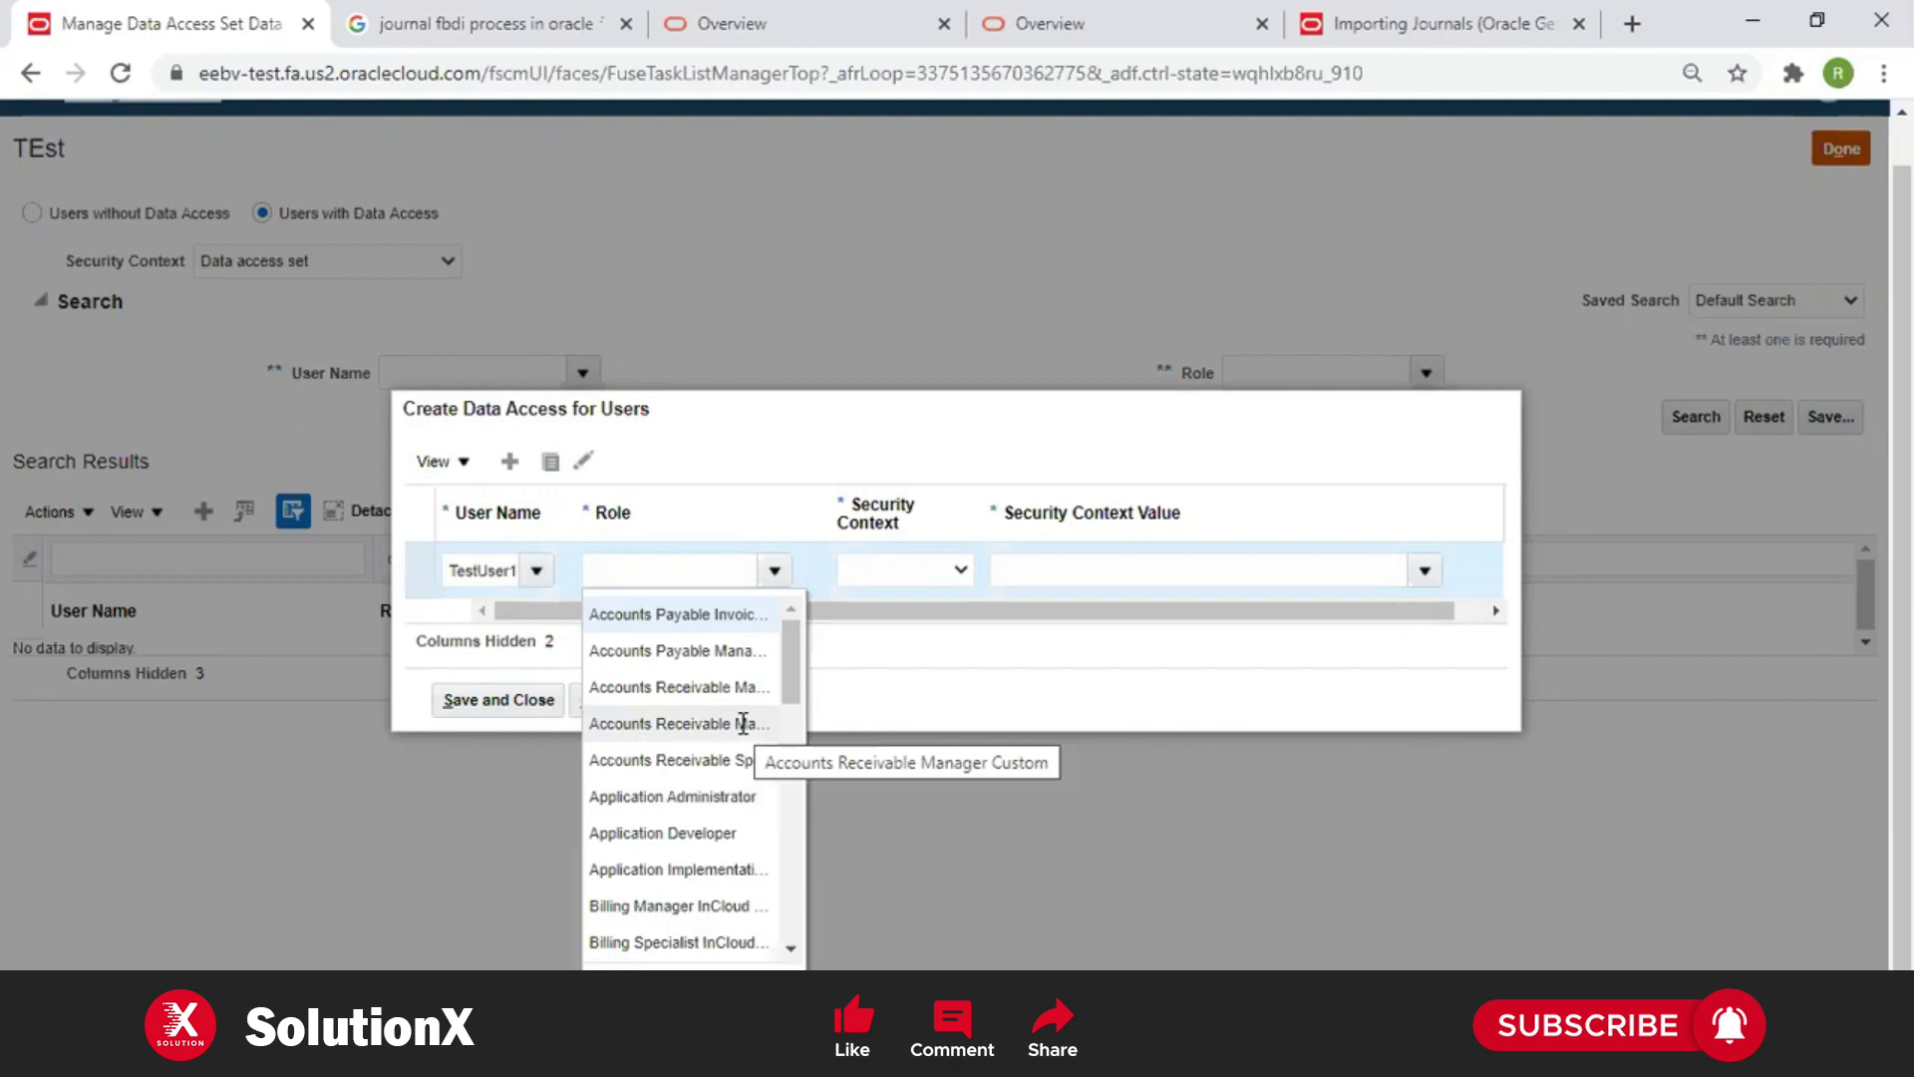
{"action": "left_click_drag", "start_coordinate": [786, 654], "coordinate": [786, 793]}
{"action": "left_click", "coordinate": [758, 696]}
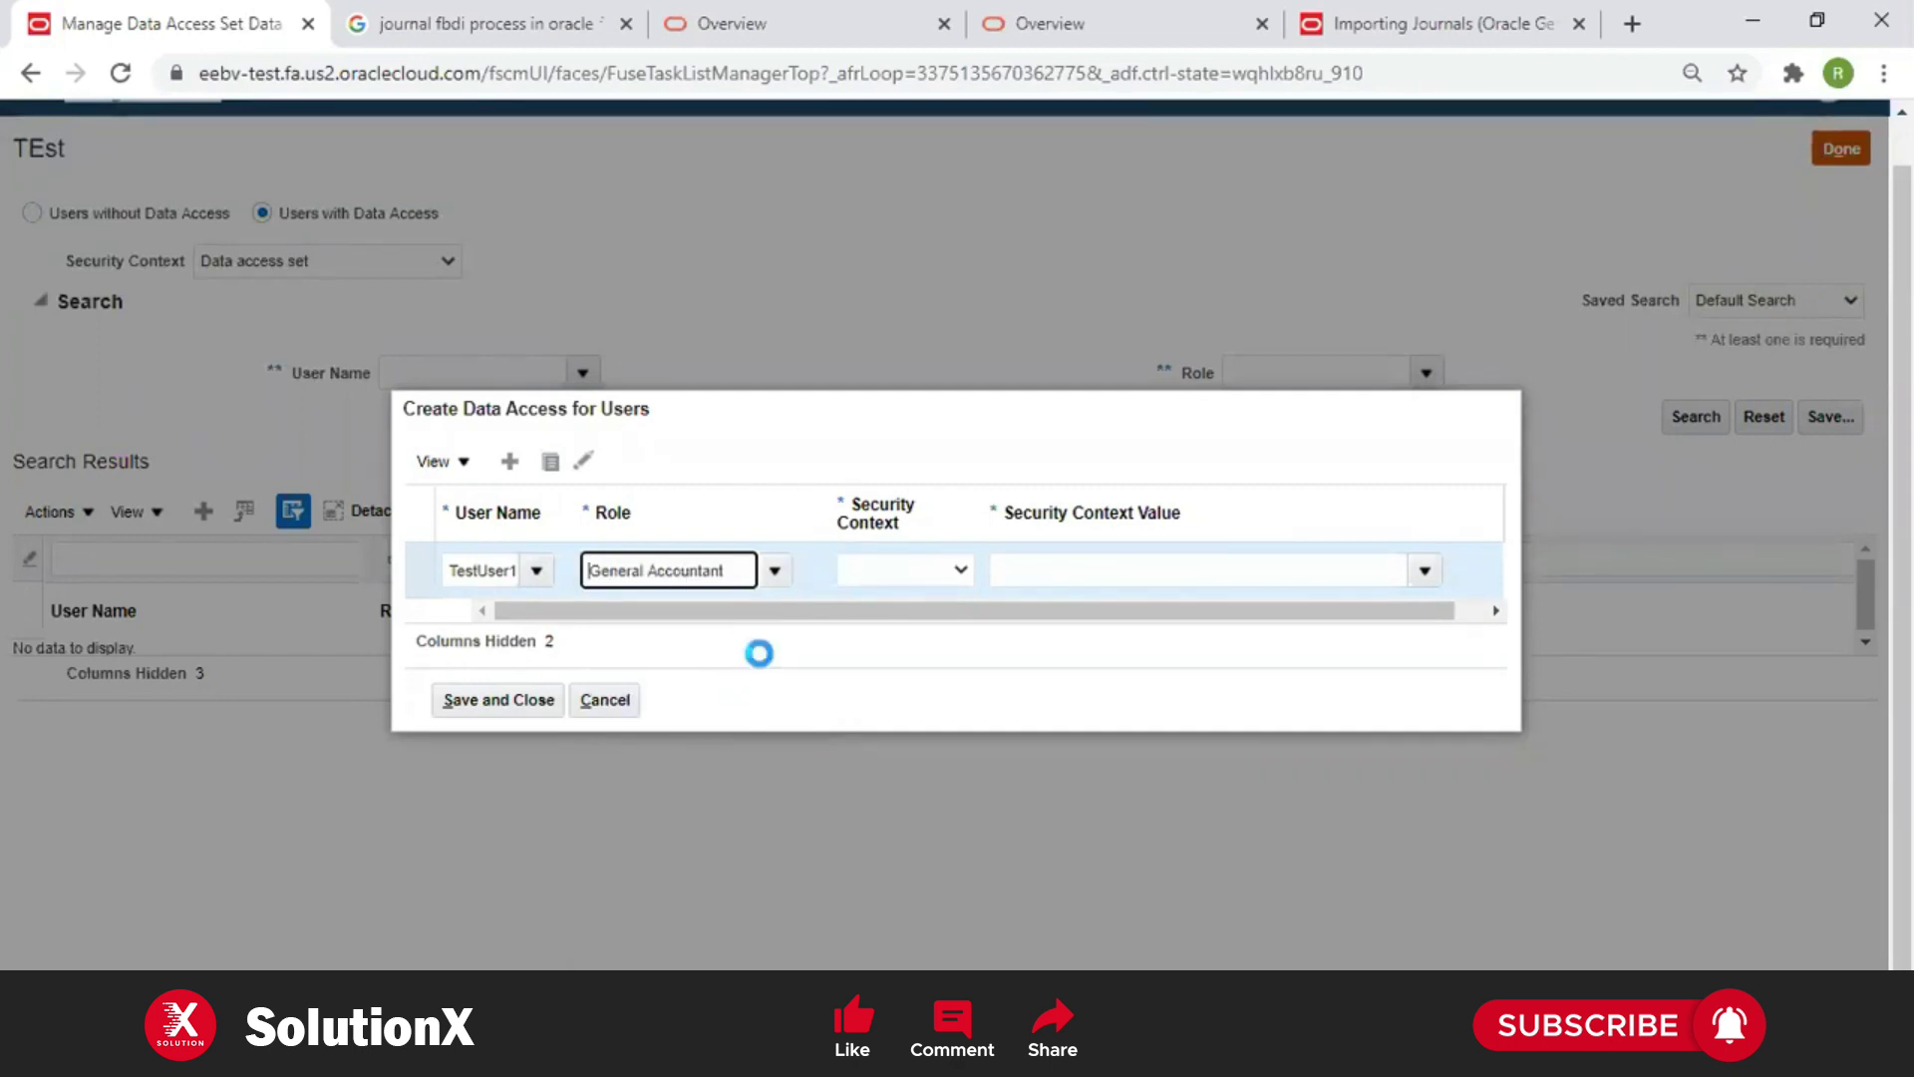
Set the General Accountant entry's security context to Data access set and its value to Fusion9 Ledger Set
{"action": "left_click", "coordinate": [962, 570]}
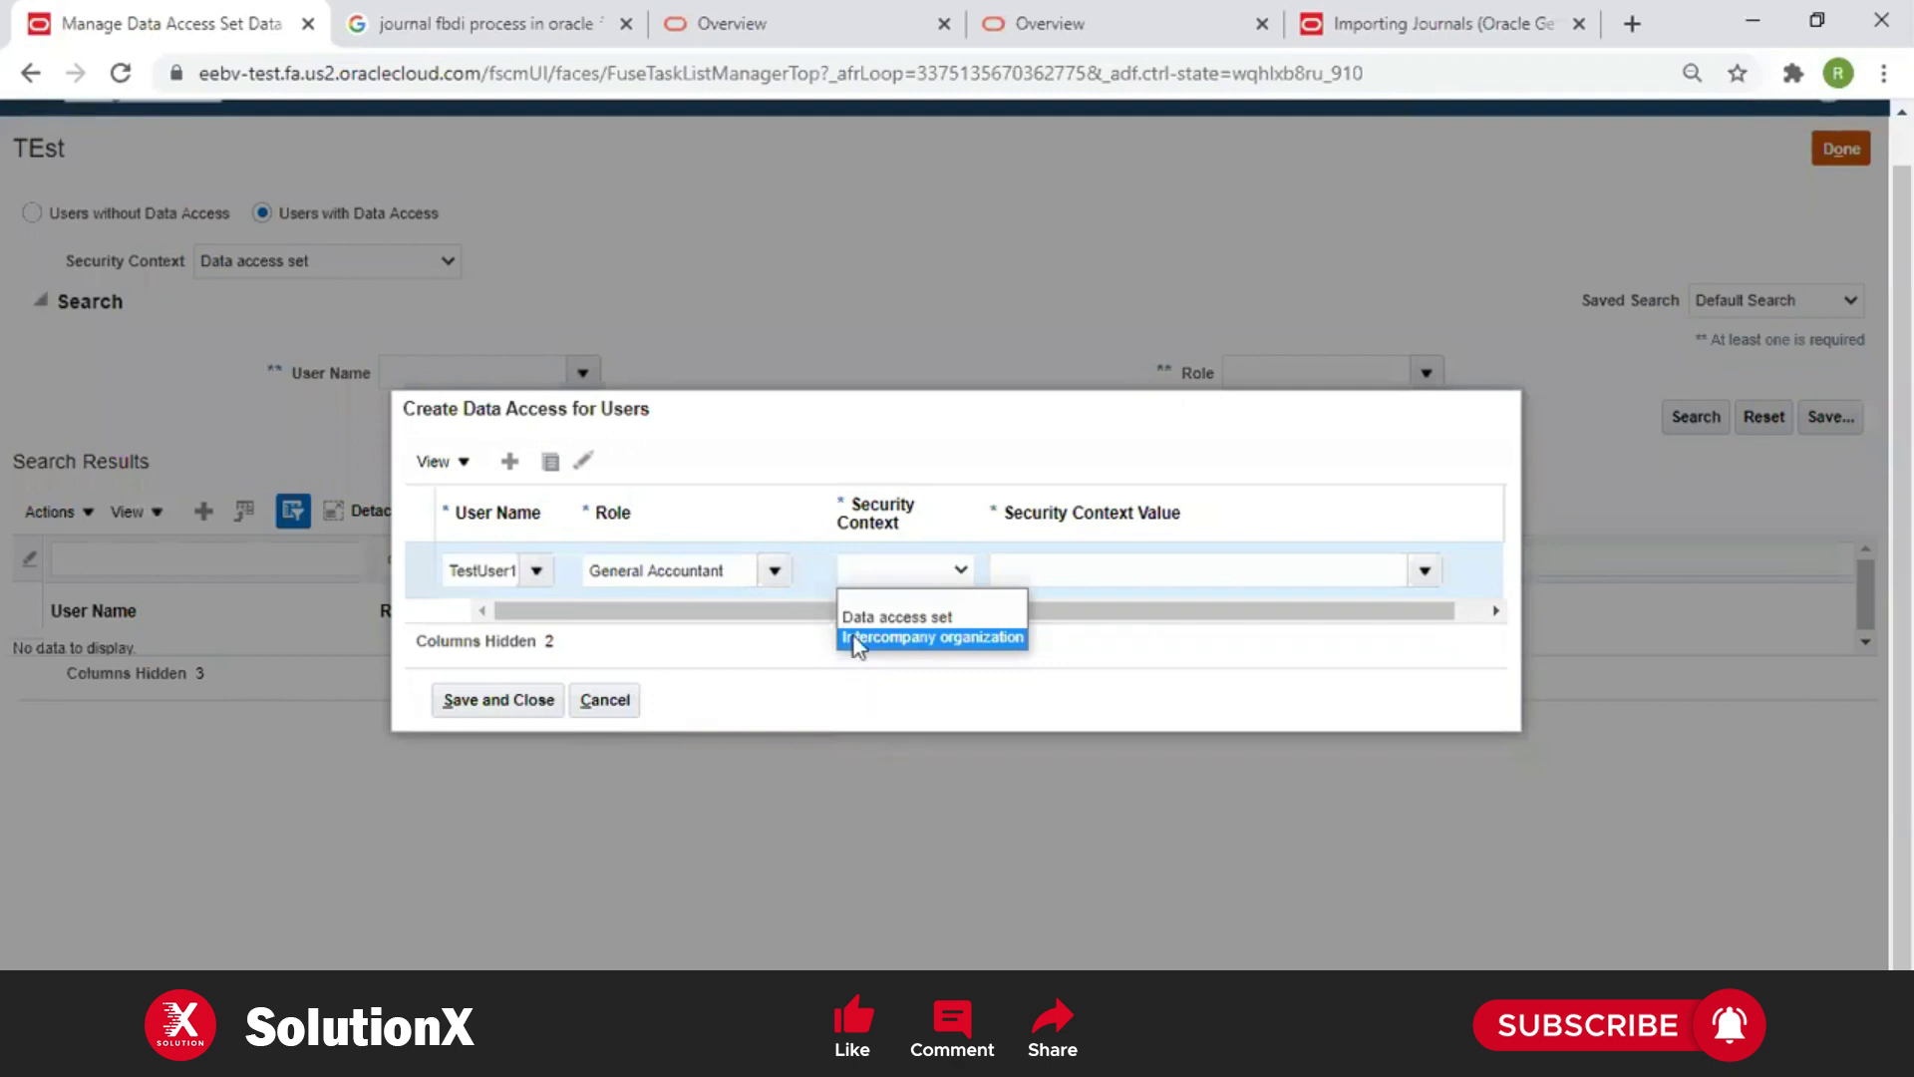
{"action": "left_click", "coordinate": [877, 620]}
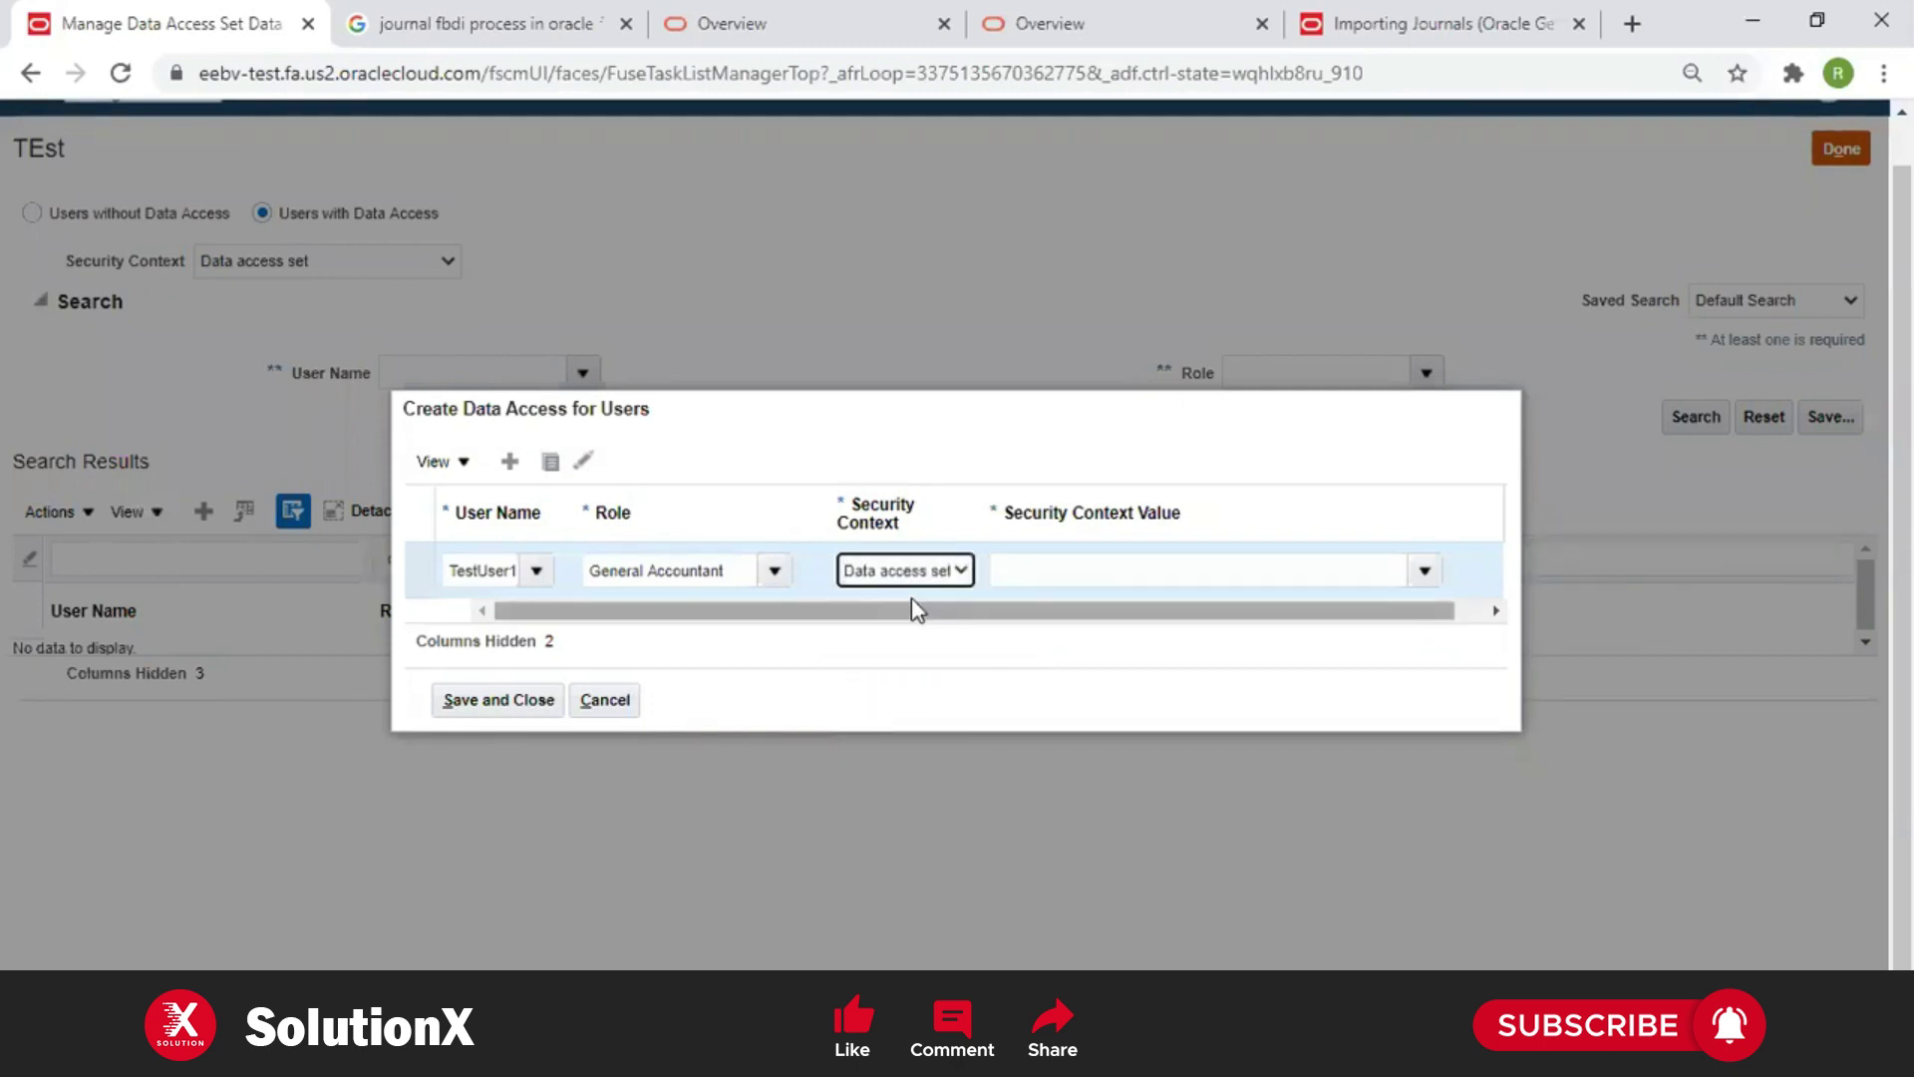
{"action": "left_click", "coordinate": [1097, 558]}
{"action": "left_click", "coordinate": [1425, 570]}
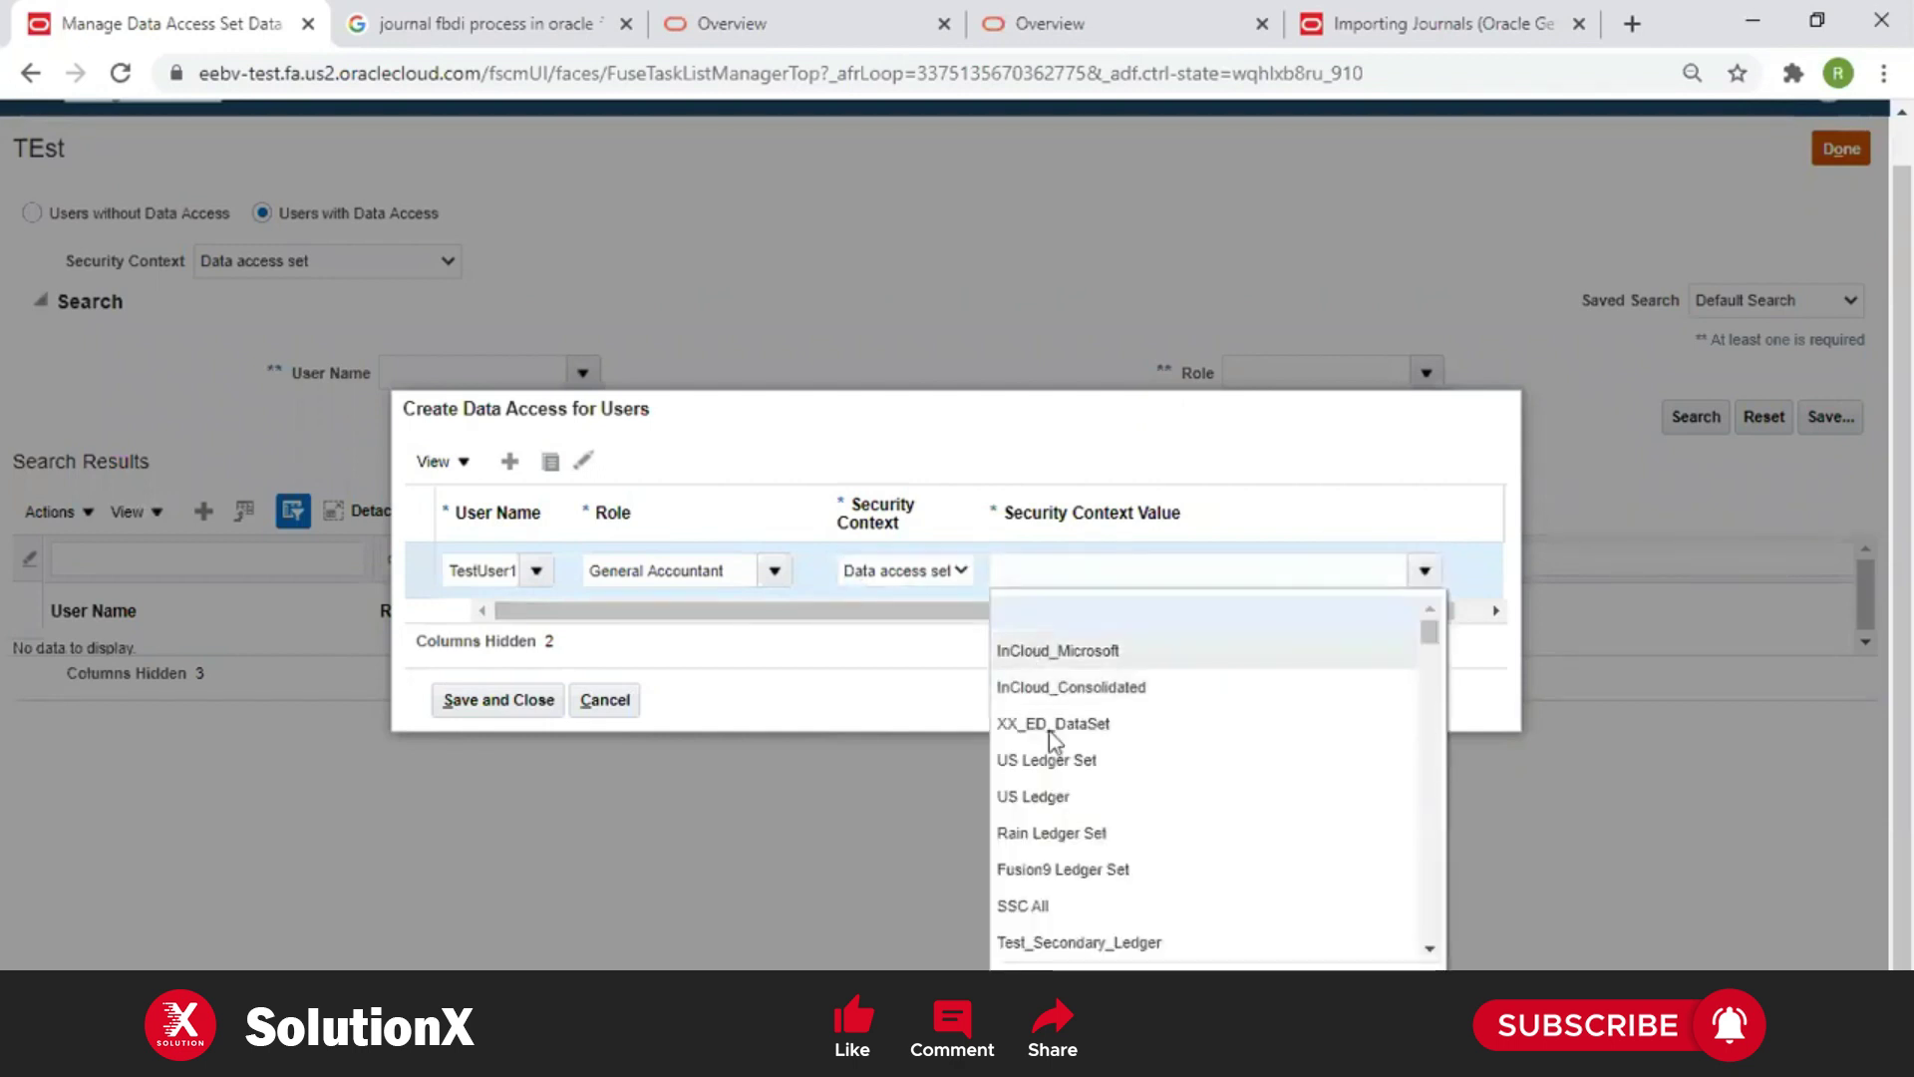
{"action": "left_click", "coordinate": [1082, 868]}
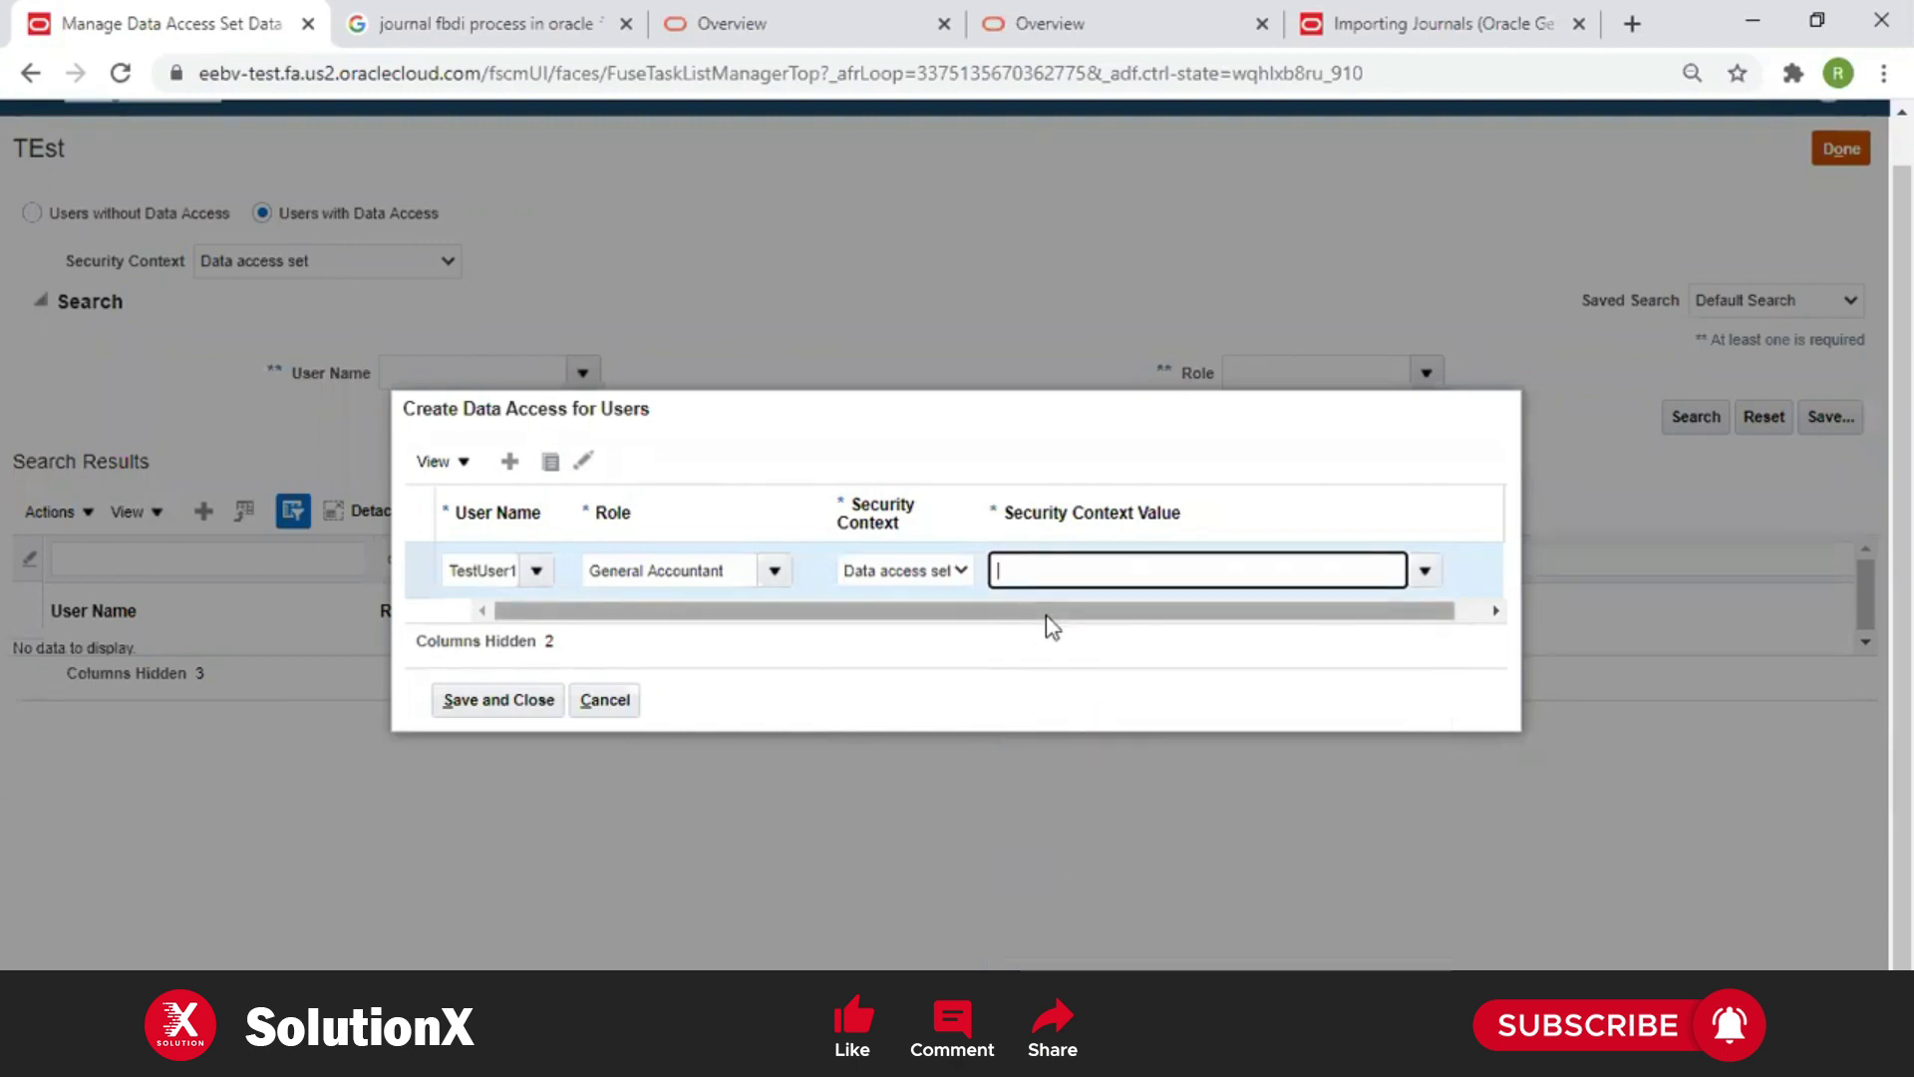
Add a second TestUser1 entry with the General Accounting Manager role, Data access set context and Fusion9 Ledger Set value
{"action": "left_click", "coordinate": [514, 543]}
{"action": "left_click", "coordinate": [787, 542]}
{"action": "left_click", "coordinate": [813, 542]}
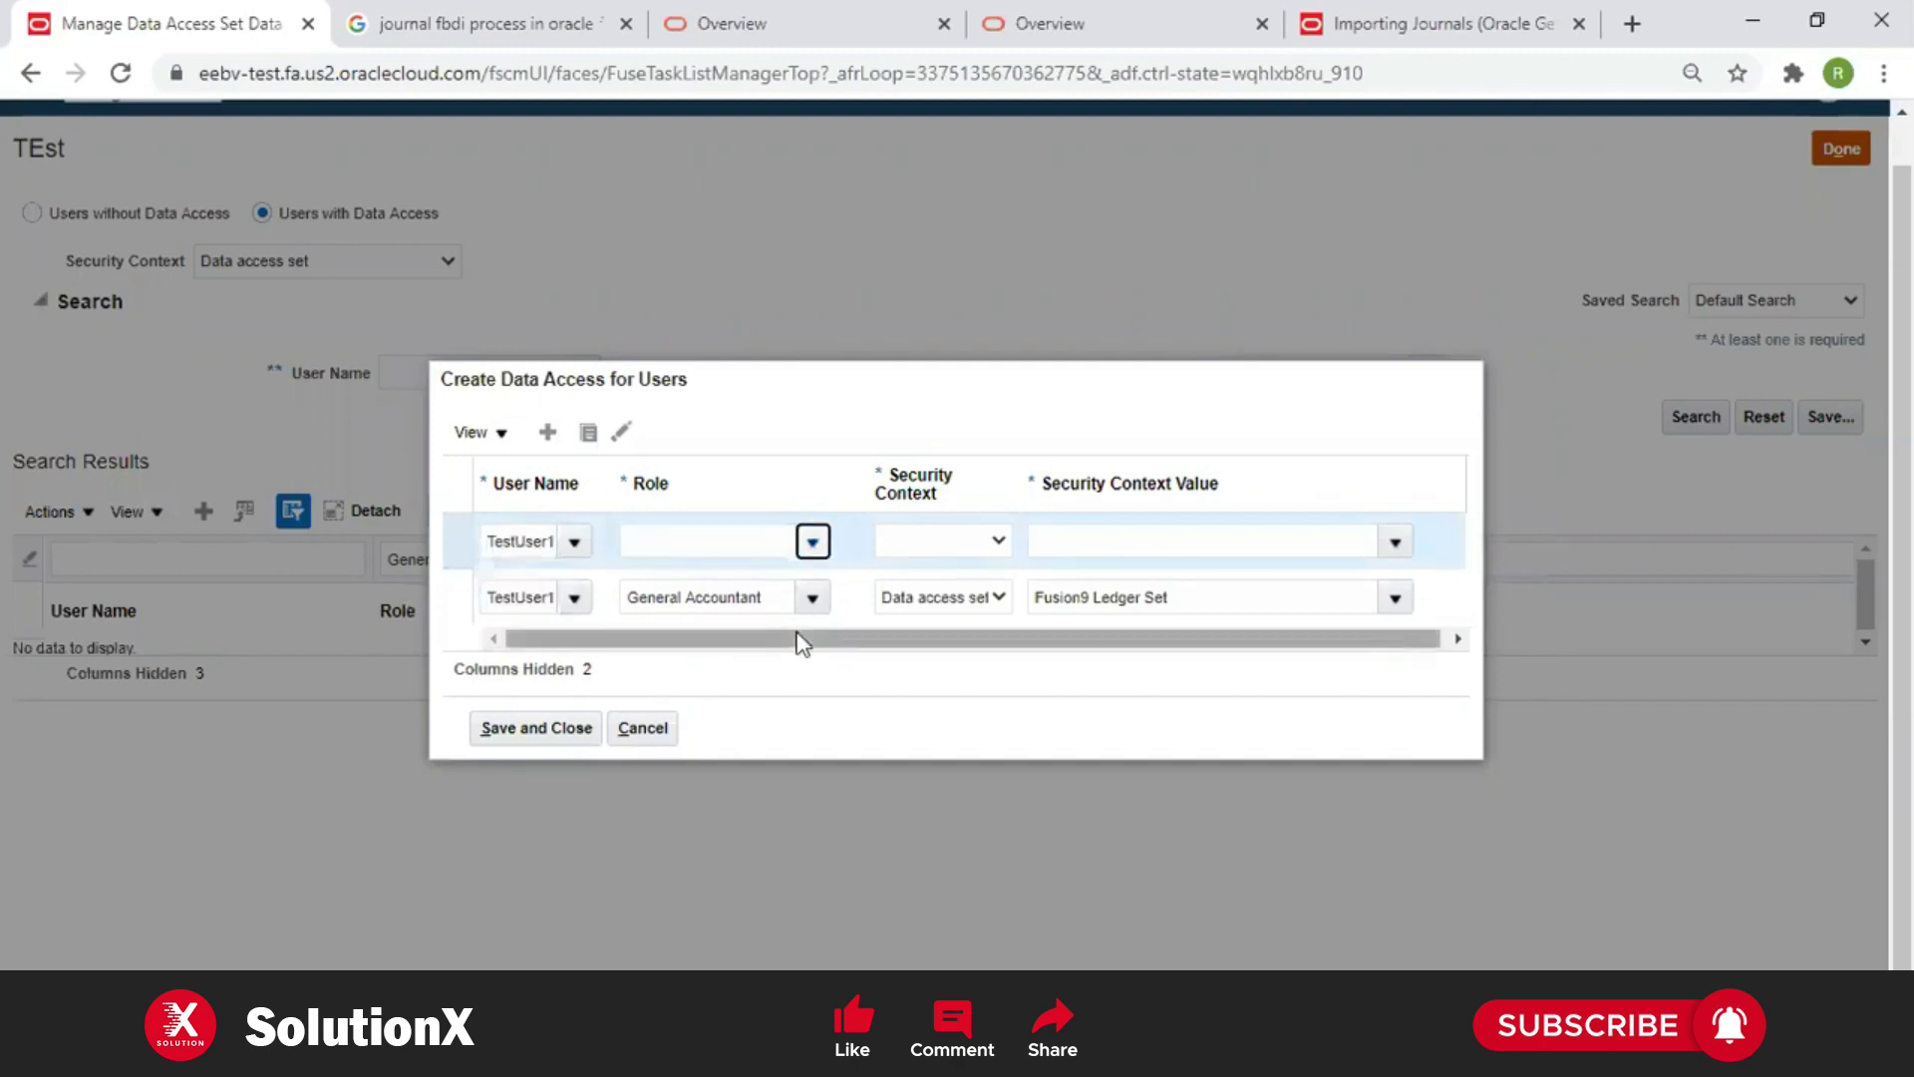
{"action": "left_click_drag", "start_coordinate": [833, 663], "coordinate": [839, 744]}
{"action": "left_click", "coordinate": [779, 804]}
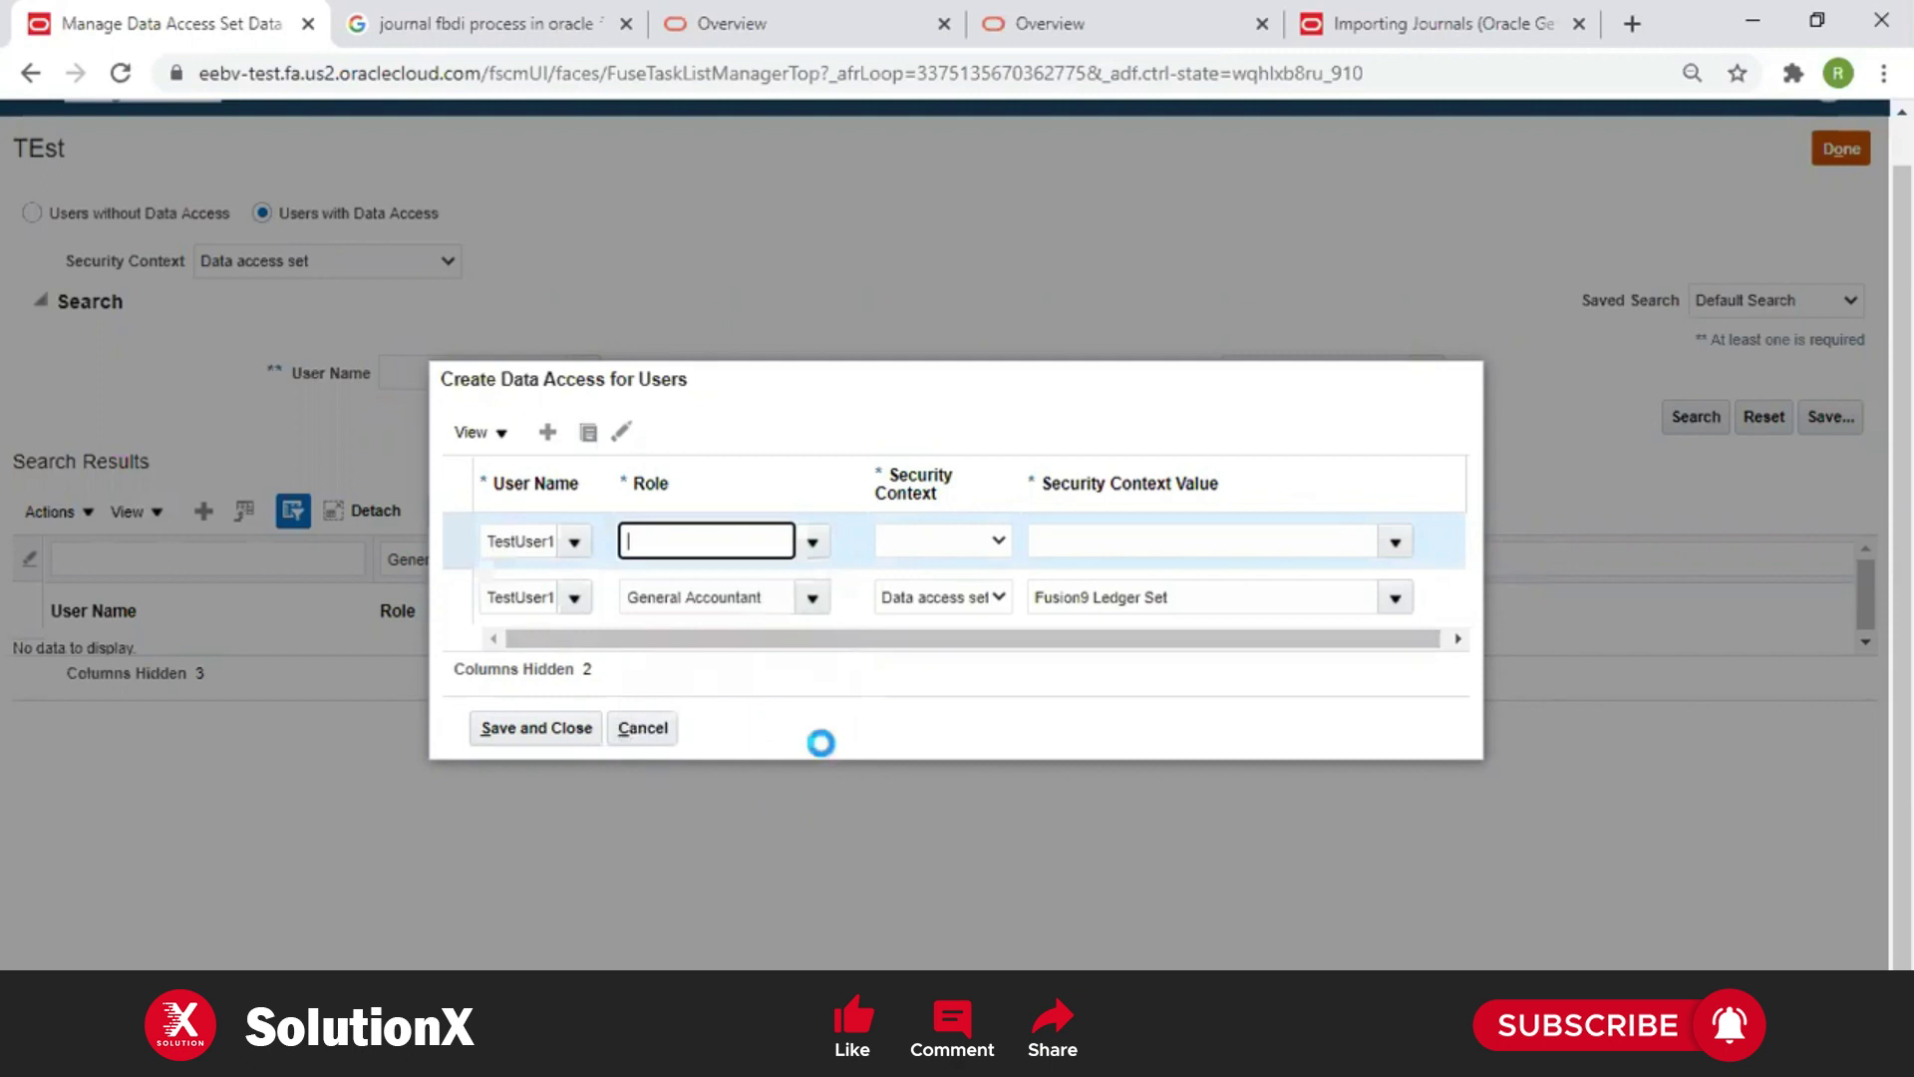
{"action": "left_click", "coordinate": [997, 539]}
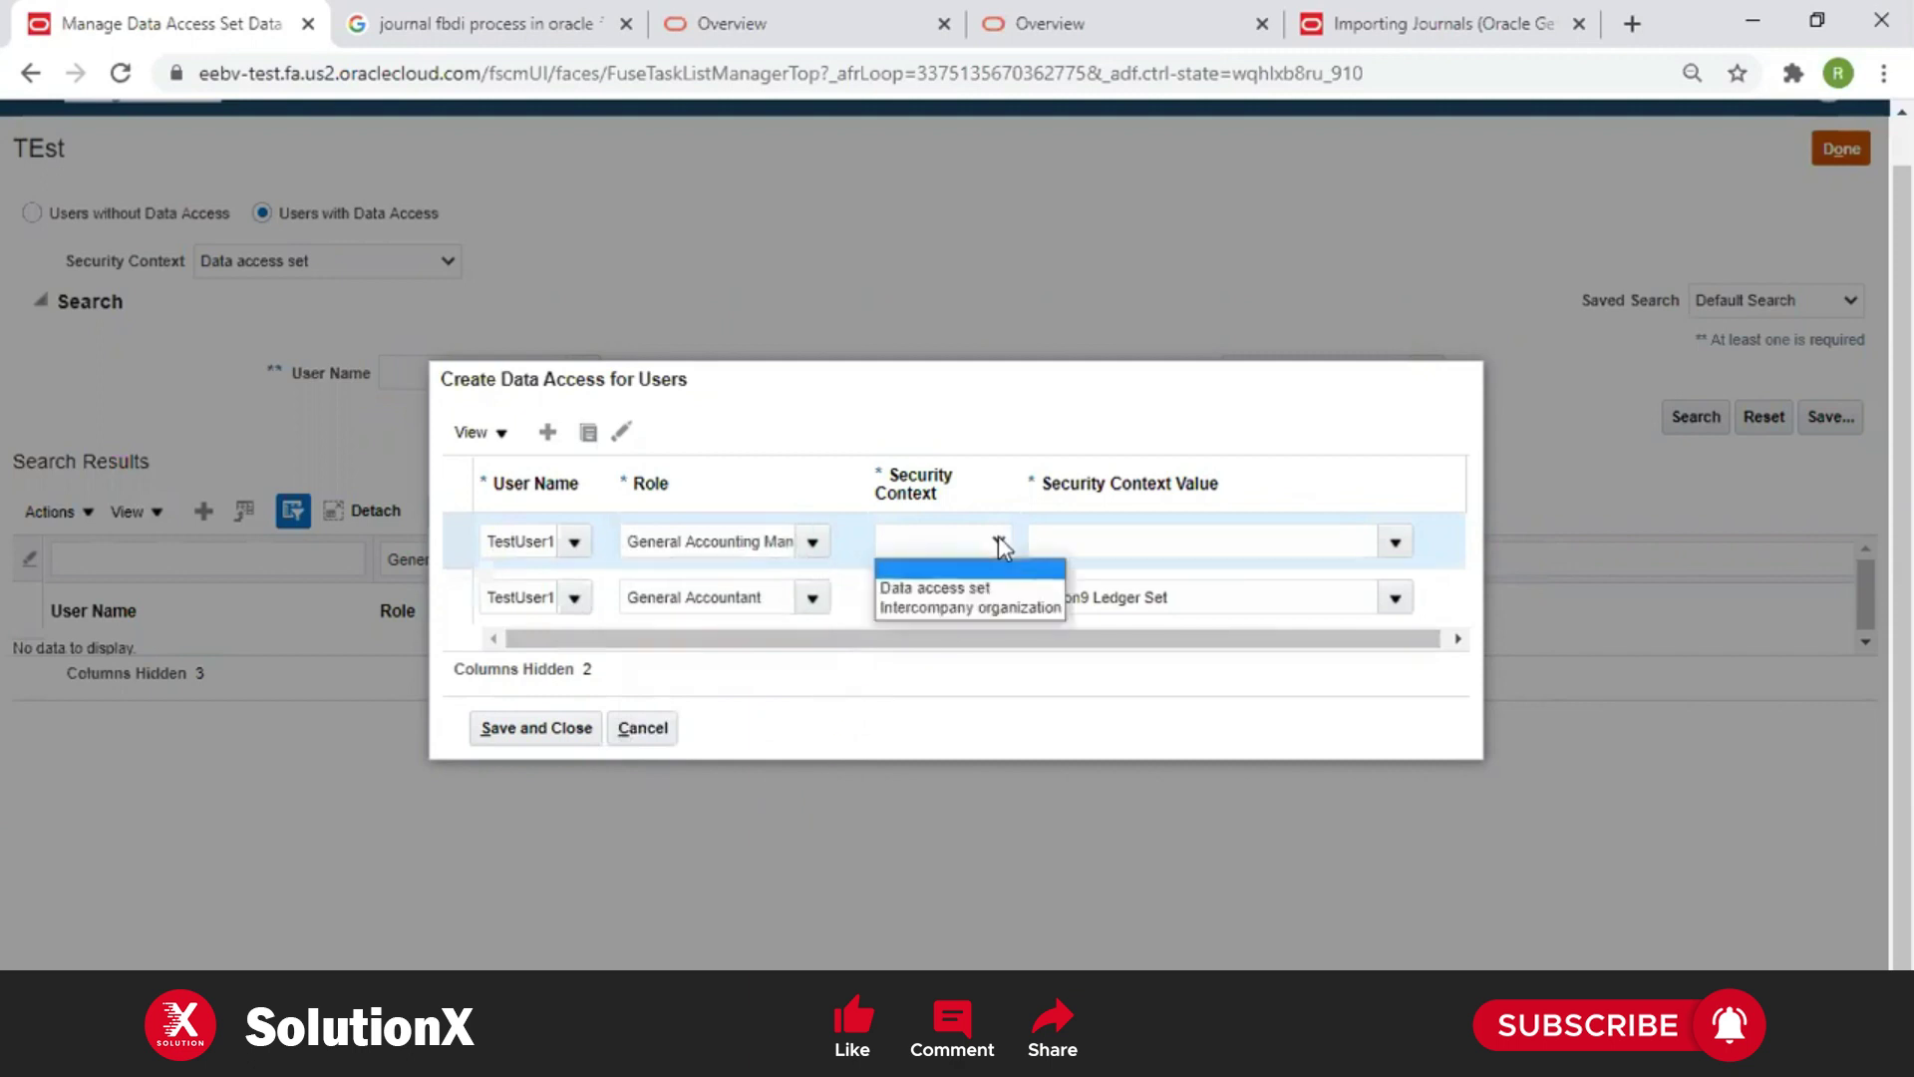
{"action": "left_click", "coordinate": [980, 592]}
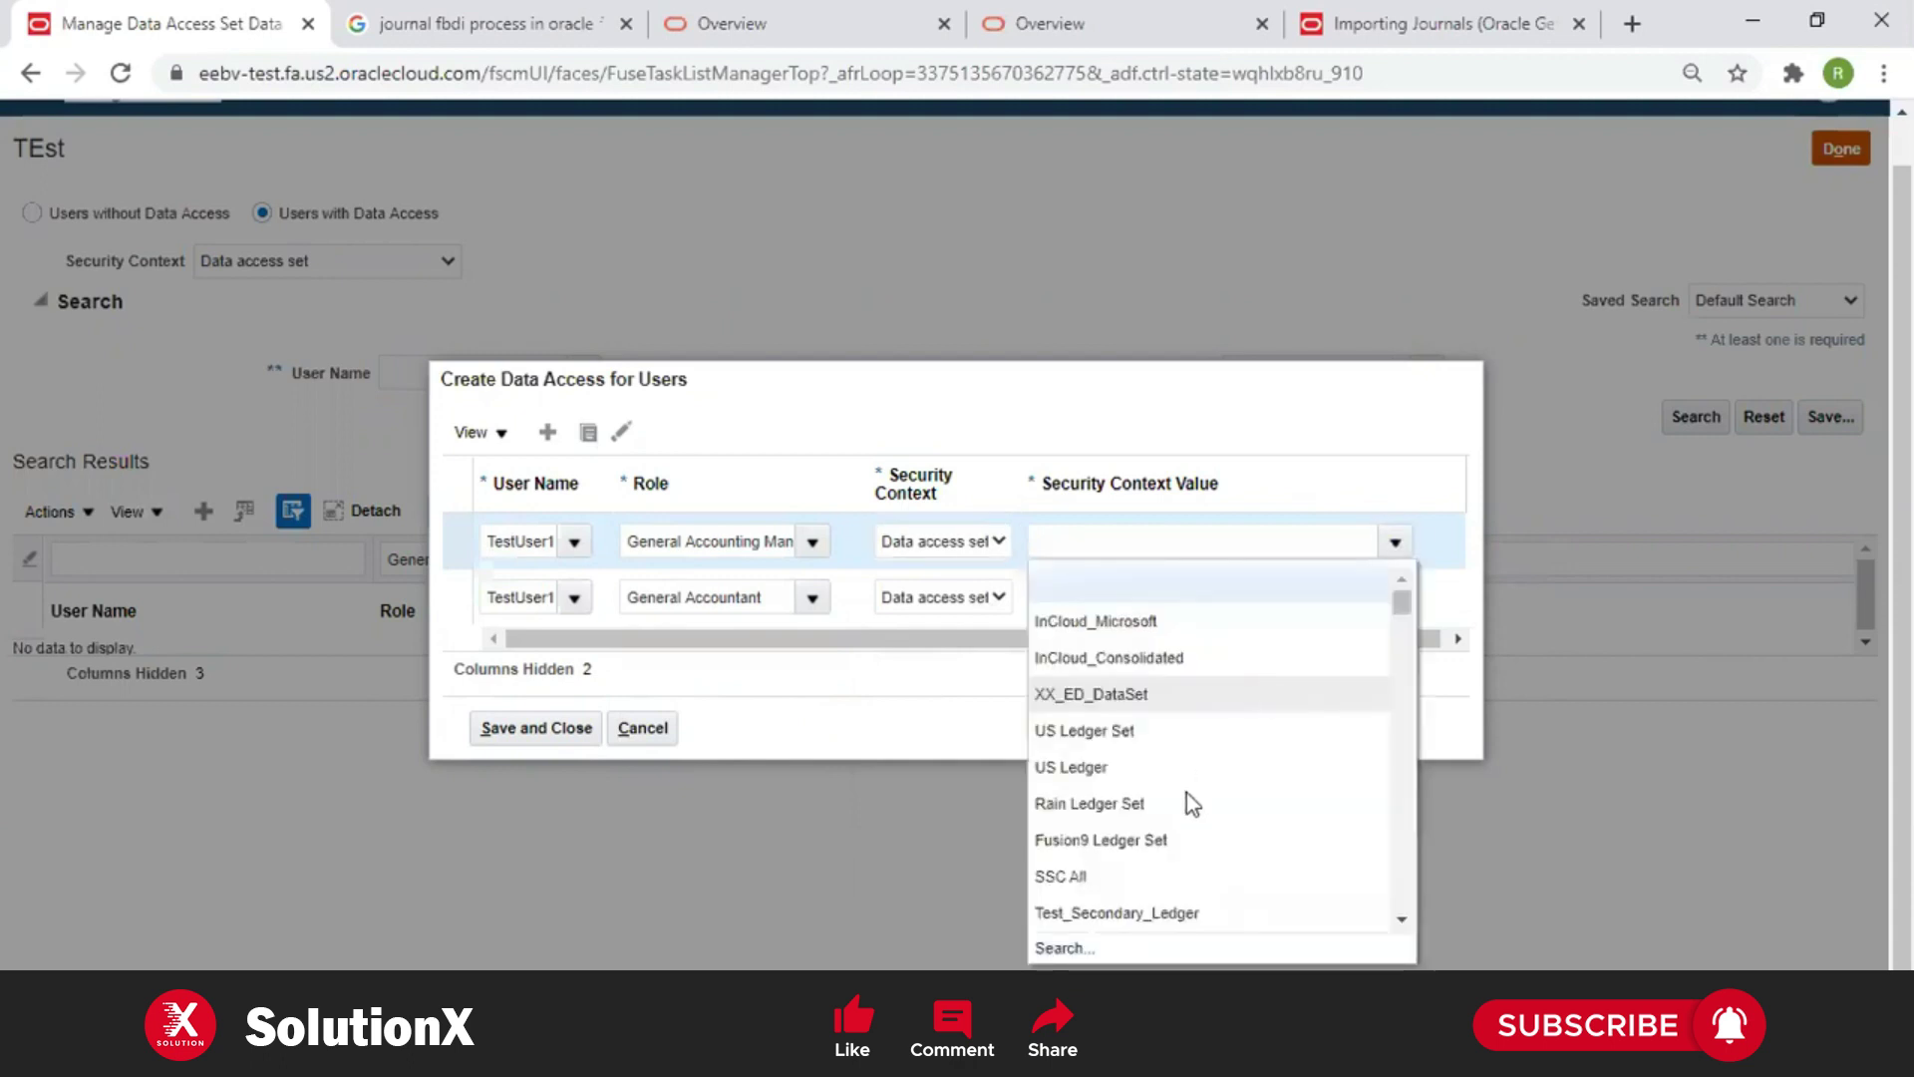
Add a third data access entry for TestUser1 with an Accounts Receivable Manager role
{"action": "left_click", "coordinate": [546, 443]}
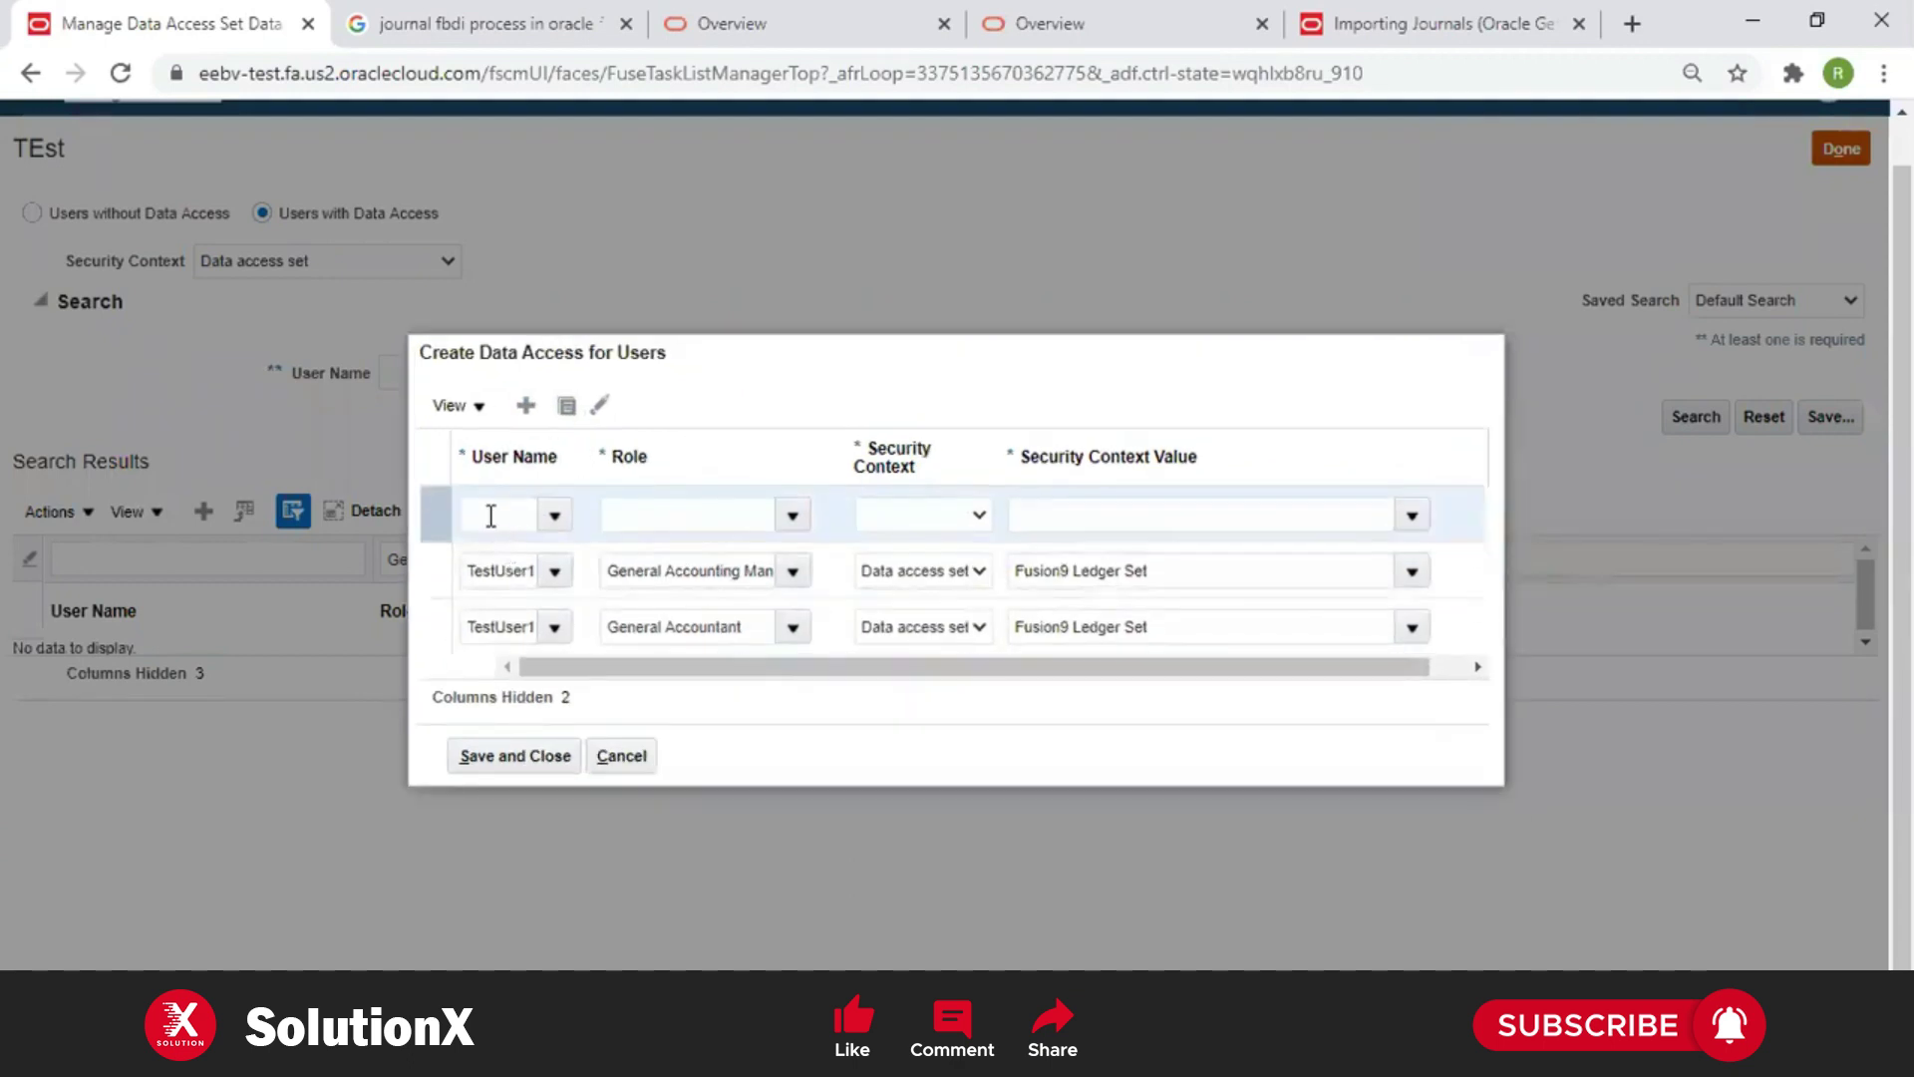
{"action": "left_click", "coordinate": [491, 515]}
{"action": "type", "text": "test"}
{"action": "key", "text": "Tab"}
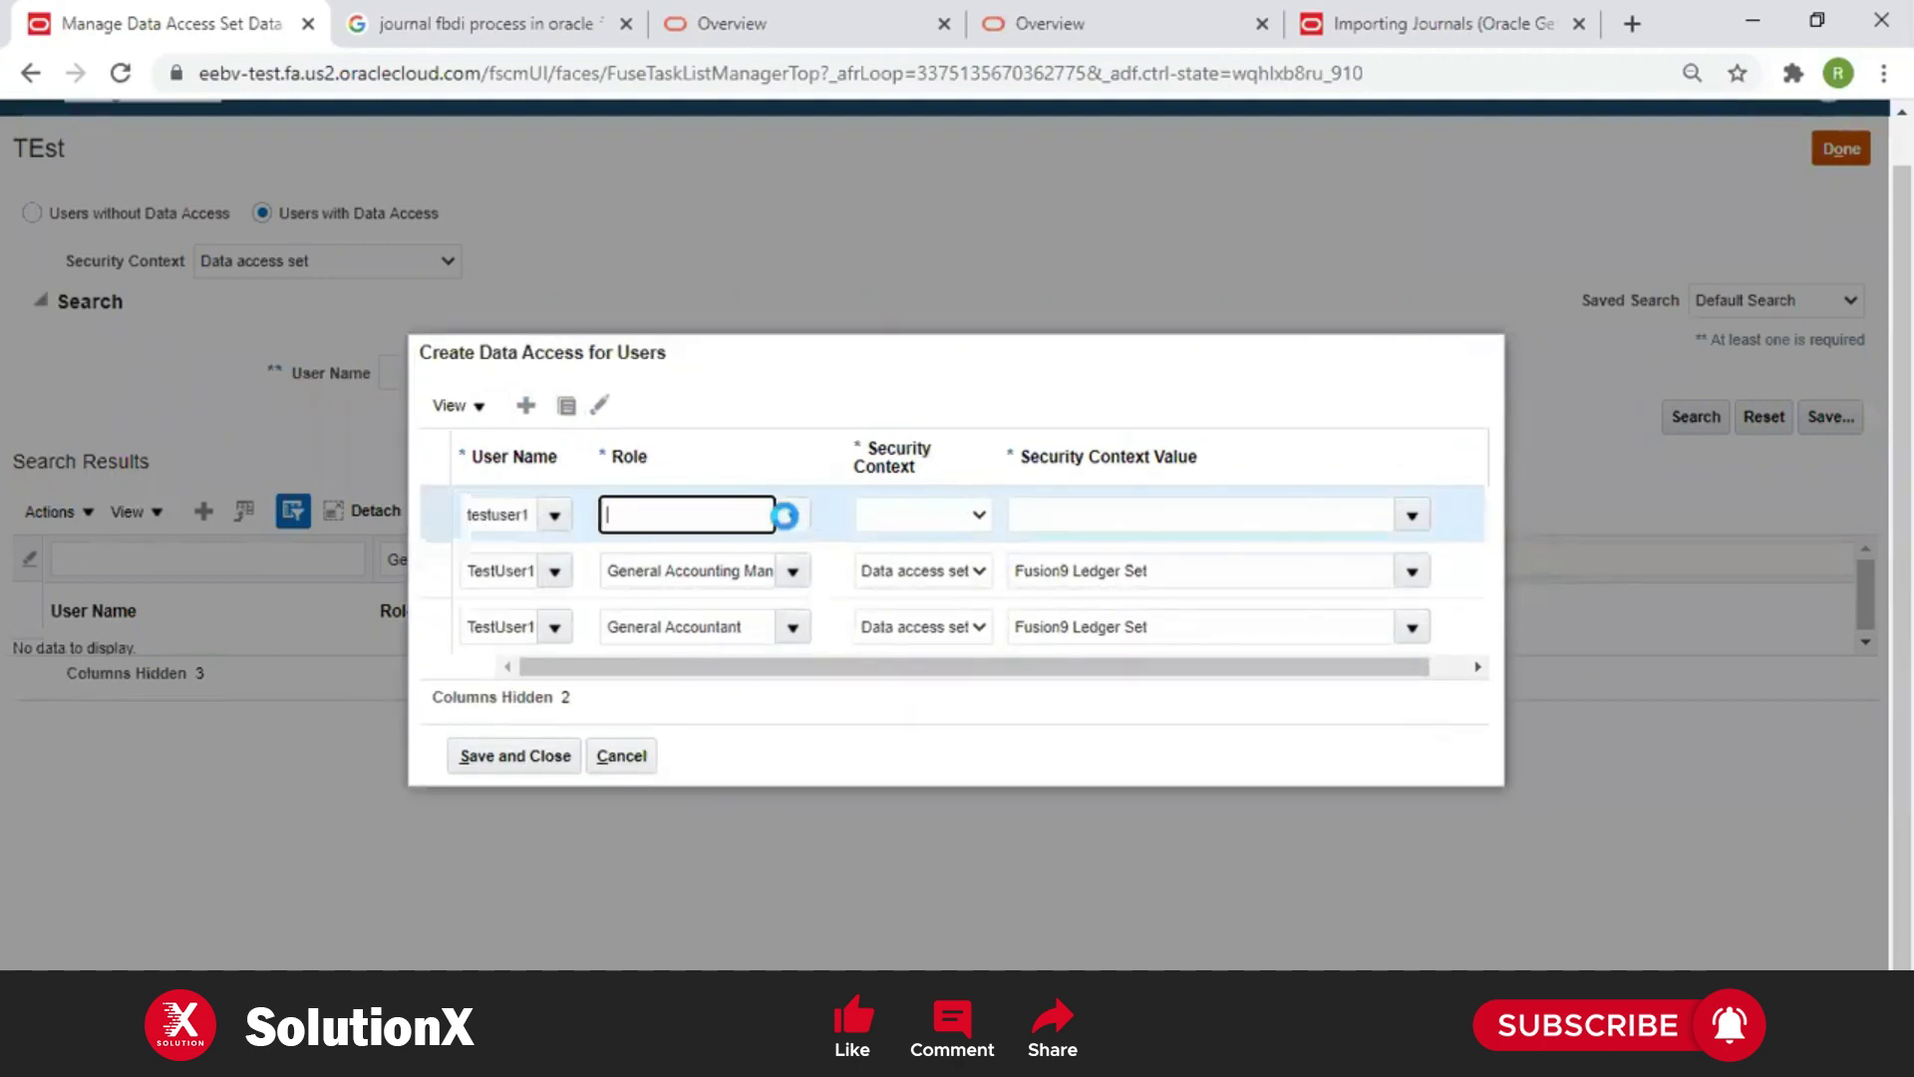
{"action": "left_click", "coordinate": [790, 515]}
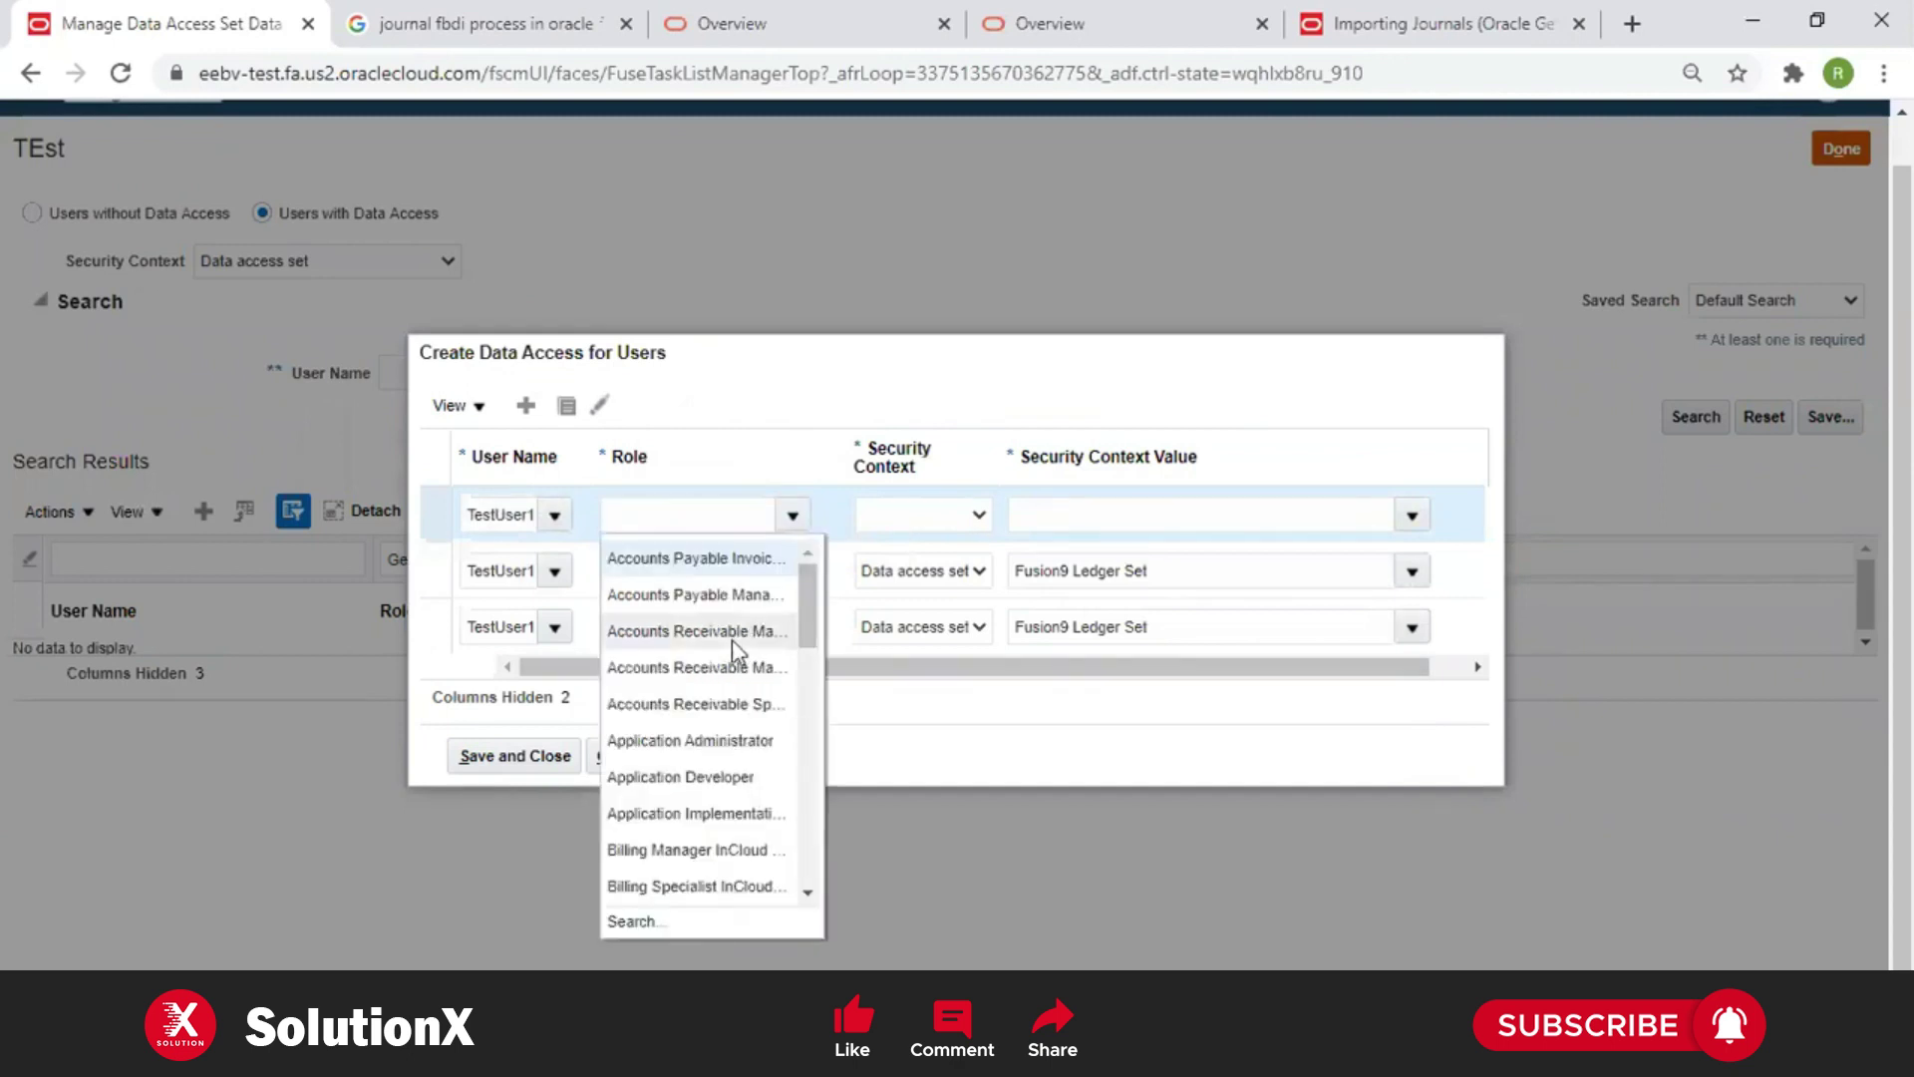
{"action": "left_click", "coordinate": [821, 717]}
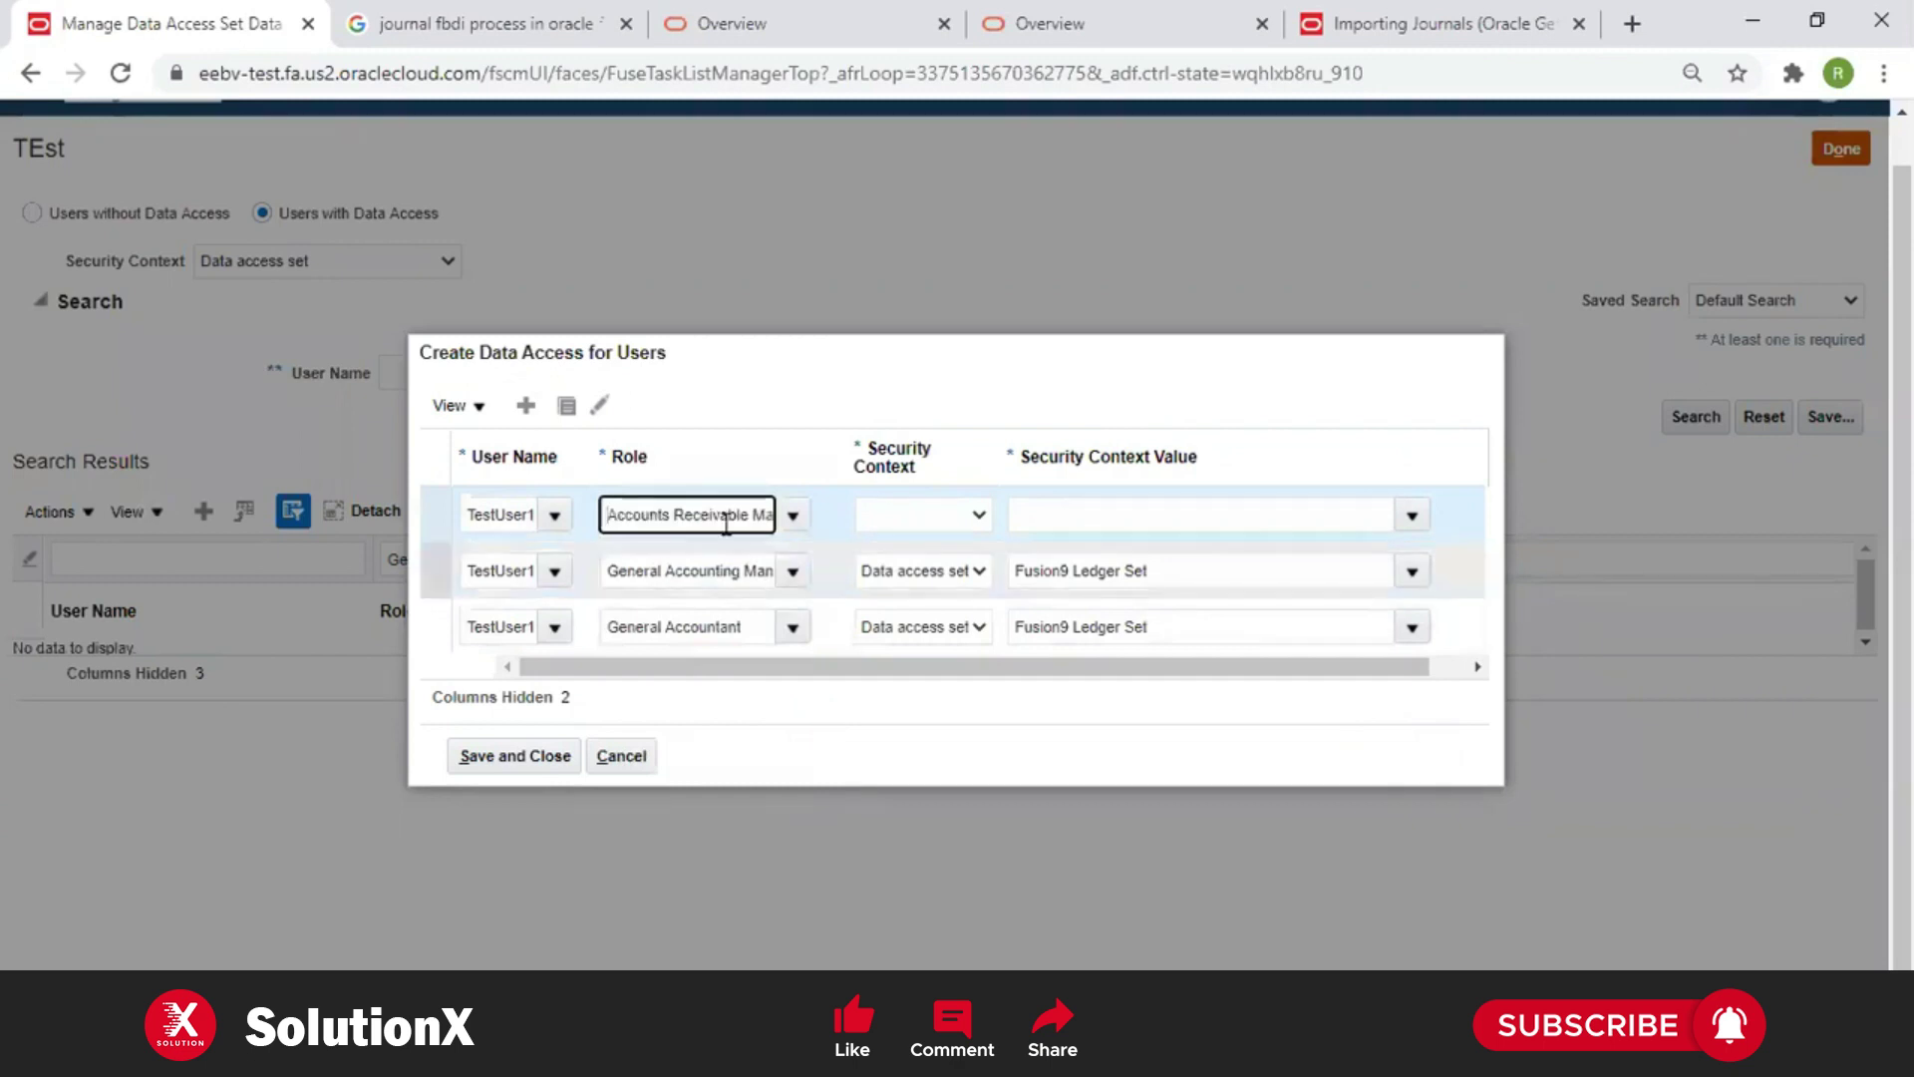
Set the Accounts Receivable entry's security context to Business unit and list the available business units
{"action": "left_click", "coordinate": [980, 515]}
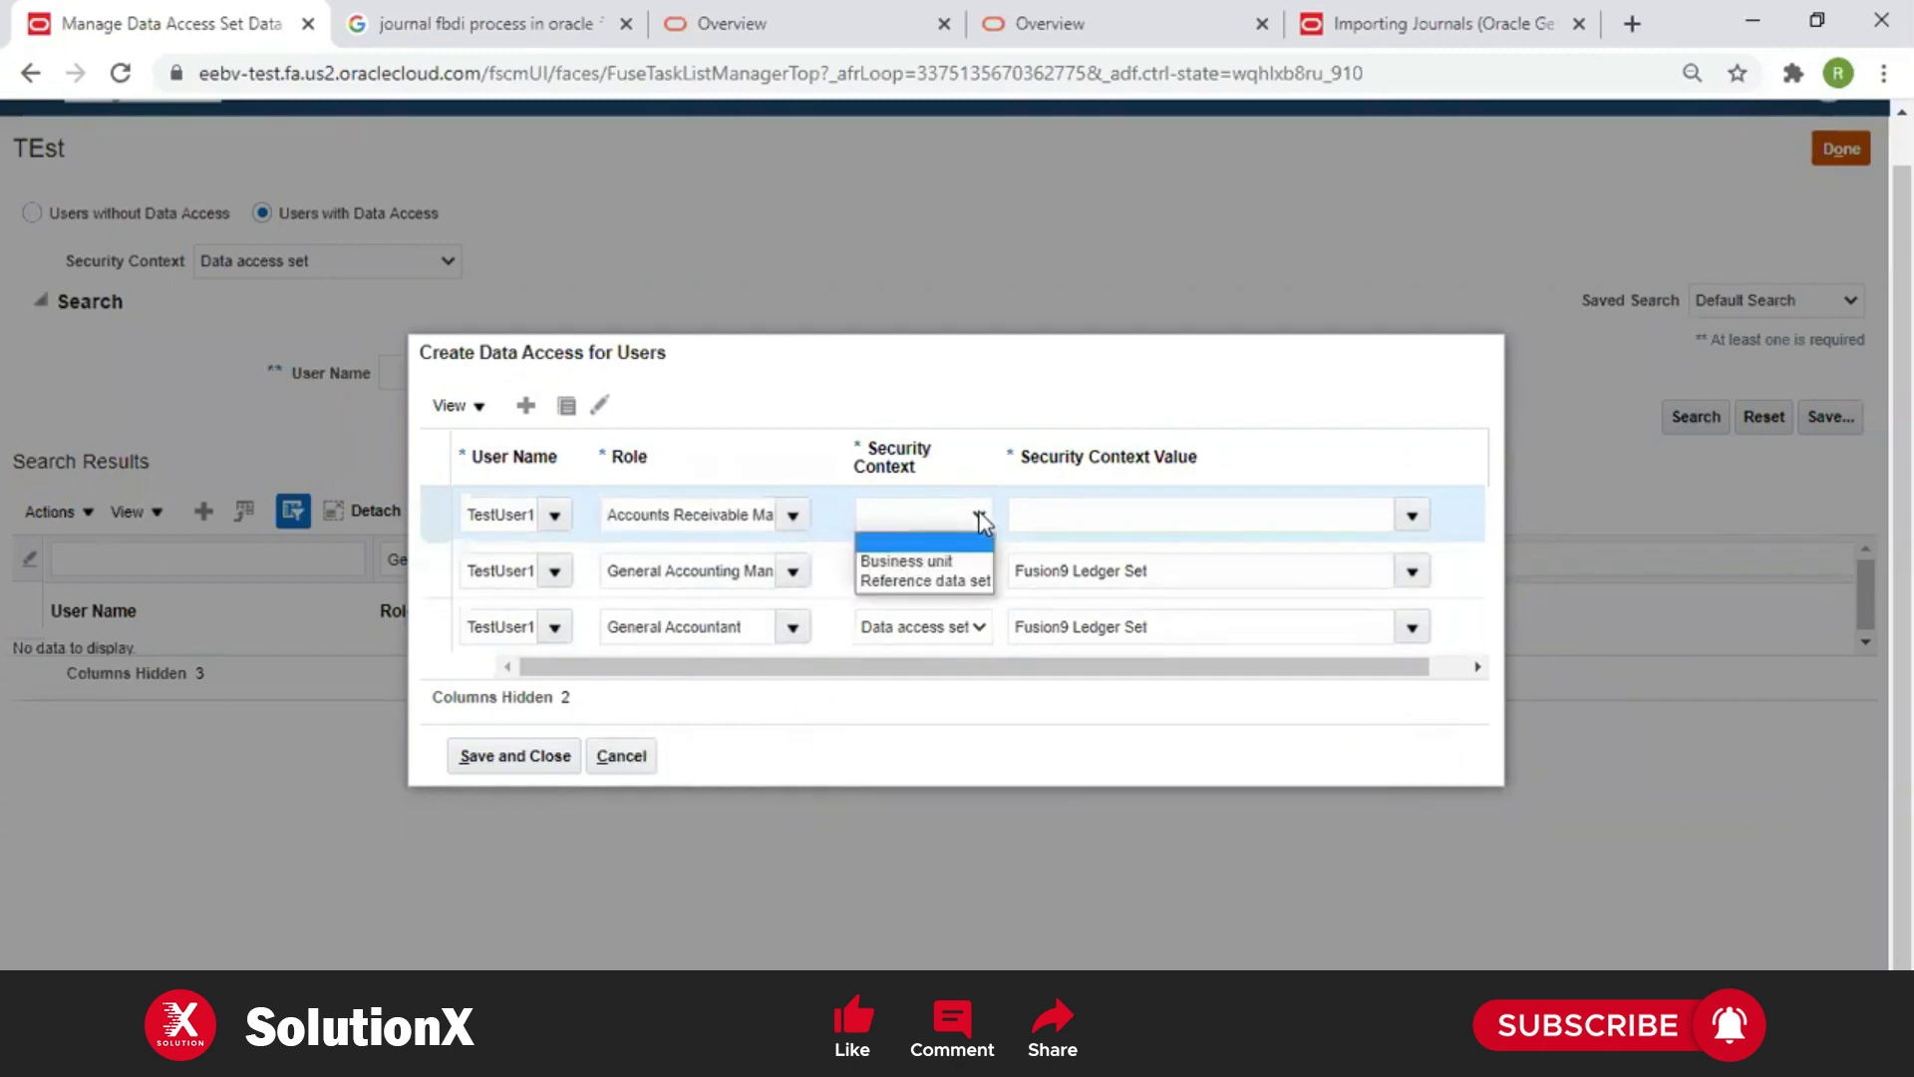
{"action": "left_click", "coordinate": [962, 569]}
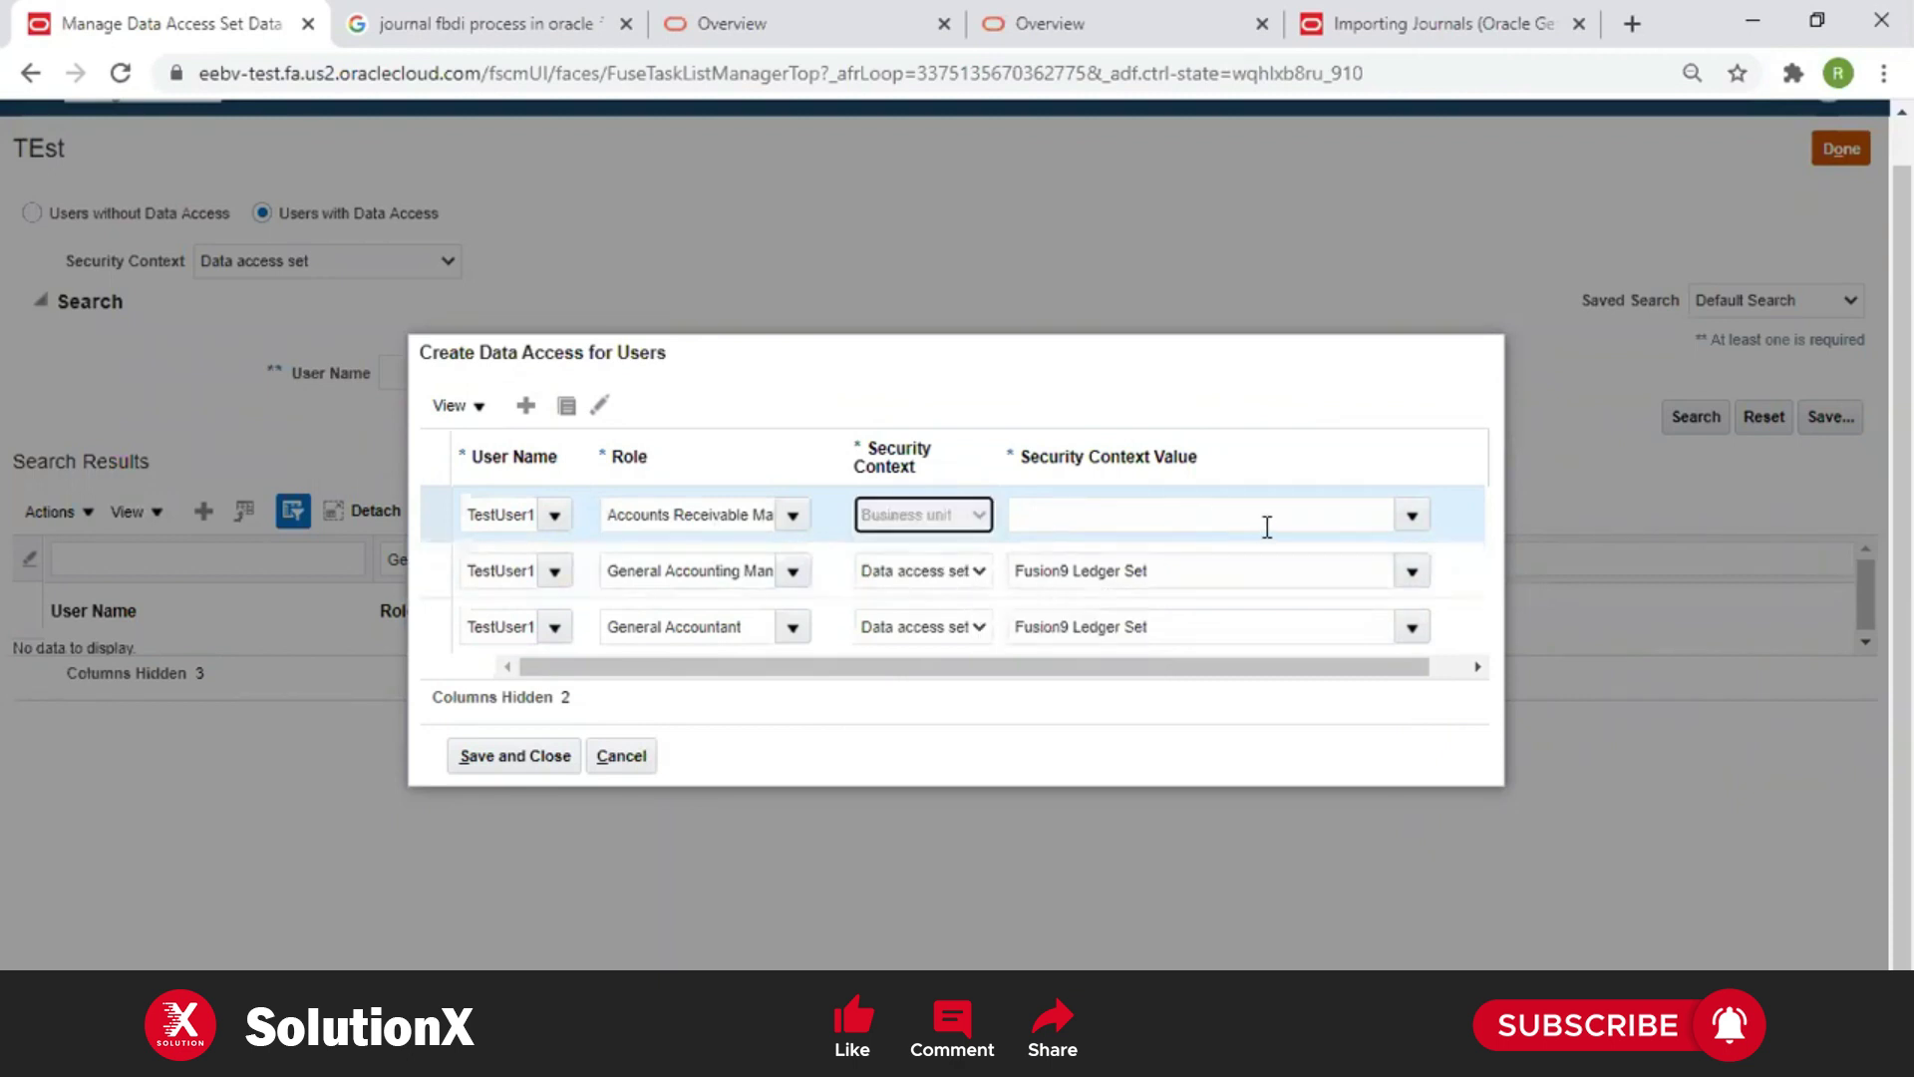
{"action": "left_click", "coordinate": [1412, 516]}
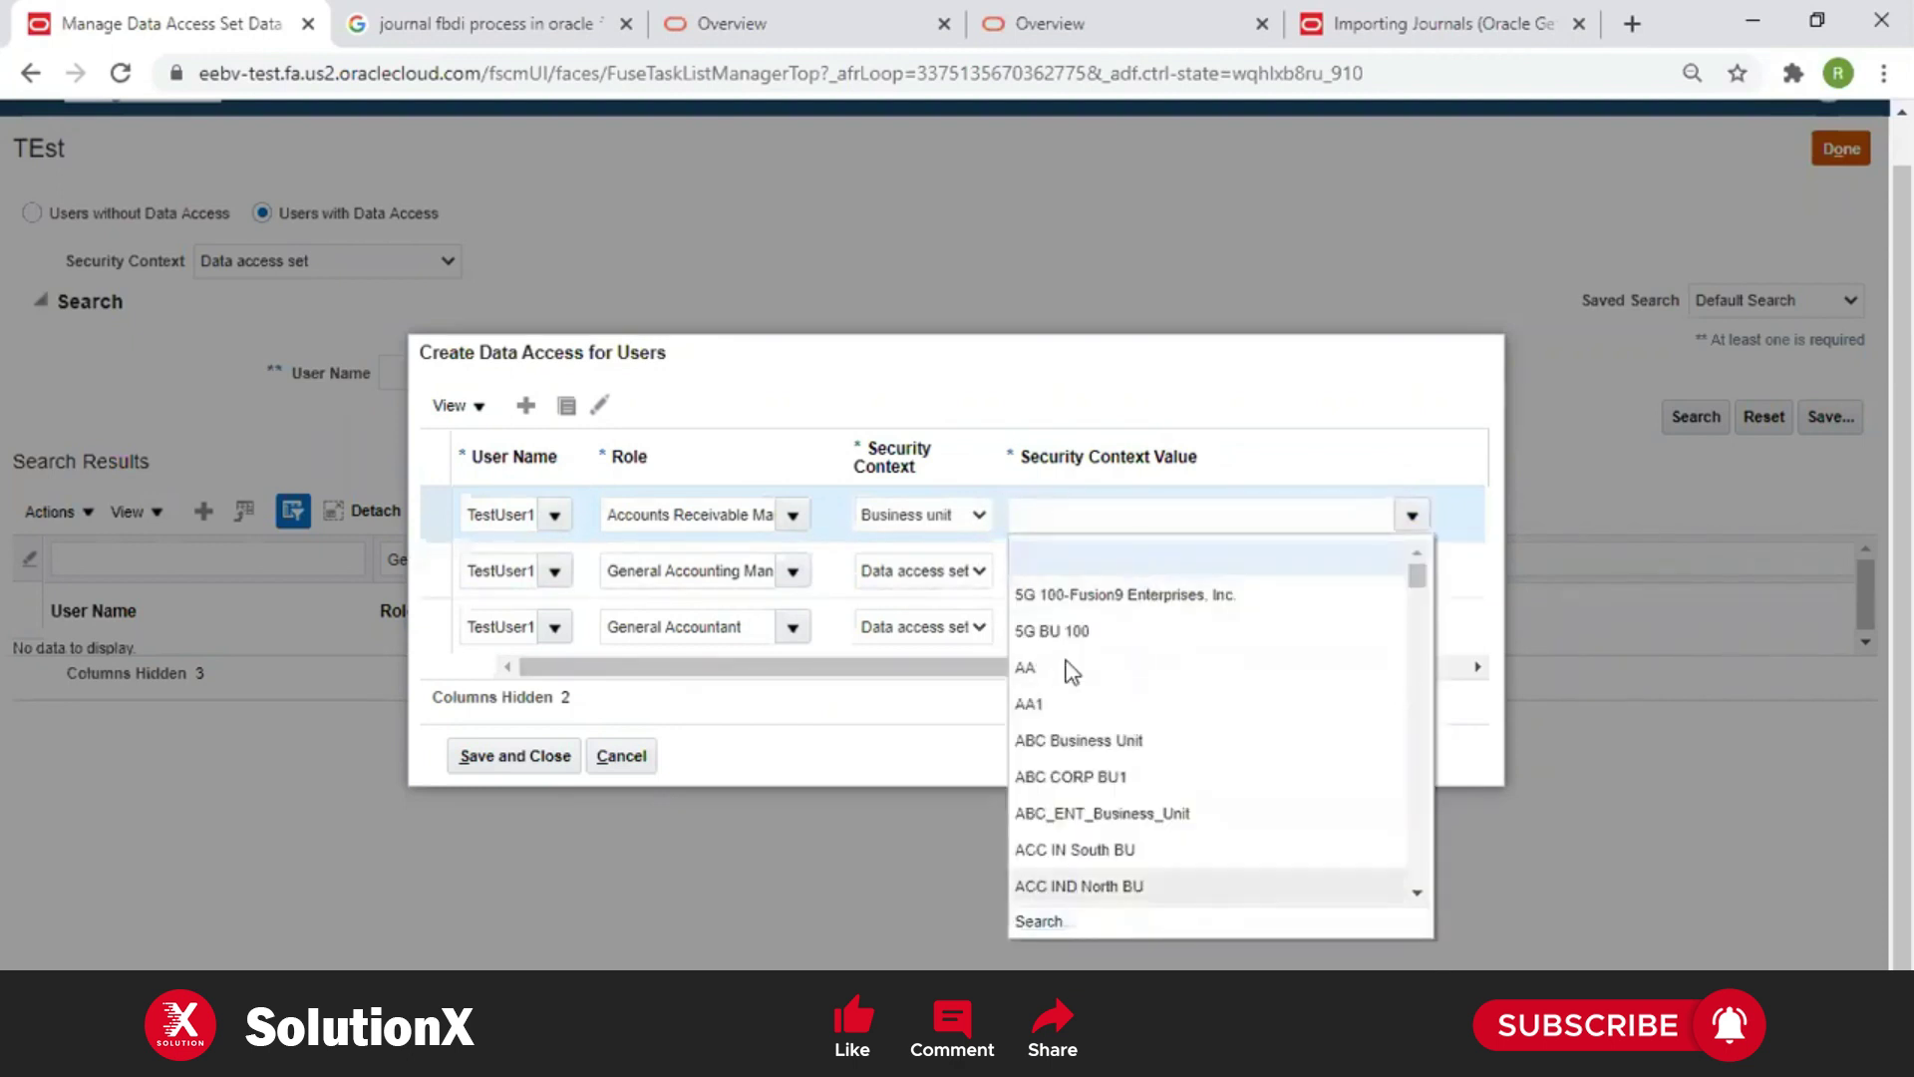
Change the Accounts Receivable entry's security context to Reference data set and open its list of values
{"action": "left_click", "coordinate": [937, 514]}
{"action": "left_click", "coordinate": [949, 578]}
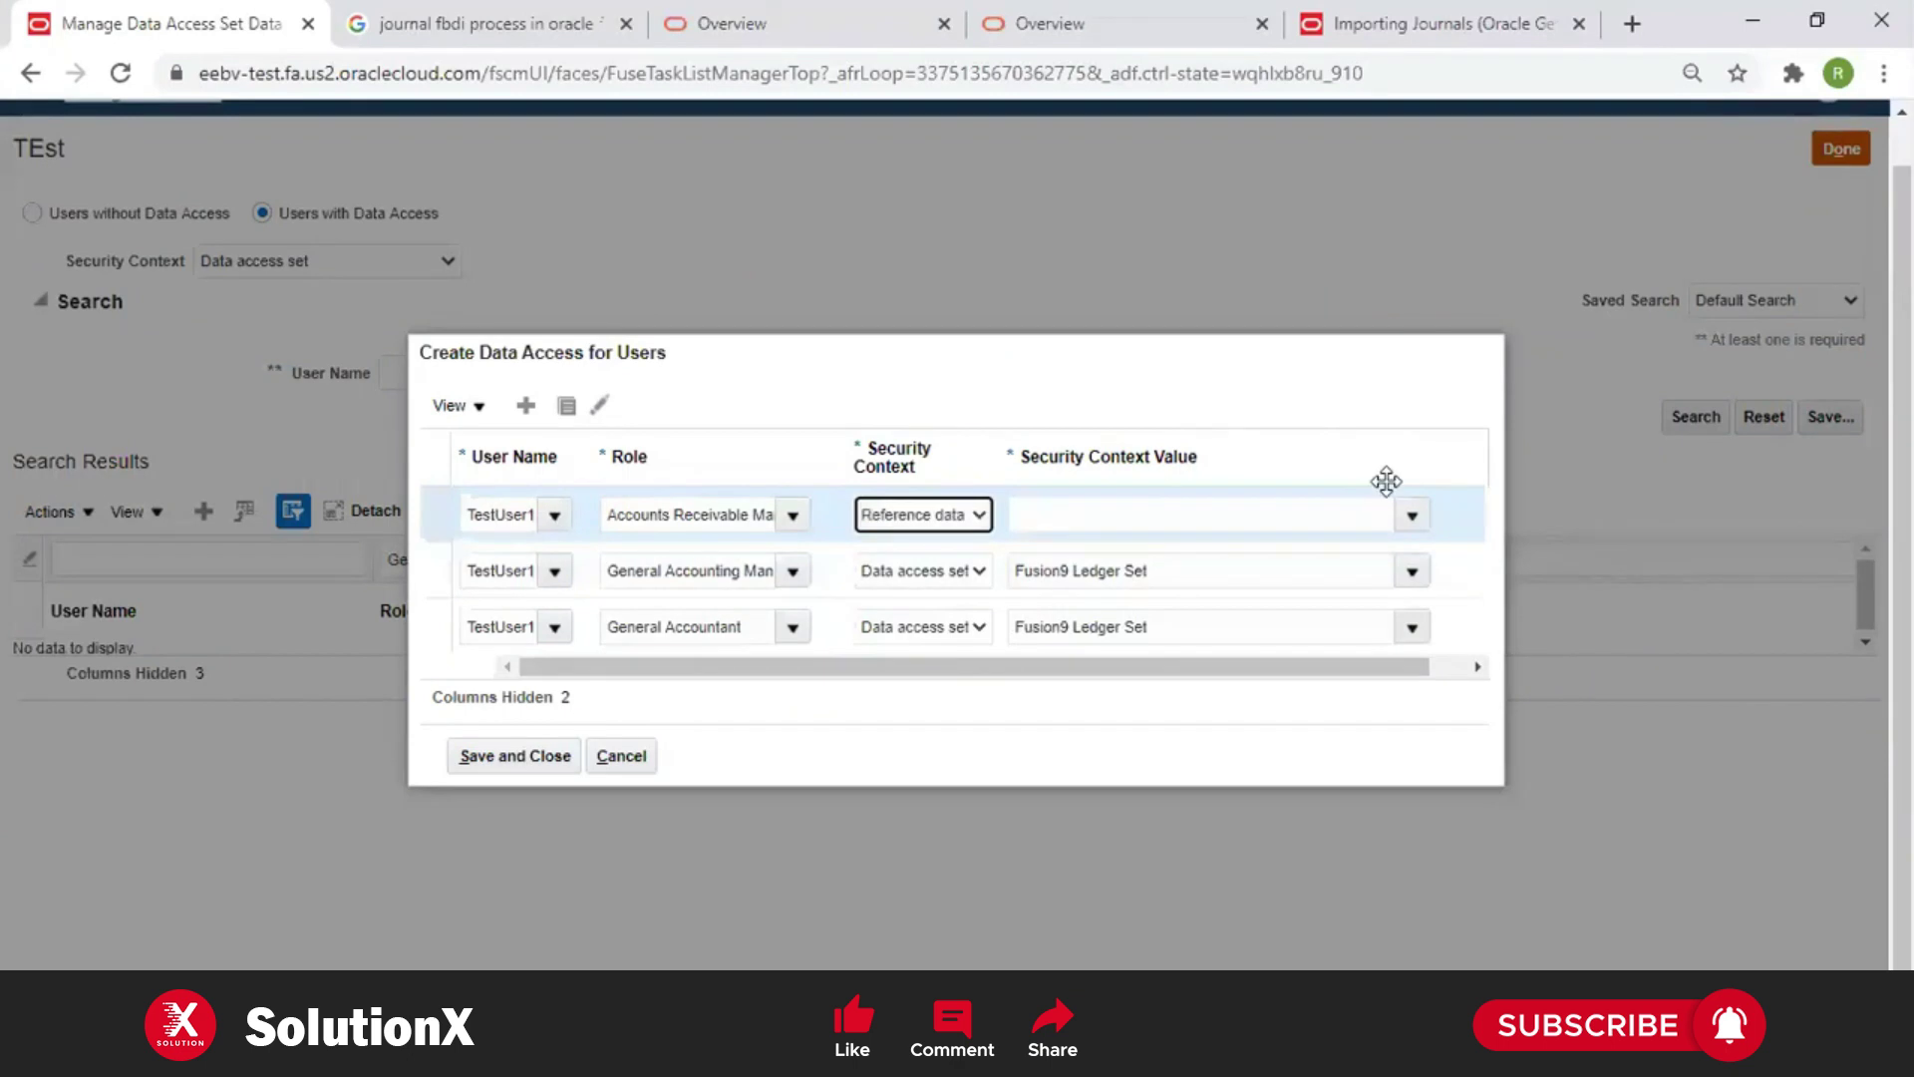
{"action": "left_click", "coordinate": [1409, 518]}
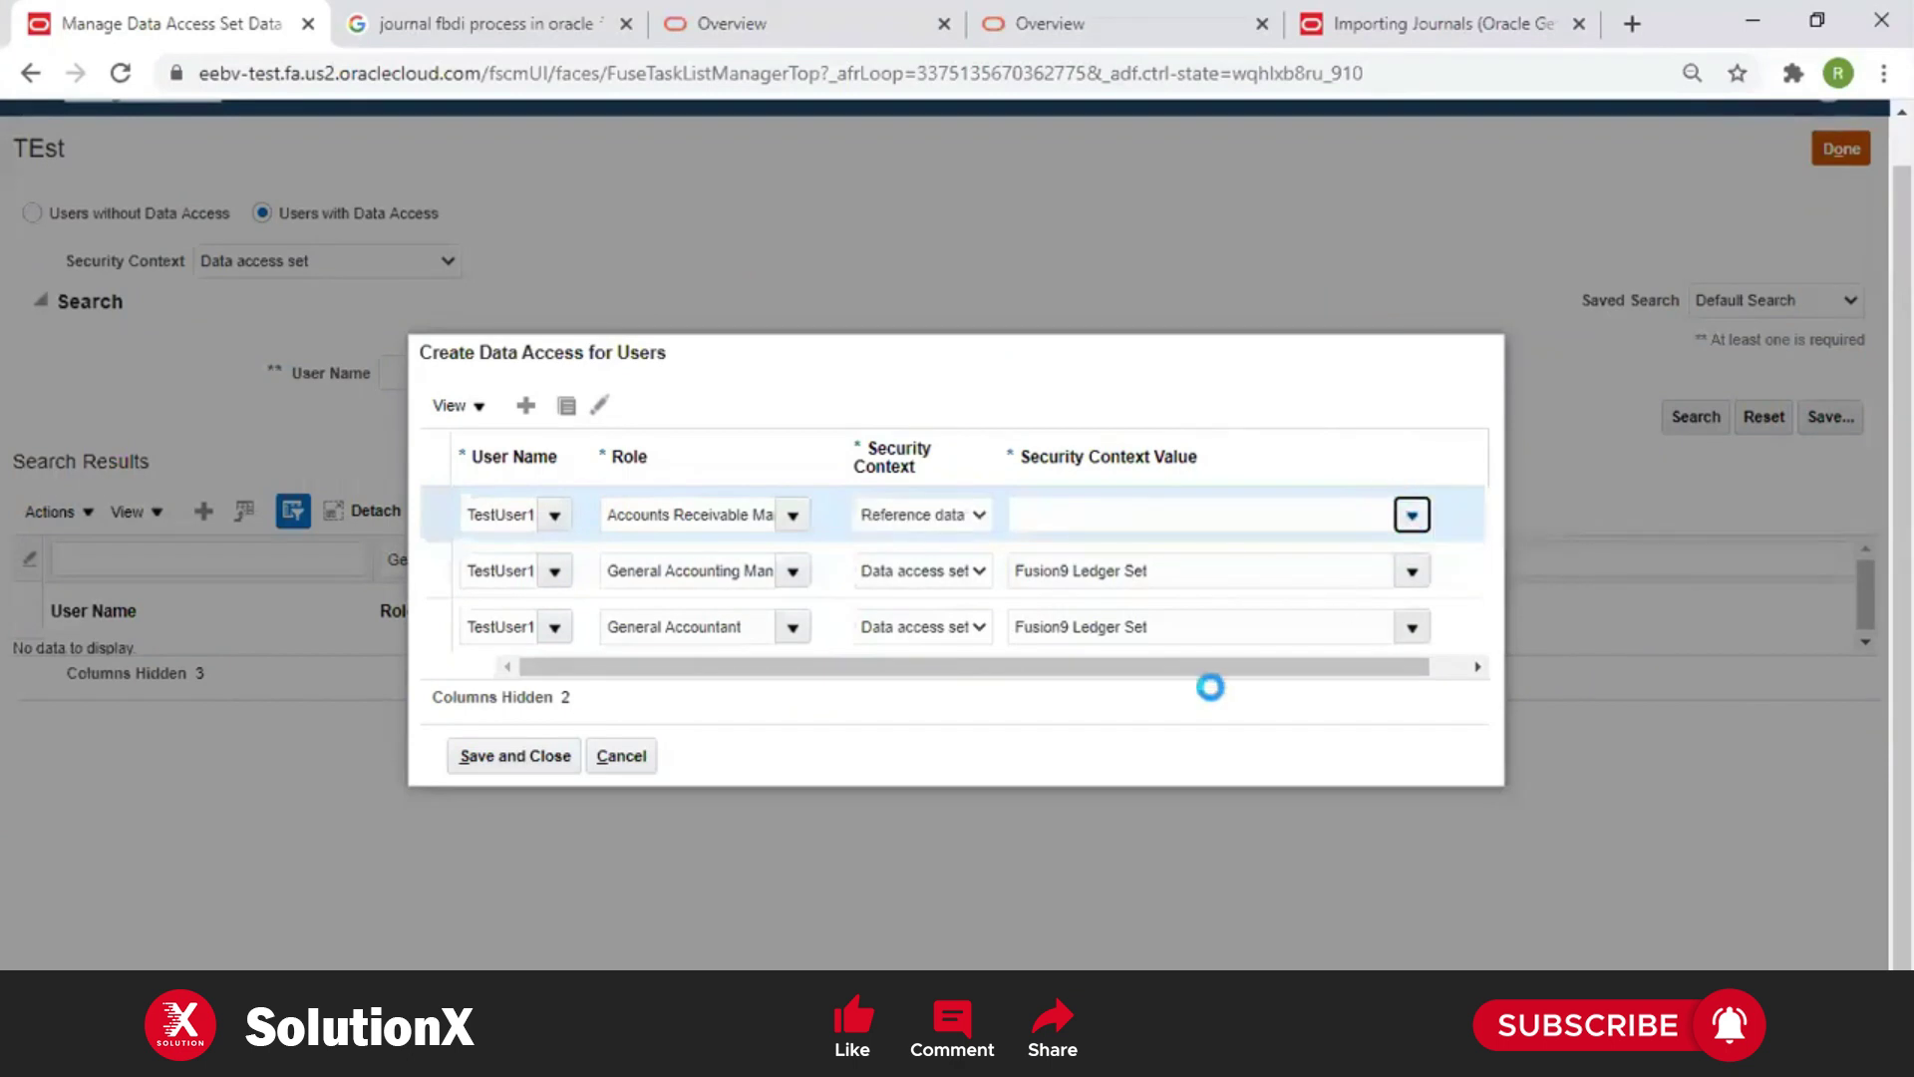
Check the Accounts Receivable entry's role and close the Create Data Access for Users dialog
{"action": "left_click", "coordinate": [940, 477]}
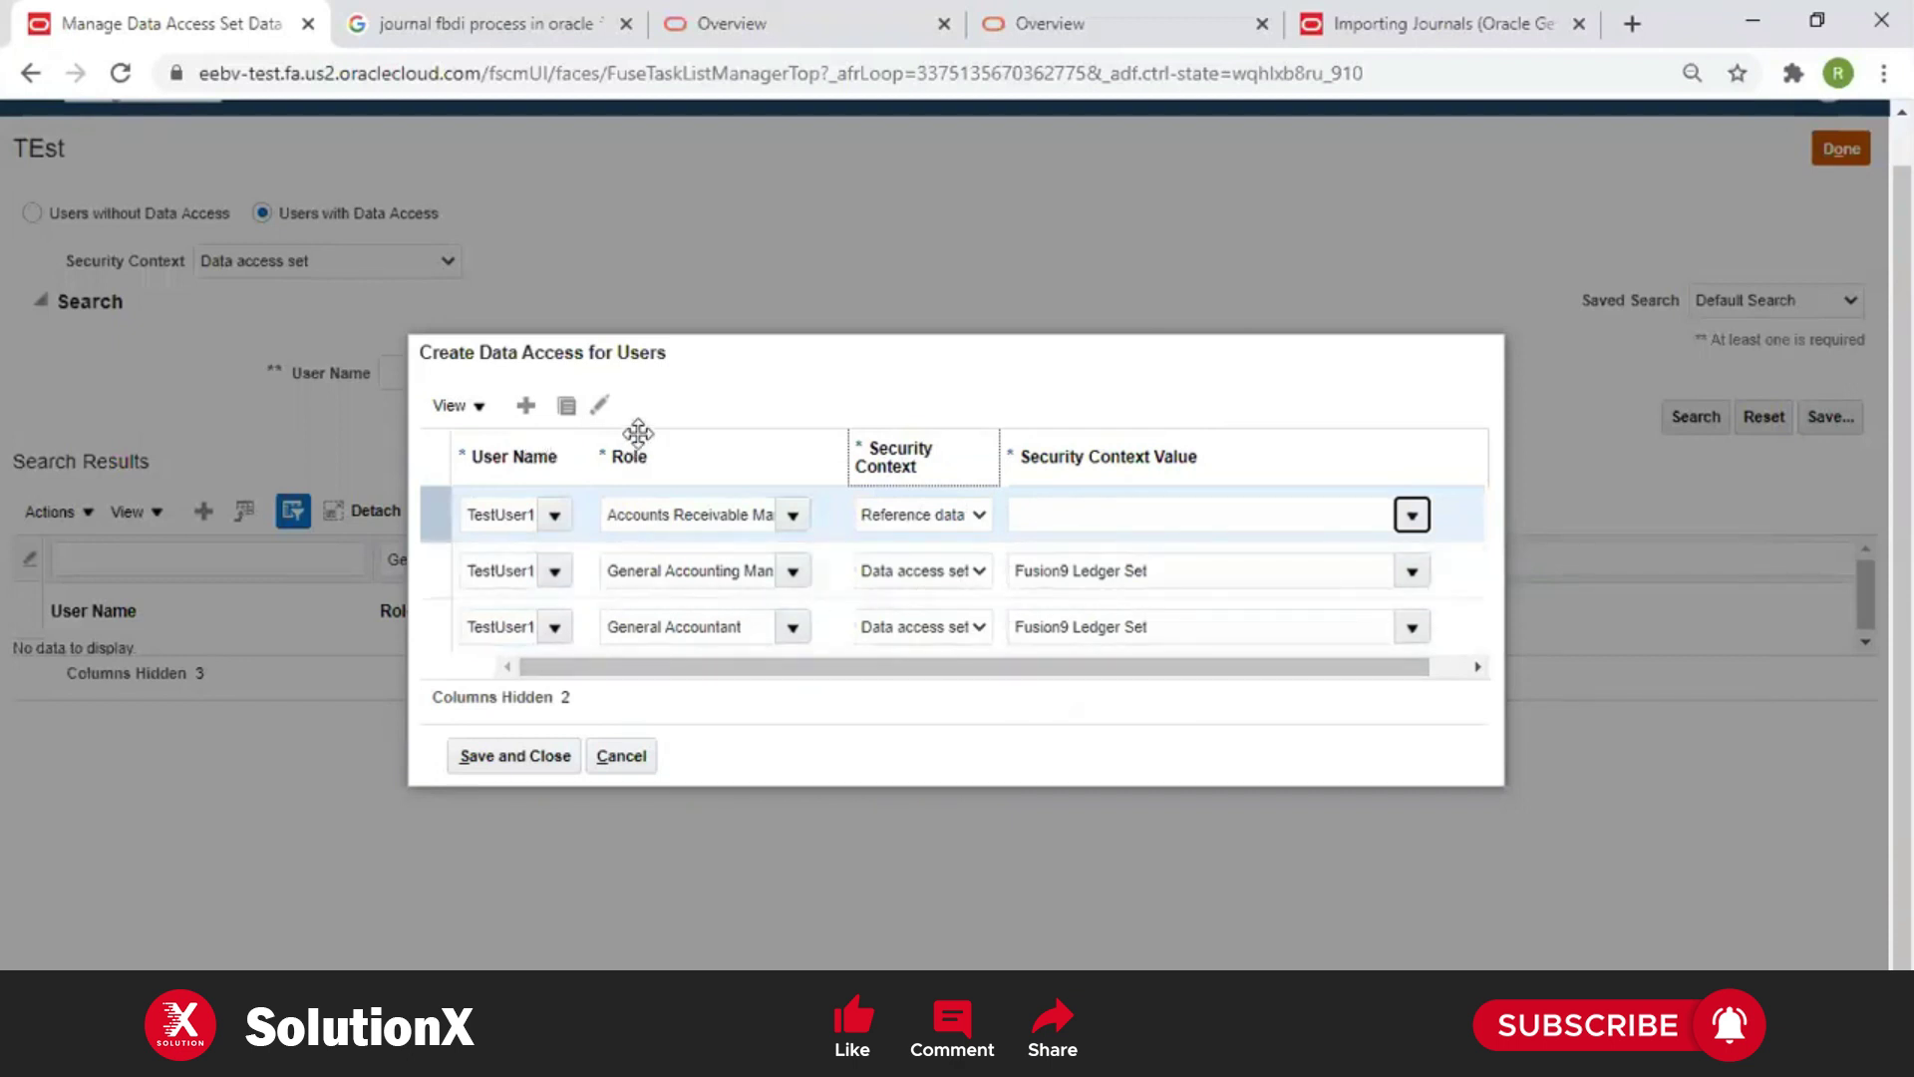
{"action": "left_click", "coordinate": [634, 512]}
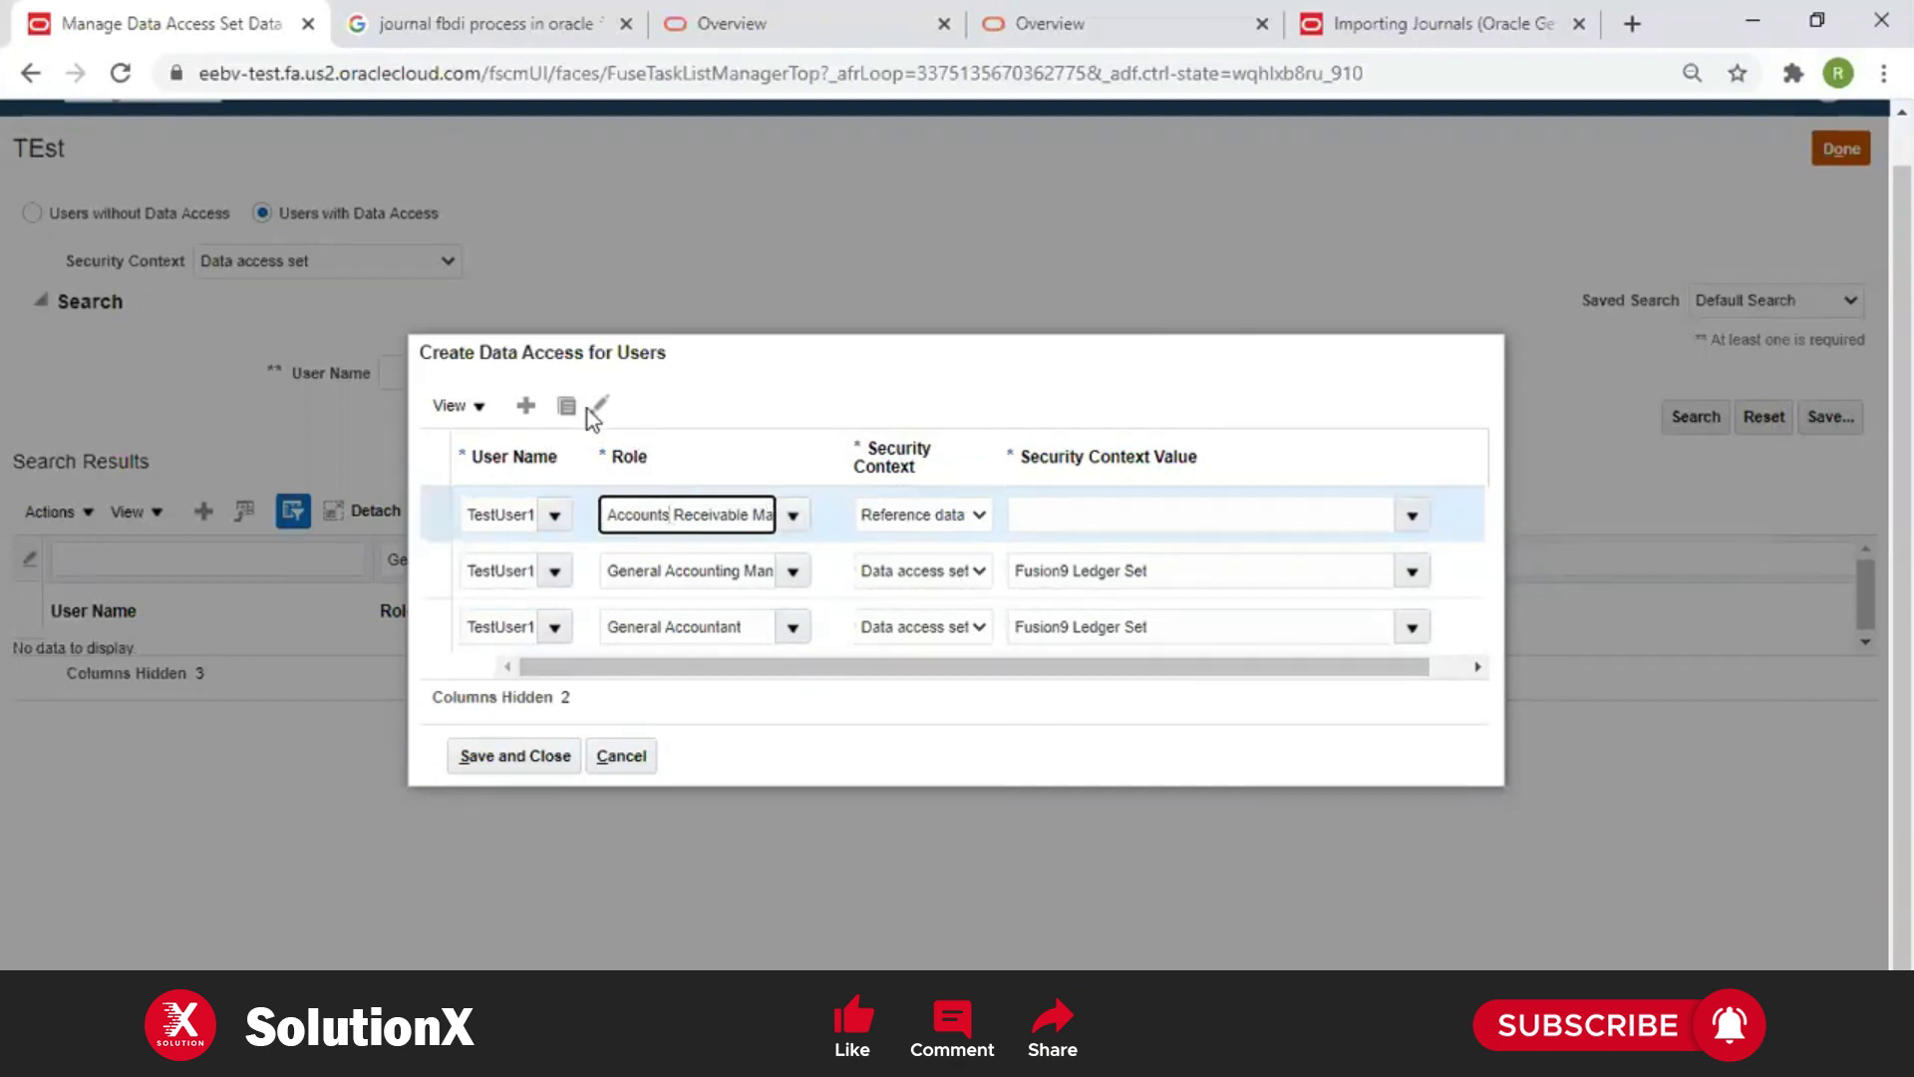
{"action": "left_click", "coordinate": [599, 404]}
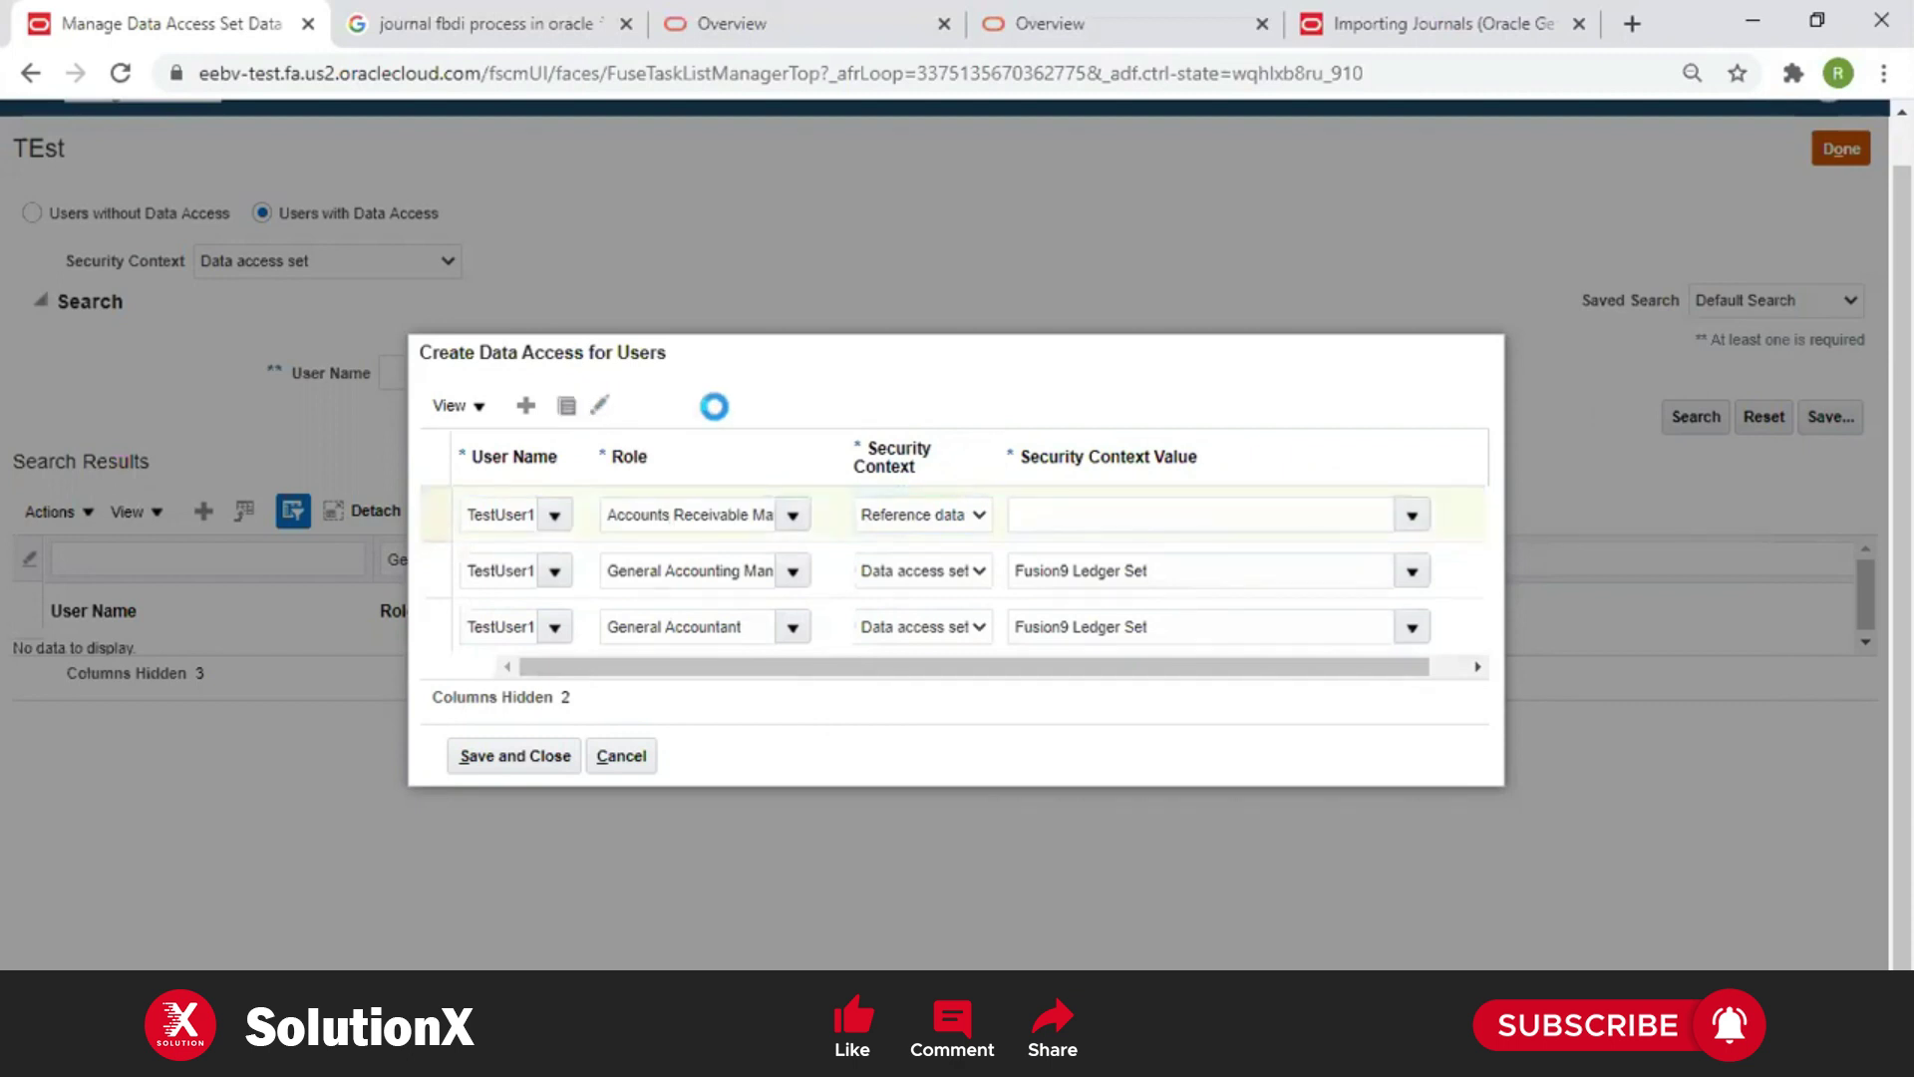
{"action": "key", "text": "Return"}
Search for TestUser1's data access entries, filtering the security context value by Fusion
{"action": "type", "text": "Fusion"}
{"action": "key", "text": "Return"}
{"action": "left_click", "coordinate": [431, 373]}
{"action": "type", "text": "Testuser1"}
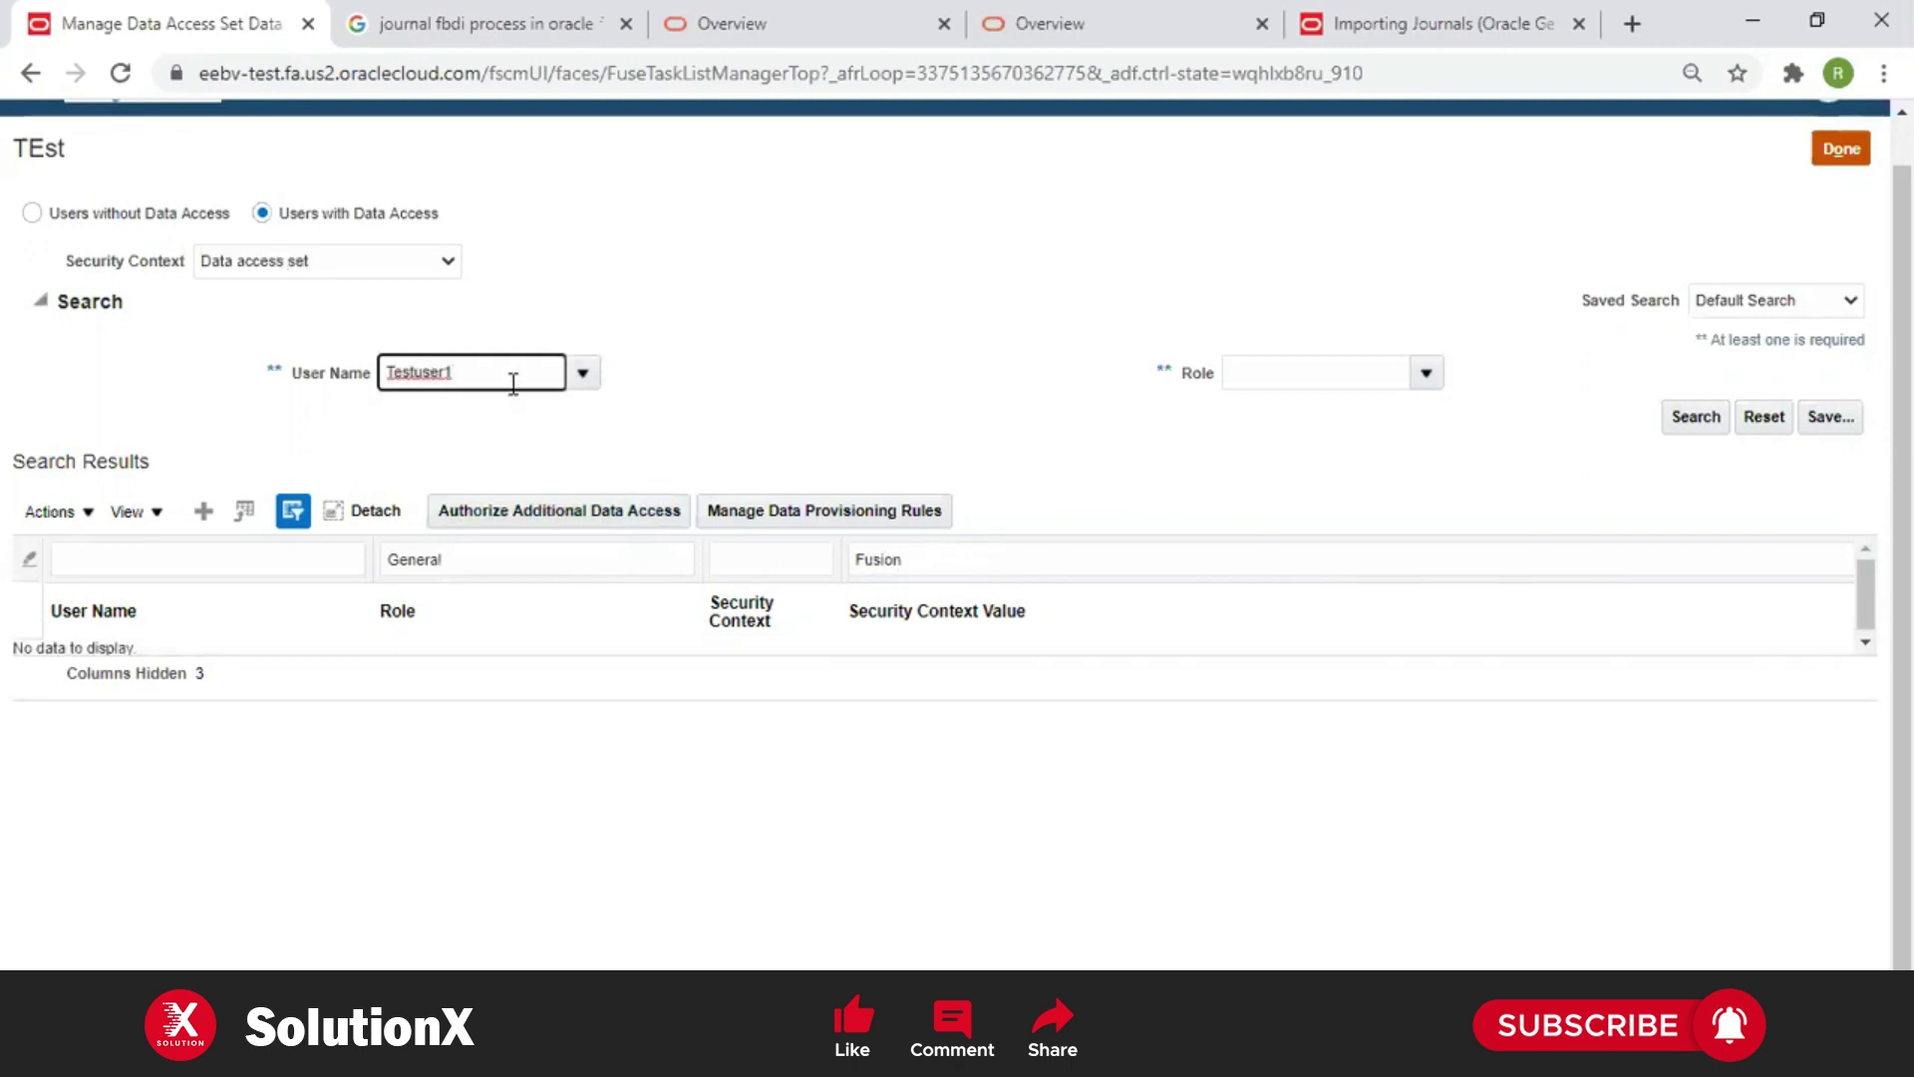
{"action": "key", "text": "Tab"}
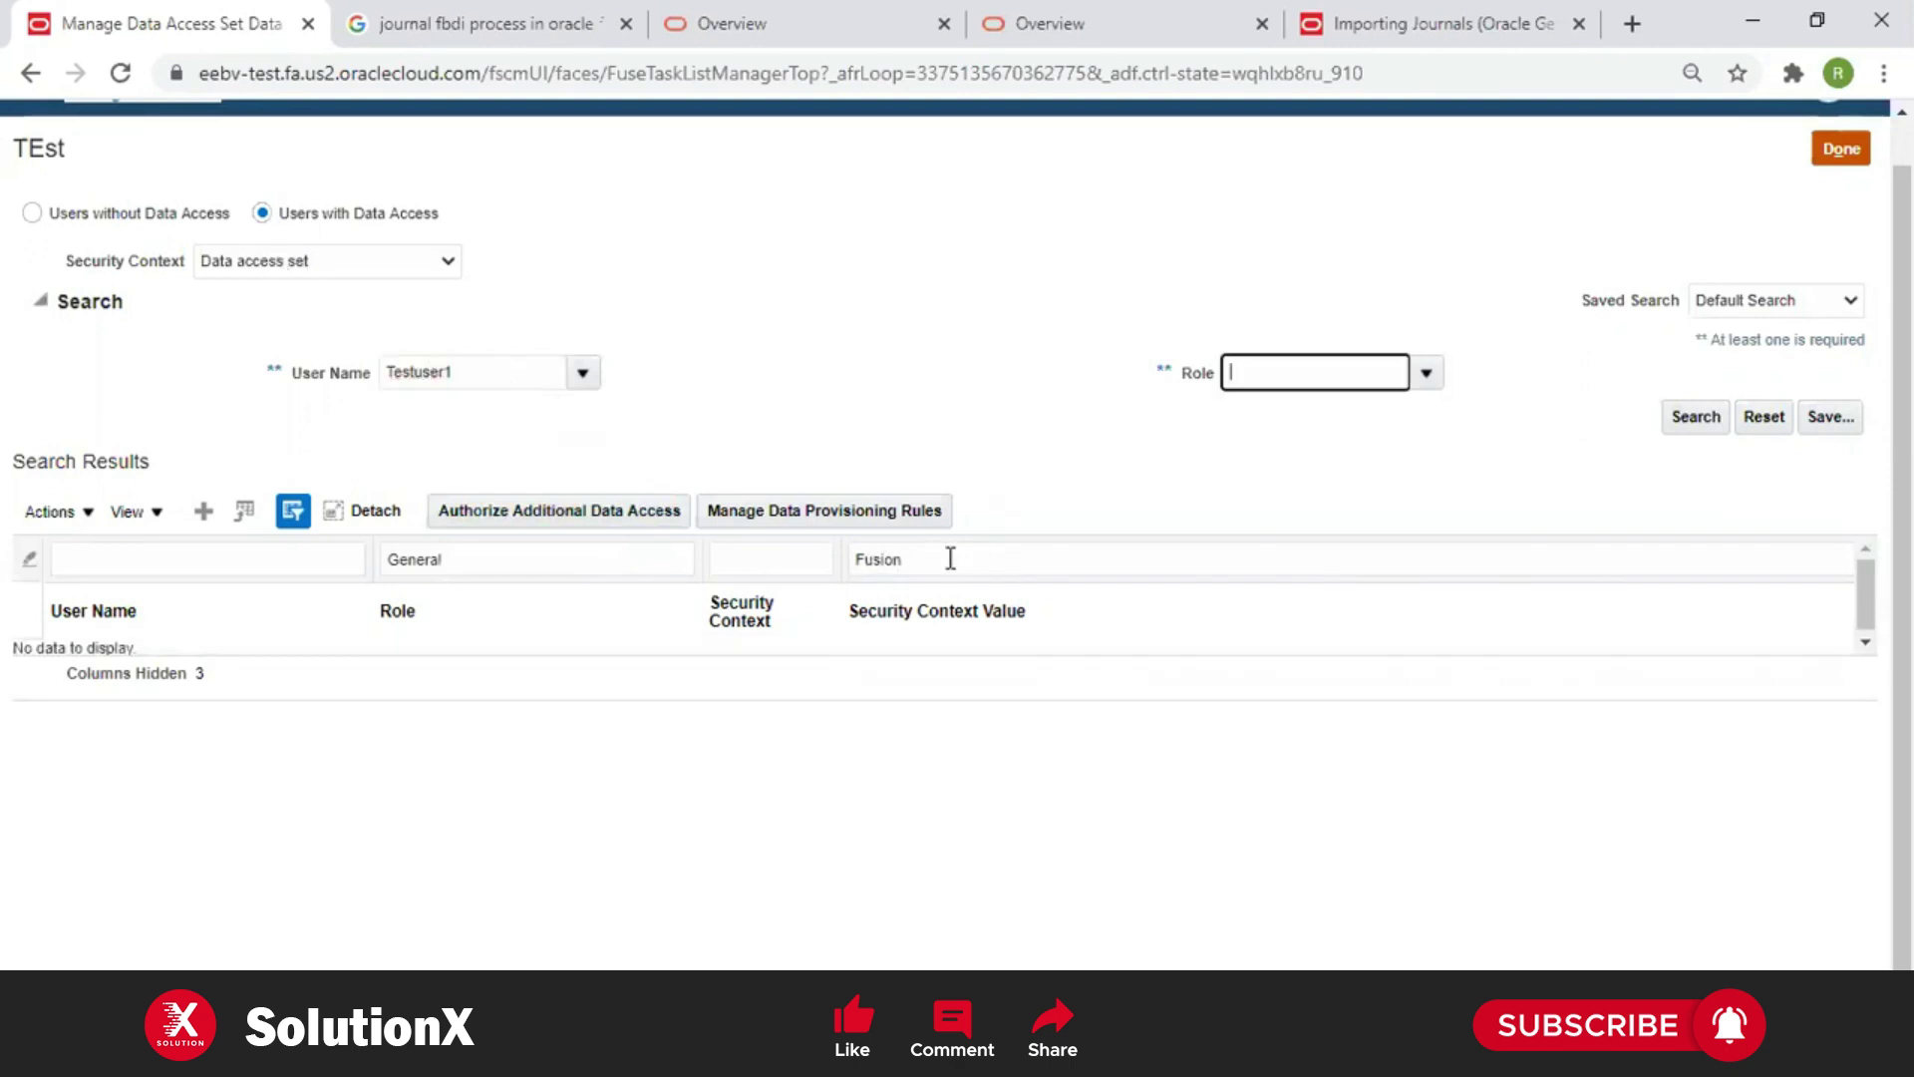
{"action": "left_click", "coordinate": [917, 550]}
{"action": "type", "text": "FU"}
{"action": "key", "text": "BackSpace"}
{"action": "type", "text": "usion"}
{"action": "key", "text": "Return"}
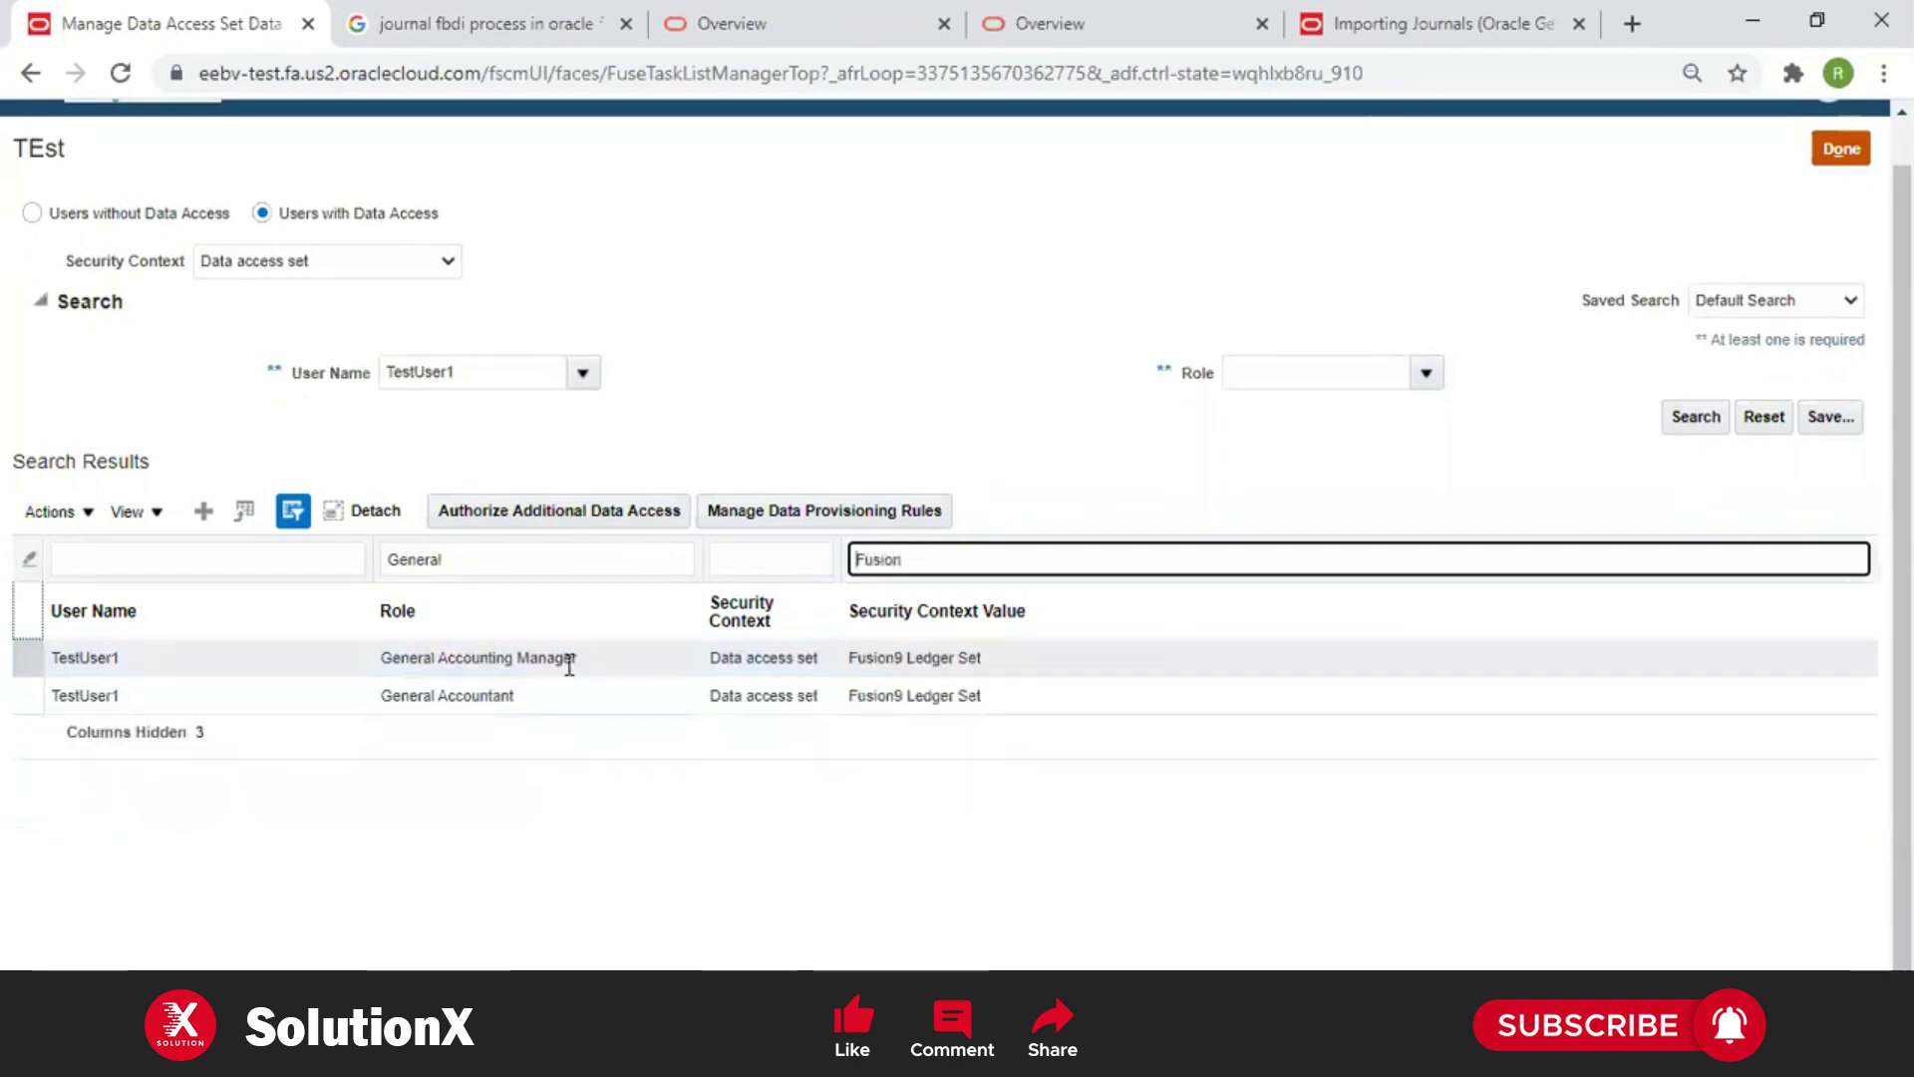
Examine the security context value and user name of TestUser1's General Accounting Manager entry
{"action": "left_click", "coordinate": [863, 658]}
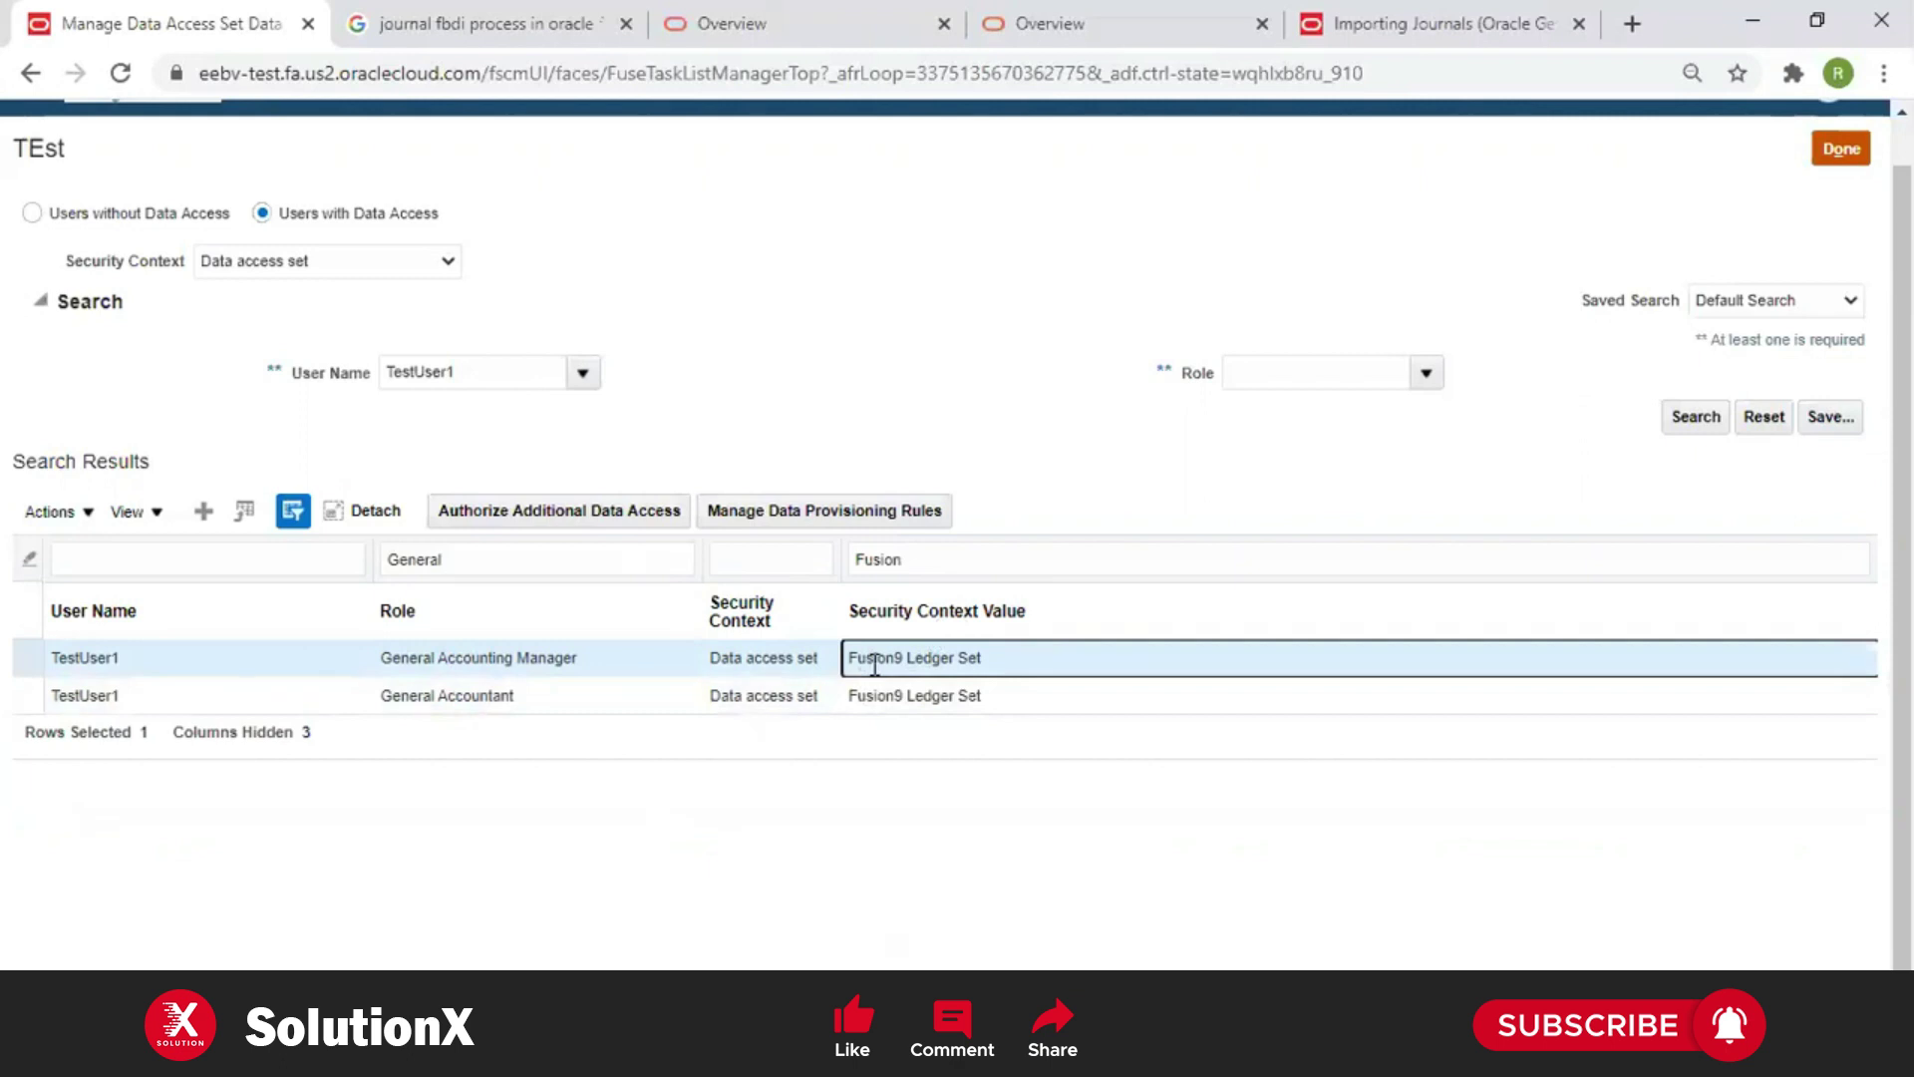
{"action": "left_click_drag", "start_coordinate": [863, 665], "coordinate": [986, 663]}
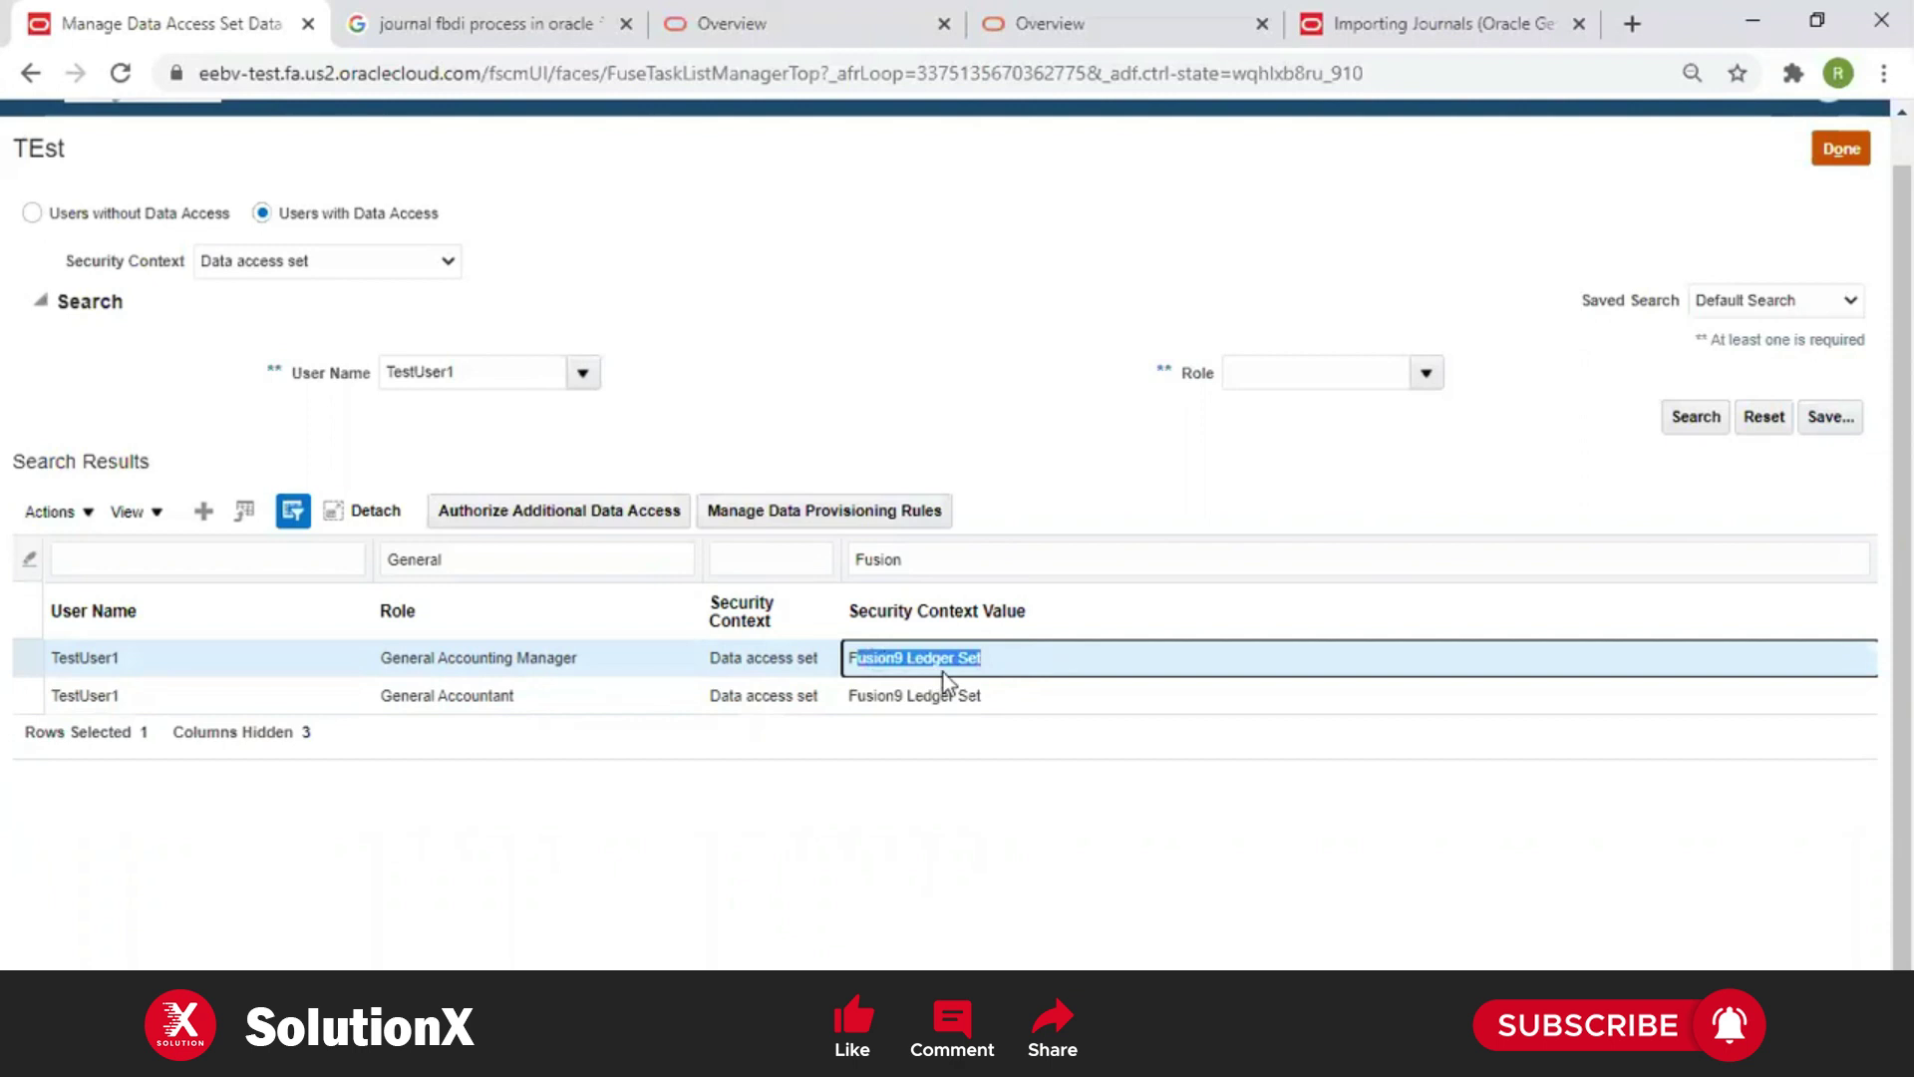
{"action": "key", "text": "ctrl+shift+Tab"}
{"action": "left_click", "coordinate": [221, 12]}
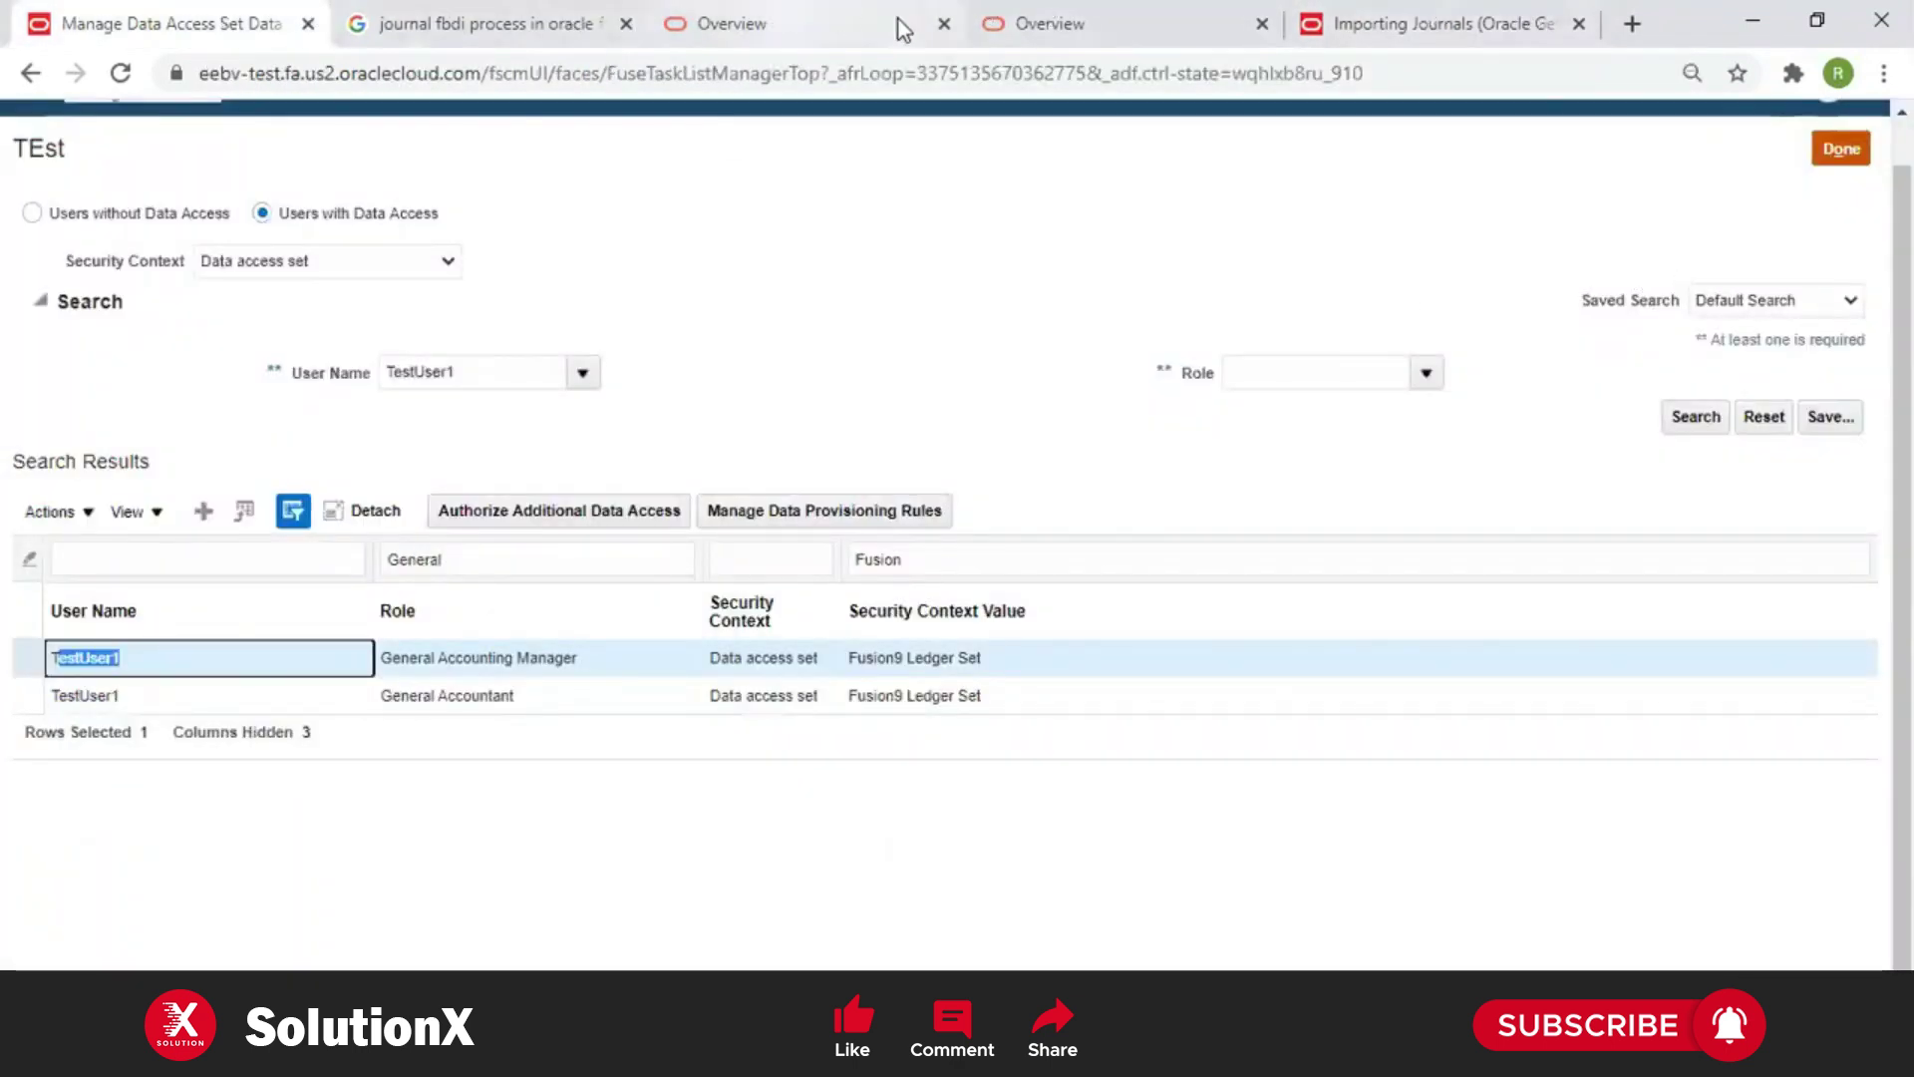
Open the Period Close work area from the home page and change its data access set to Fusion9 Ledger Set
{"action": "left_click", "coordinate": [943, 23]}
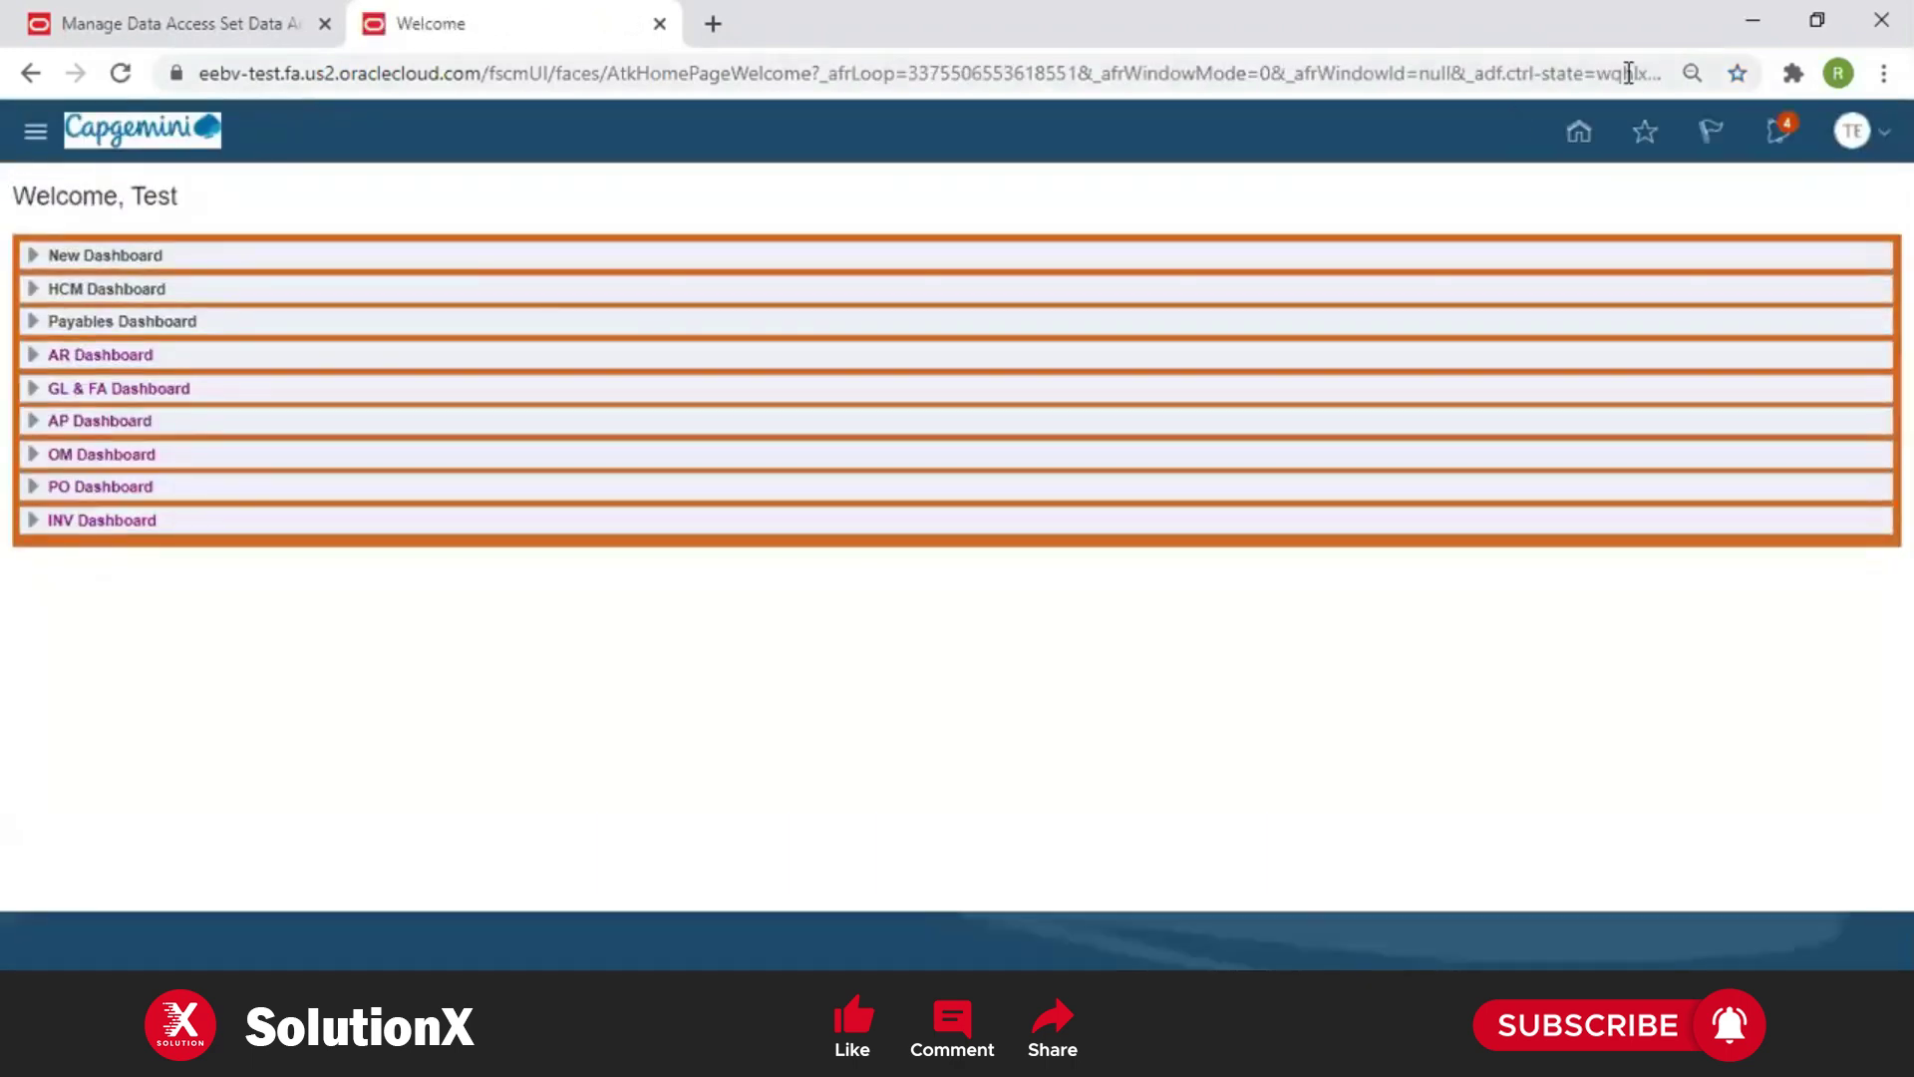
{"action": "left_click", "coordinate": [1586, 132]}
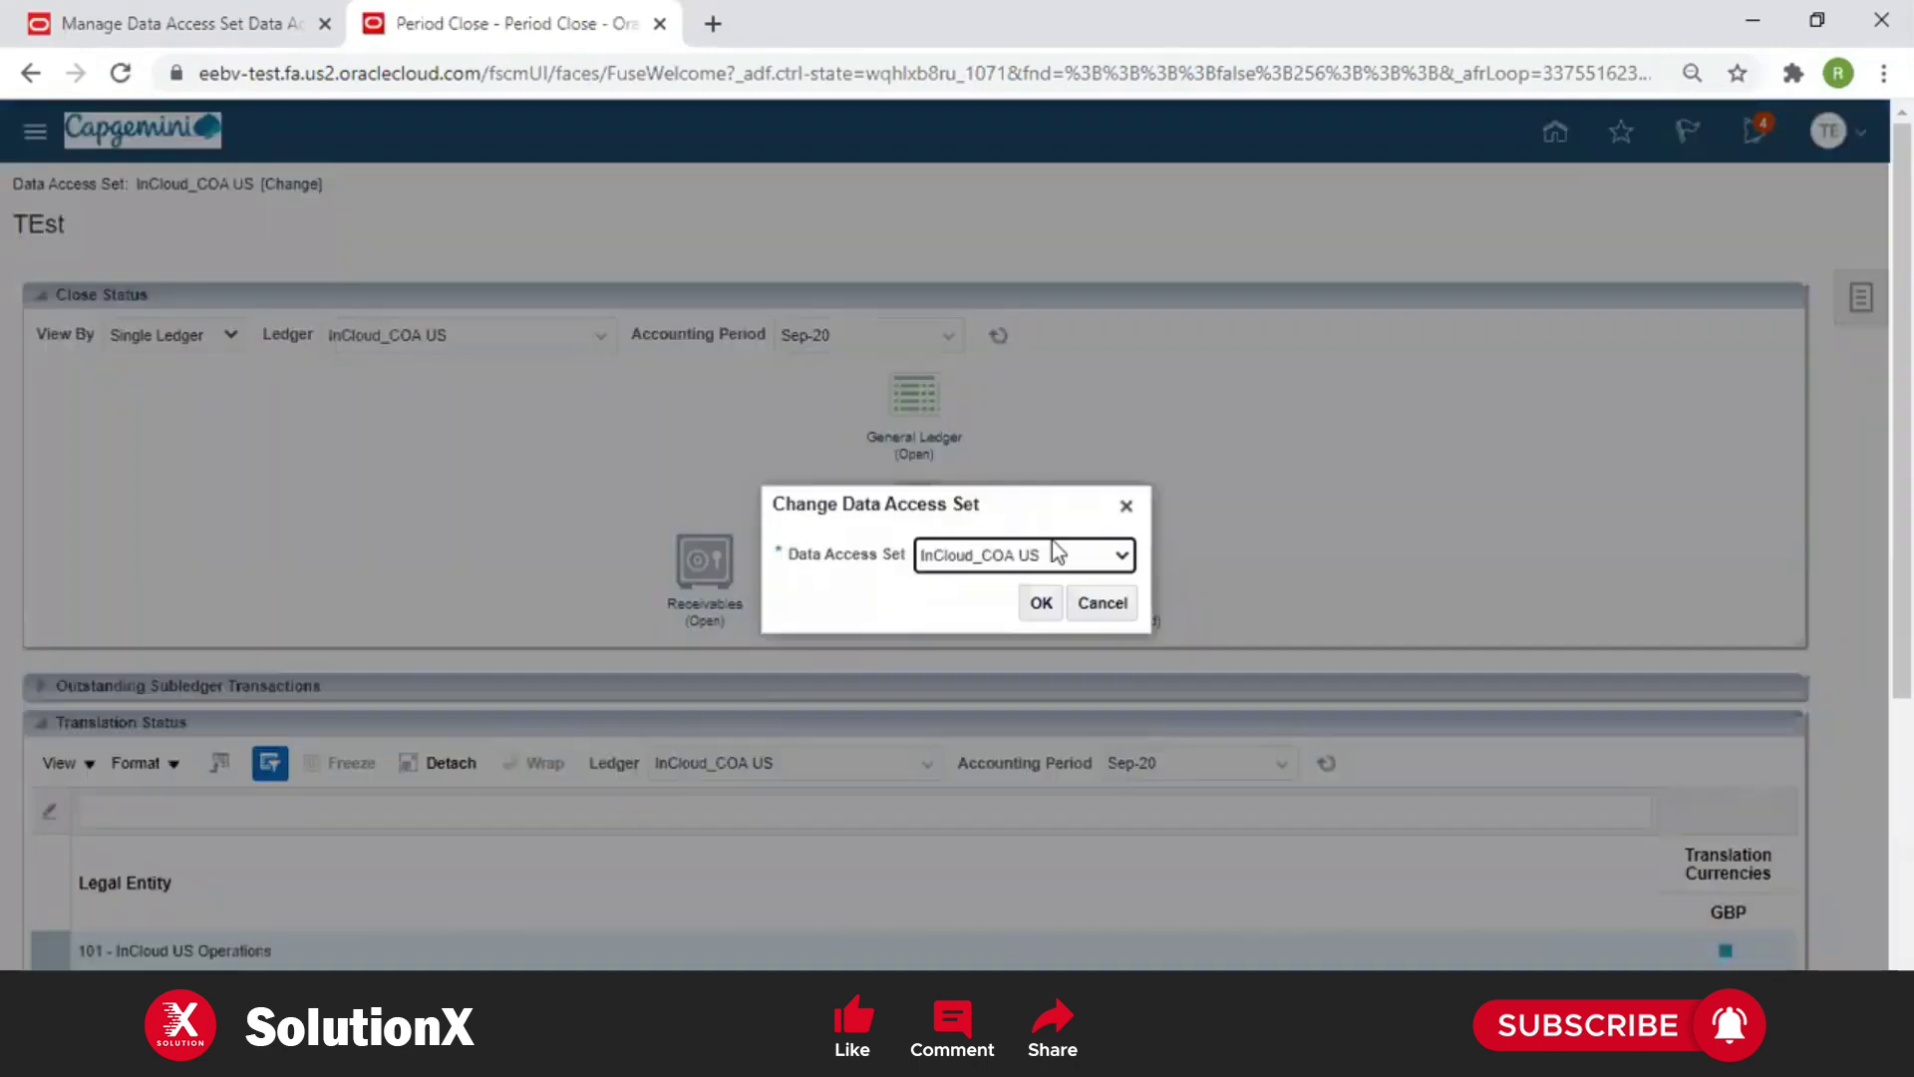
{"action": "left_click", "coordinate": [1051, 549]}
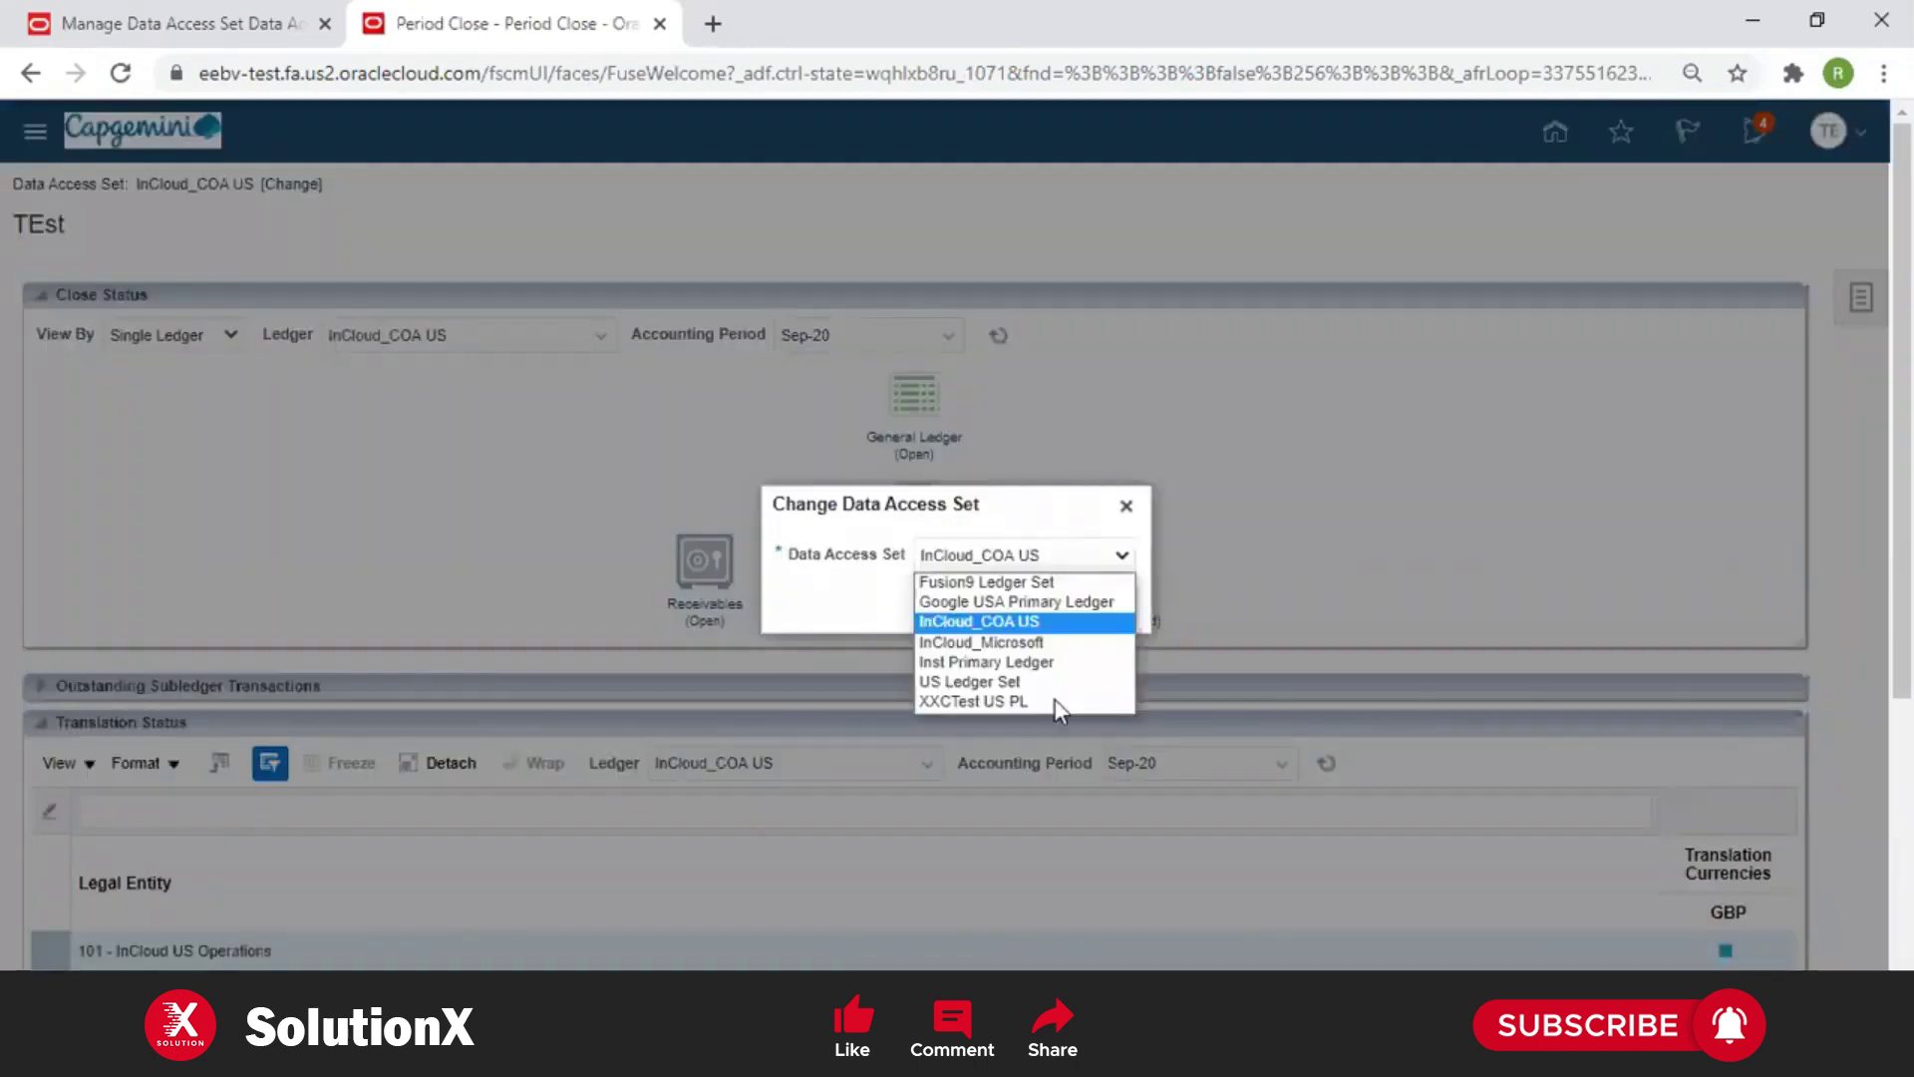
{"action": "left_click", "coordinate": [1054, 588]}
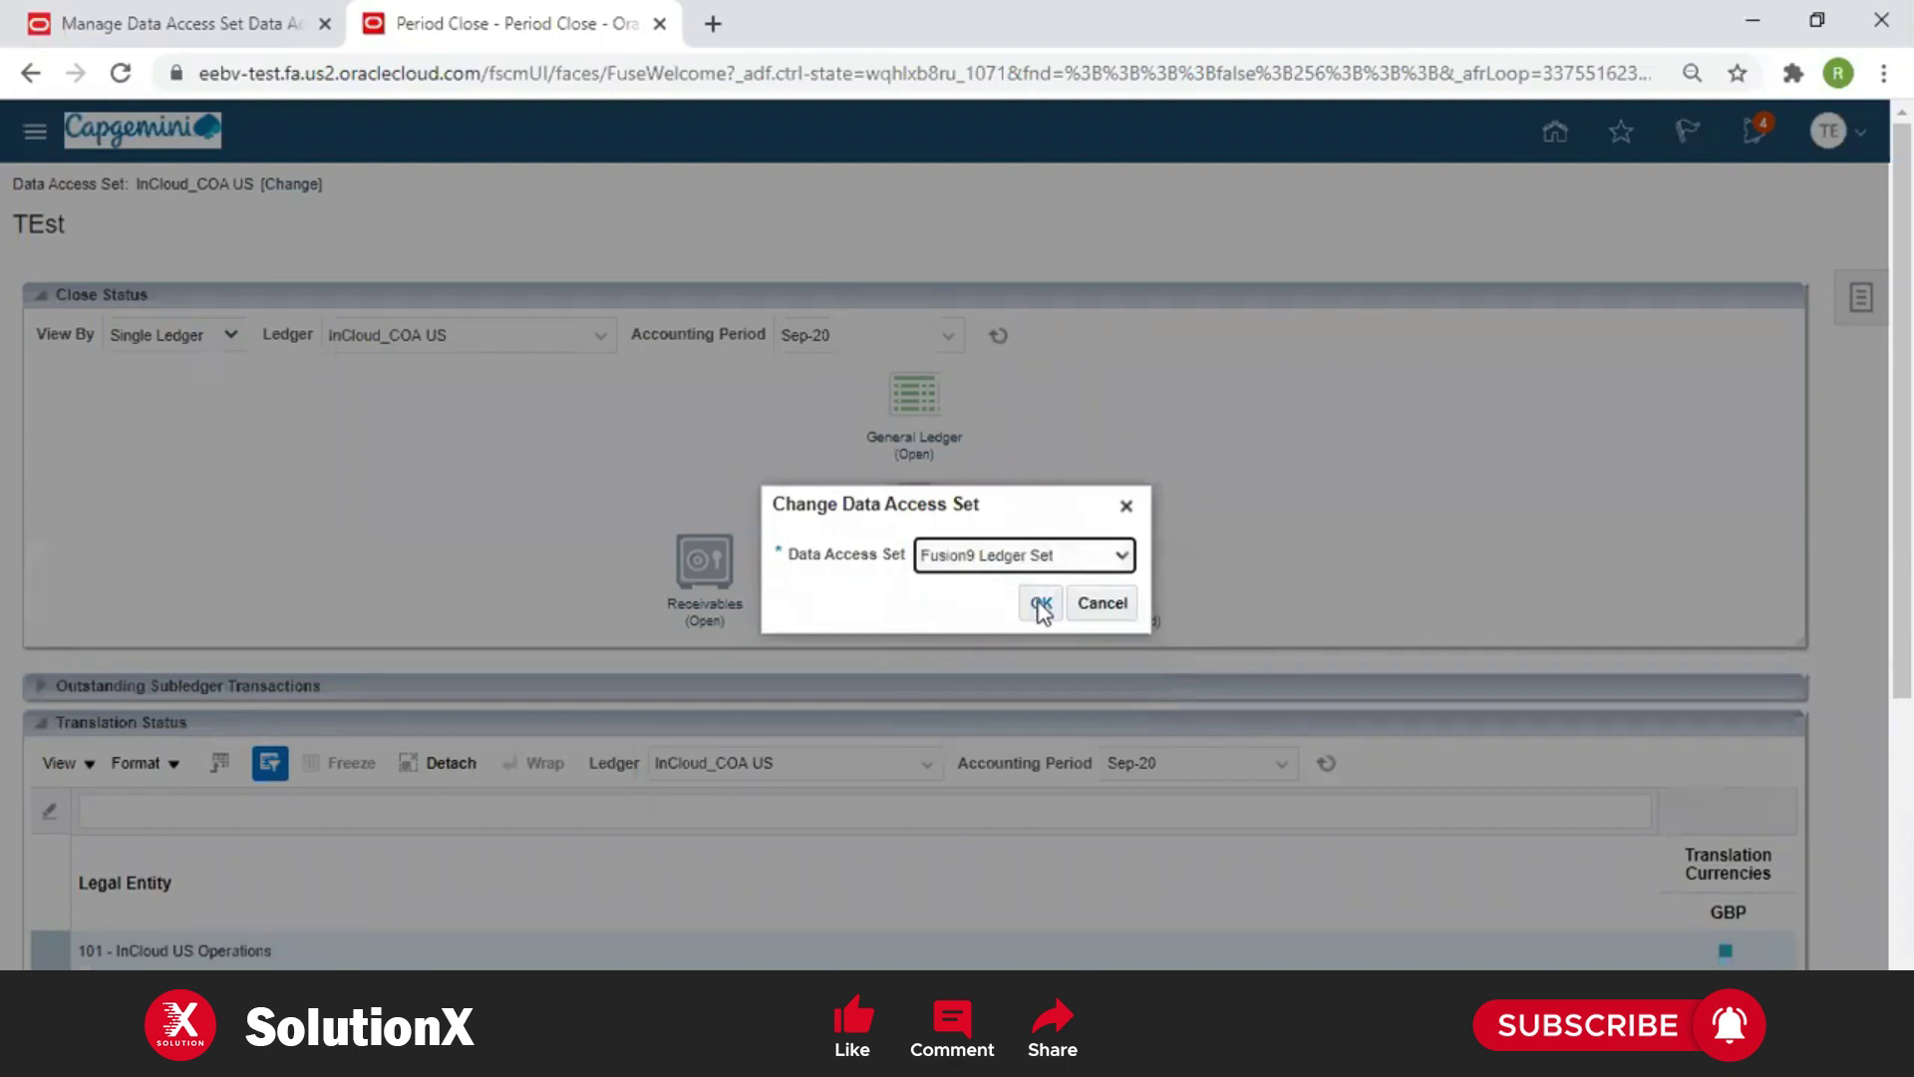
{"action": "left_click", "coordinate": [1040, 605]}
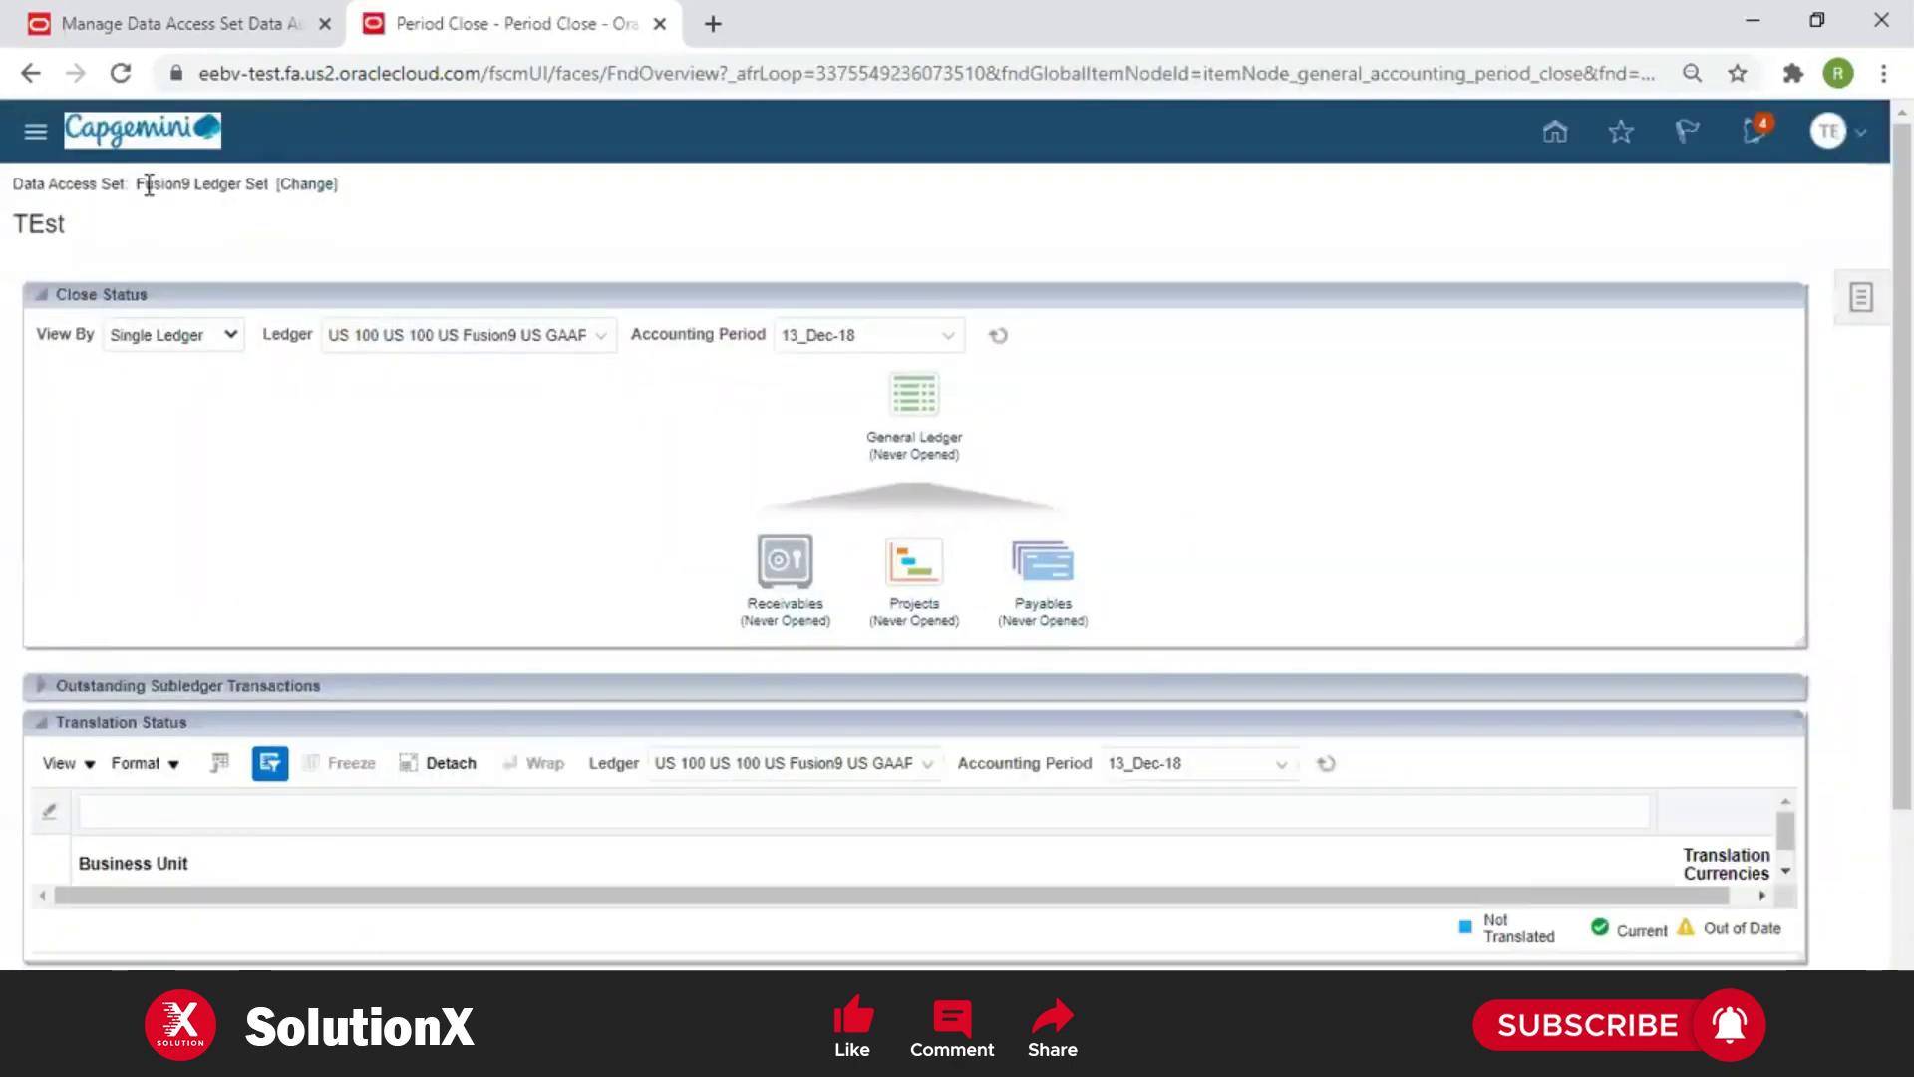
Examine the General Ledger accounting periods available under Fusion9 Ledger Set and return to the close status overview
{"action": "left_click_drag", "start_coordinate": [146, 183], "coordinate": [216, 185]}
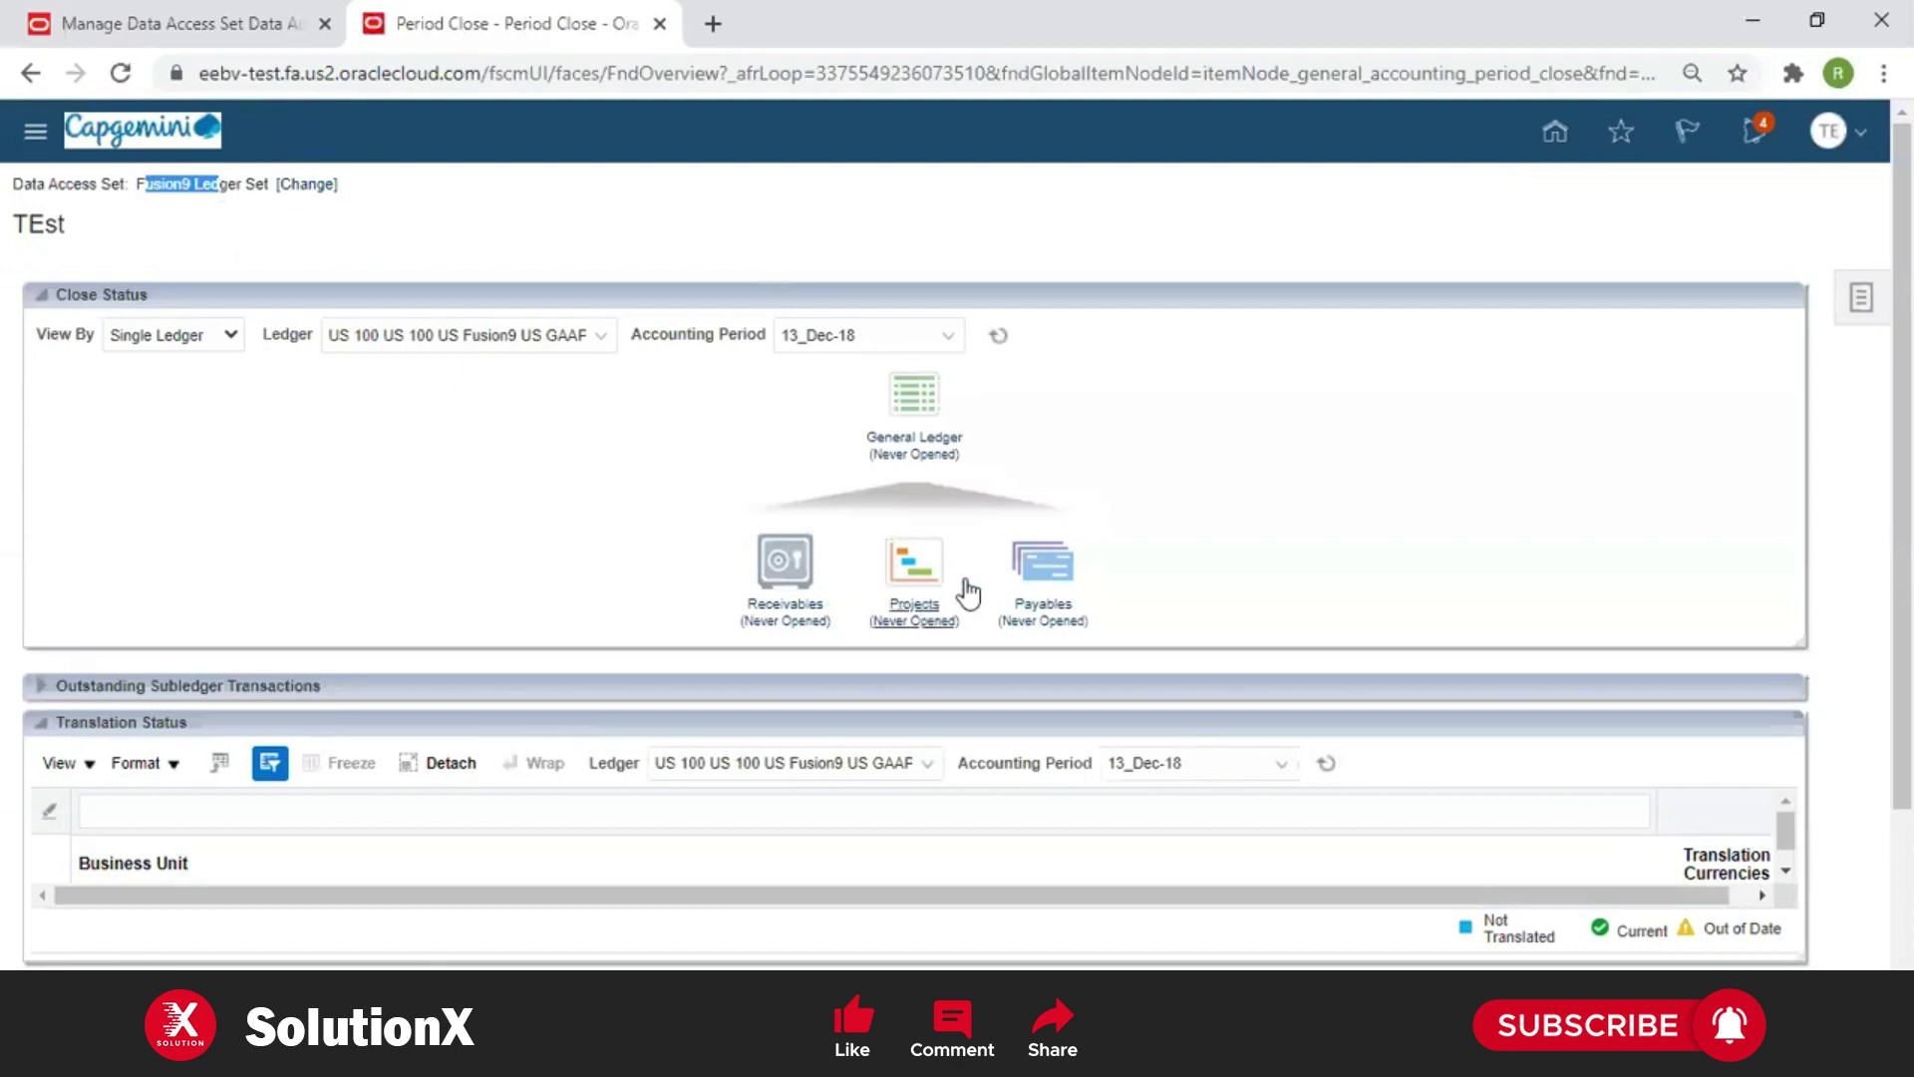
{"action": "left_click", "coordinate": [942, 447]}
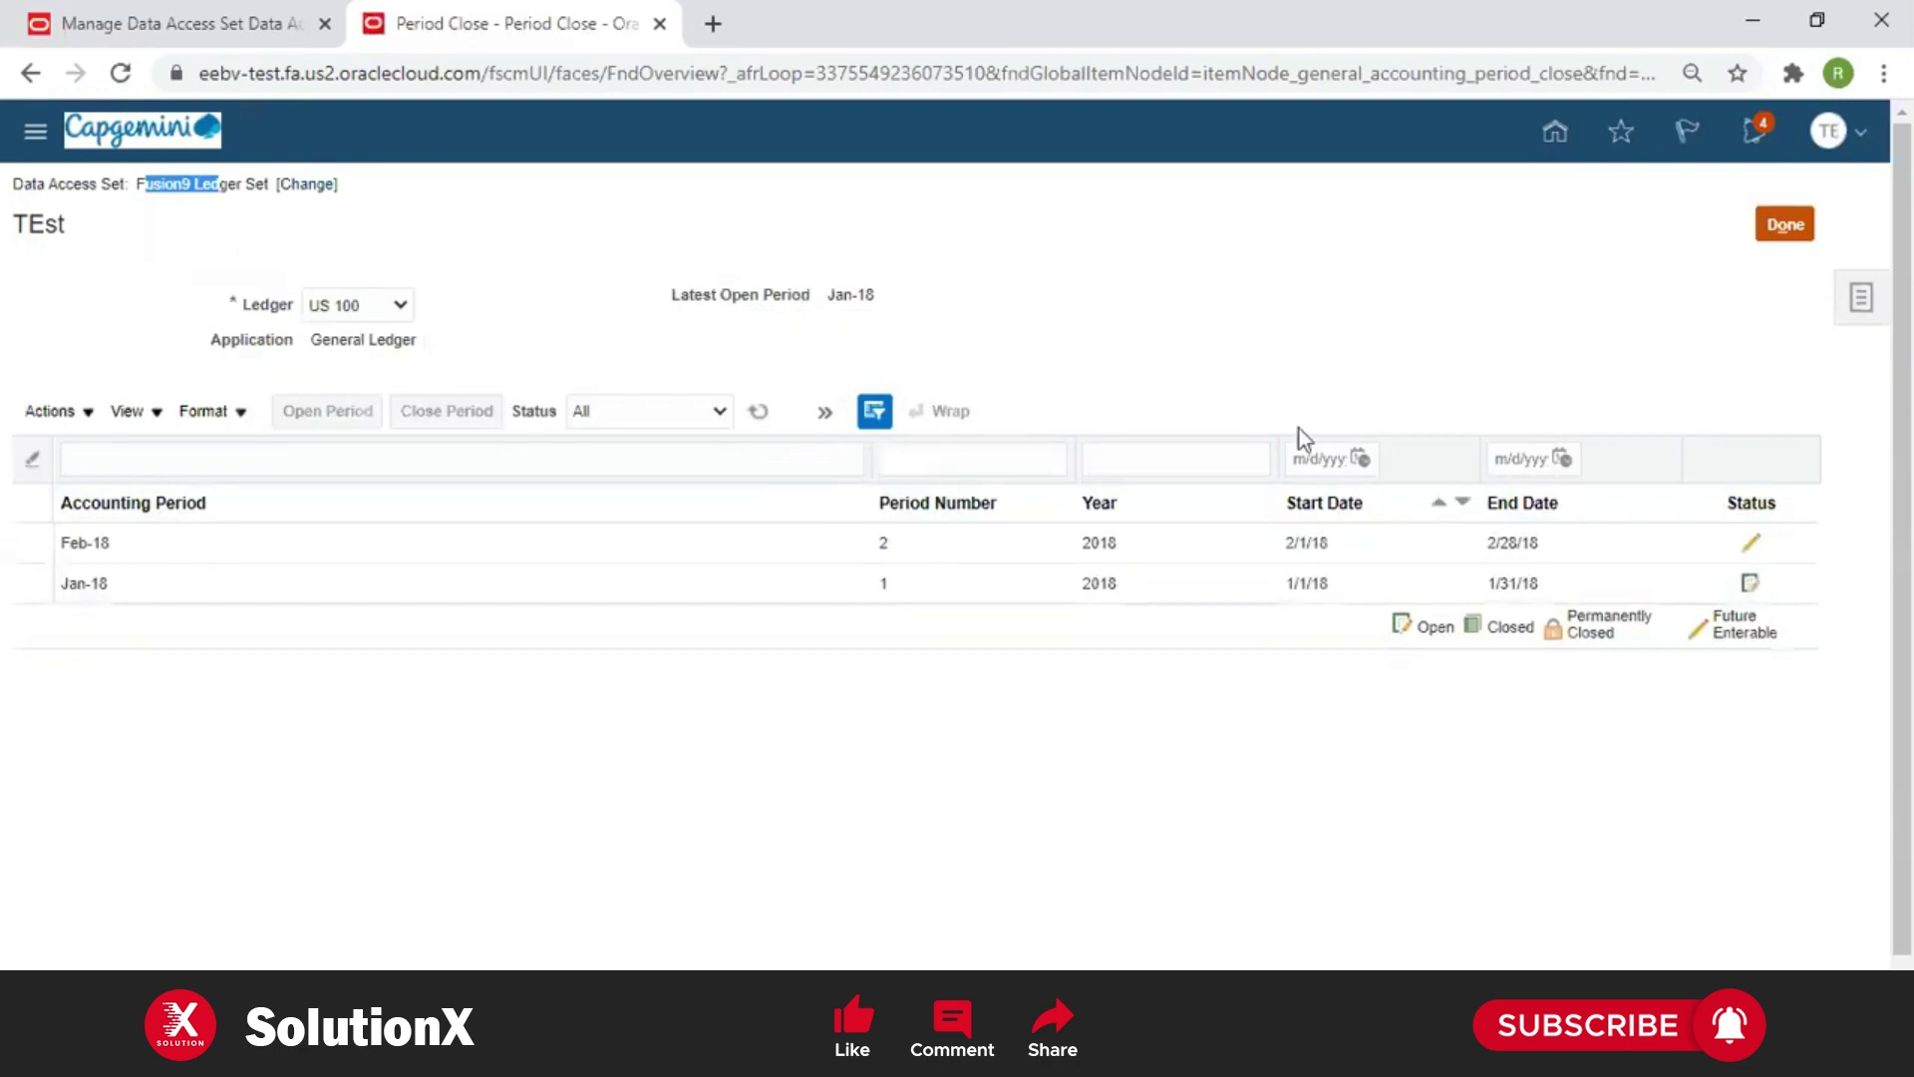
{"action": "left_click", "coordinate": [1784, 224]}
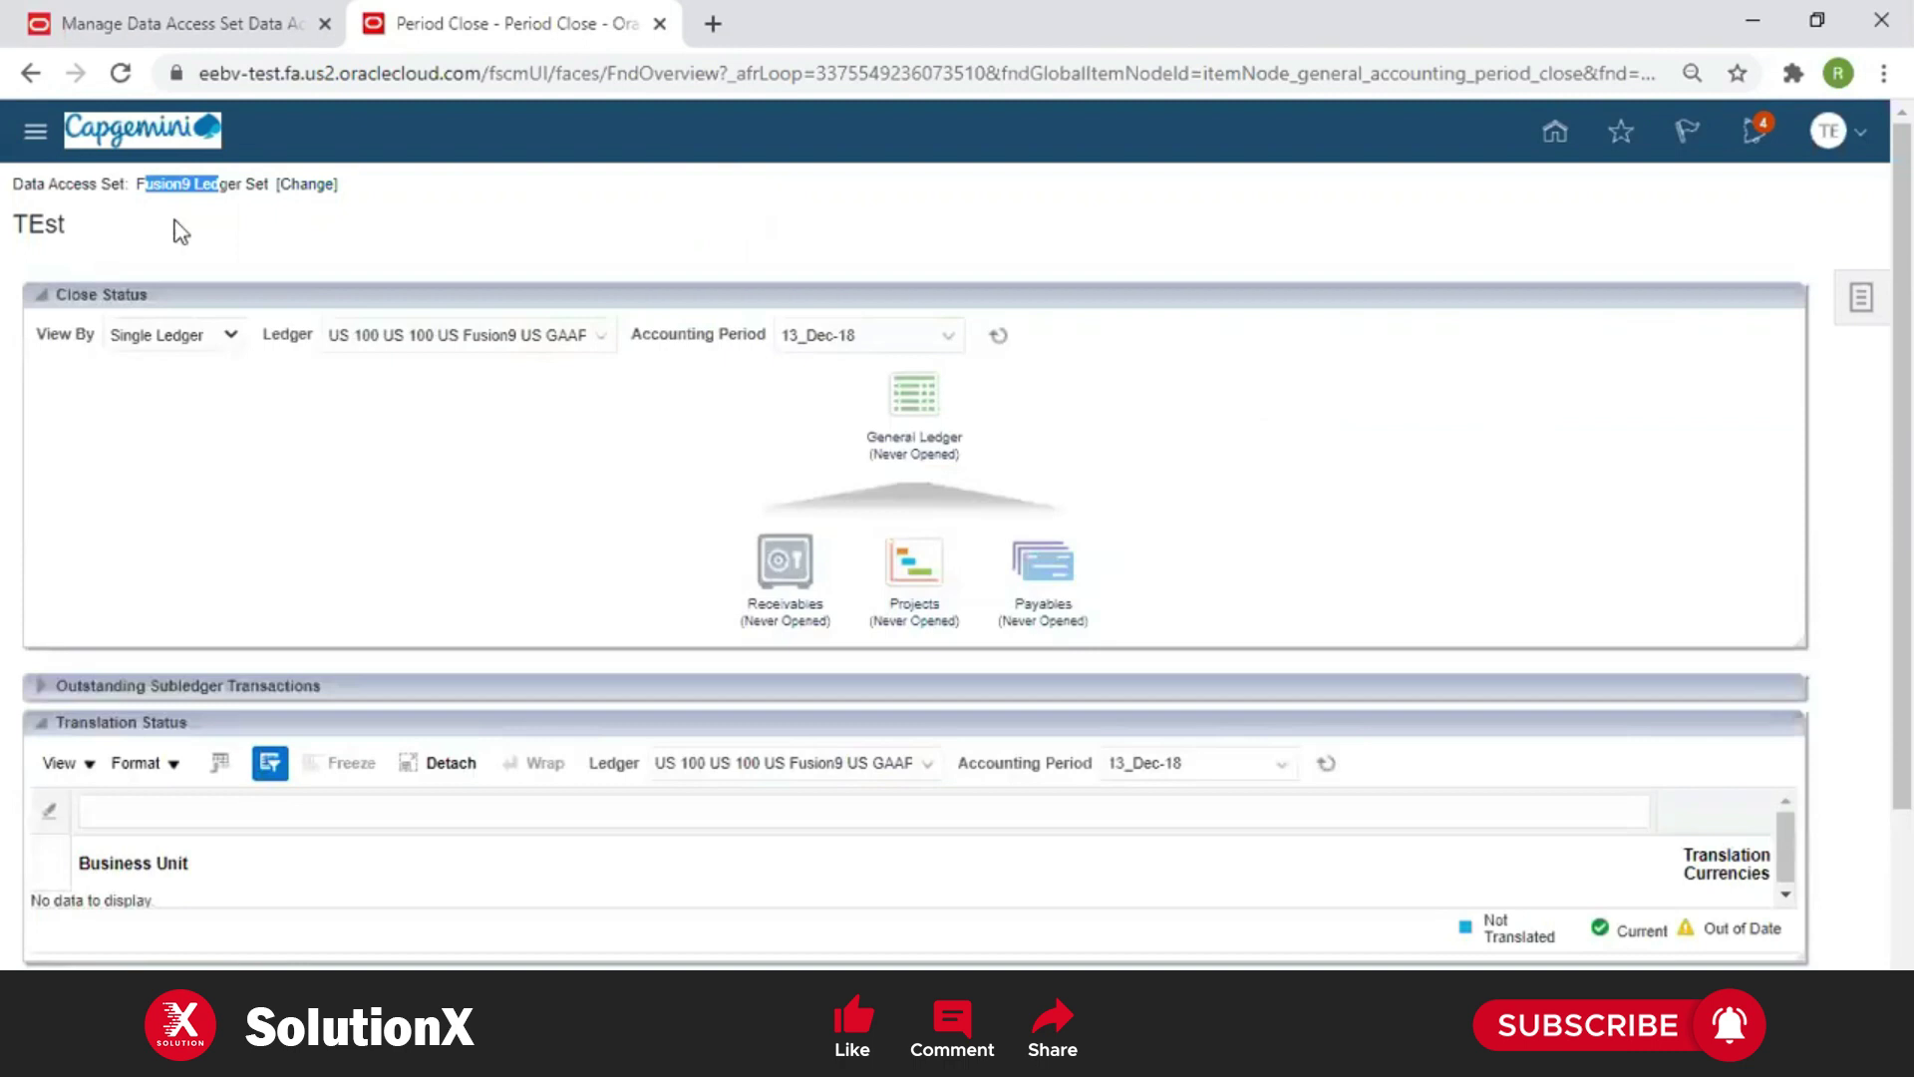
Return to the home page and open the Journals work area under General Accounting
{"action": "left_click", "coordinate": [213, 176]}
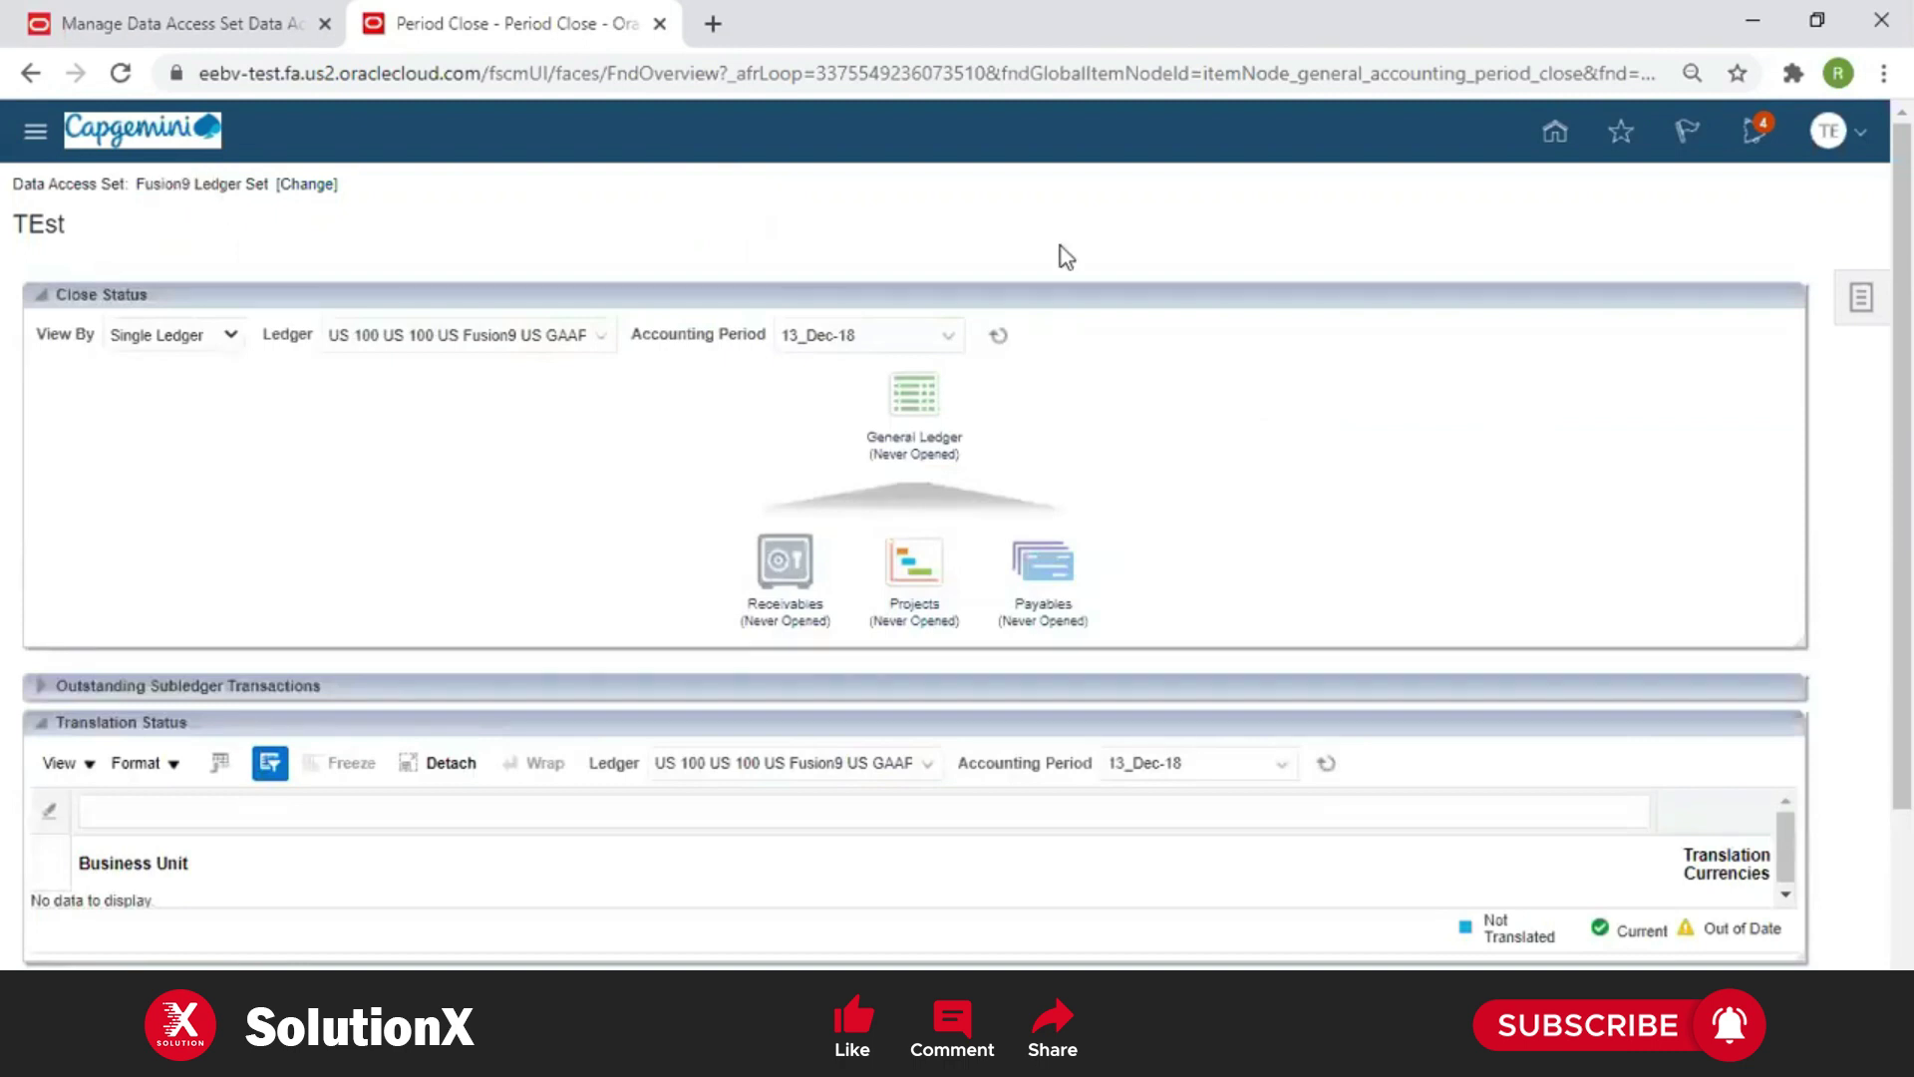
{"action": "left_click", "coordinate": [1555, 135]}
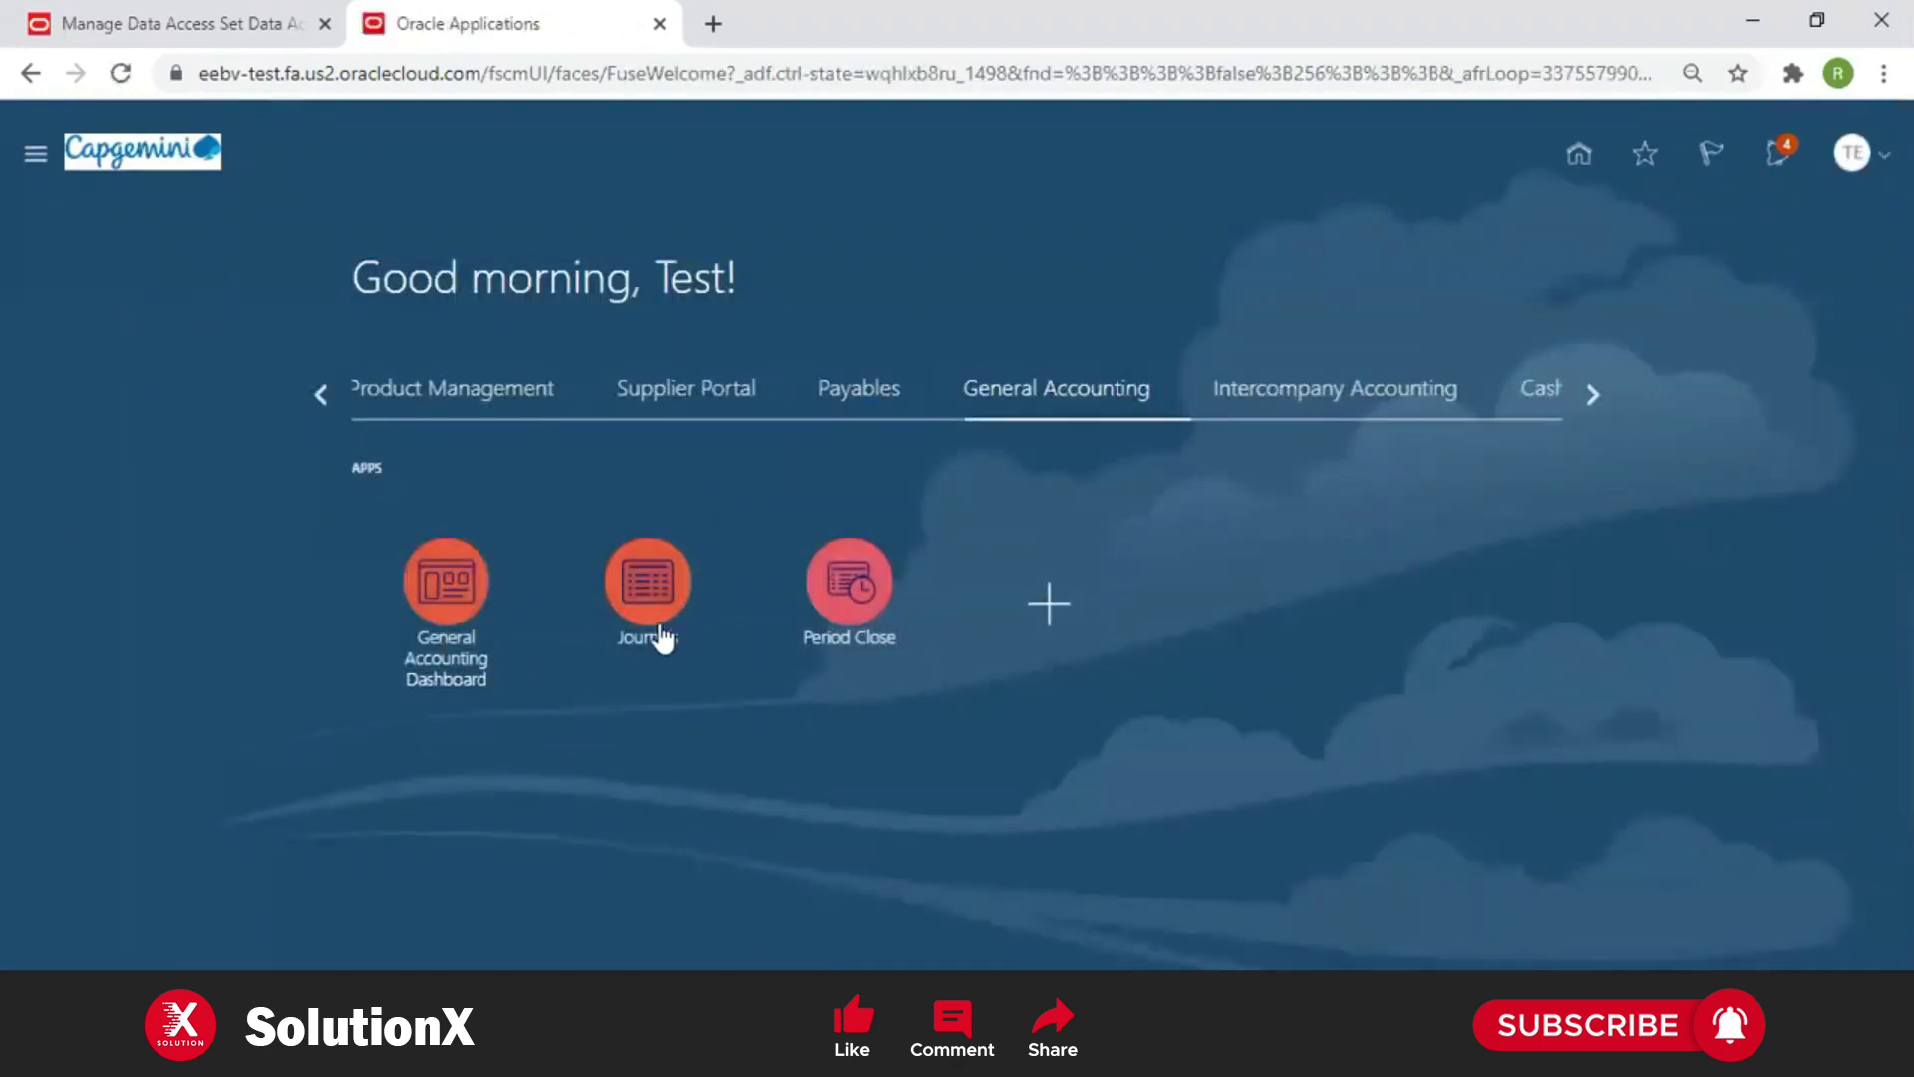
{"action": "left_click", "coordinate": [653, 610]}
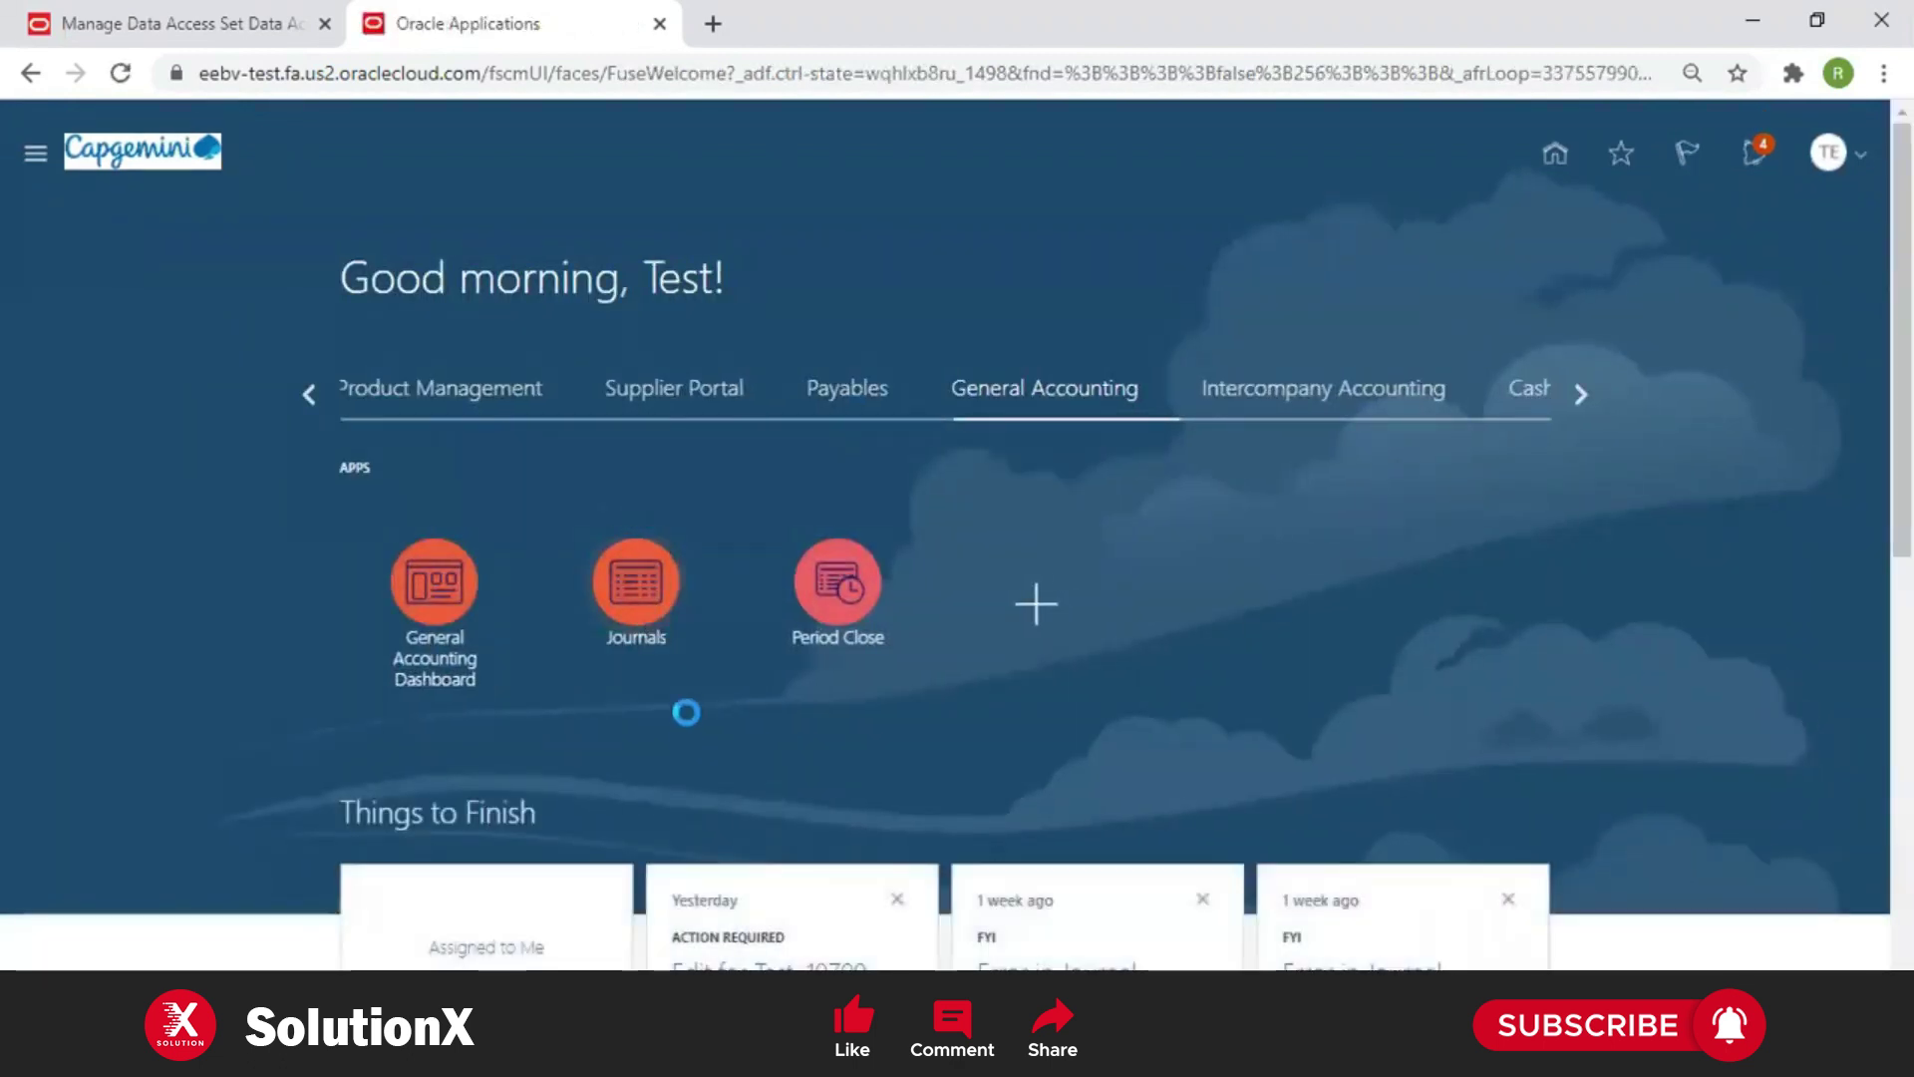